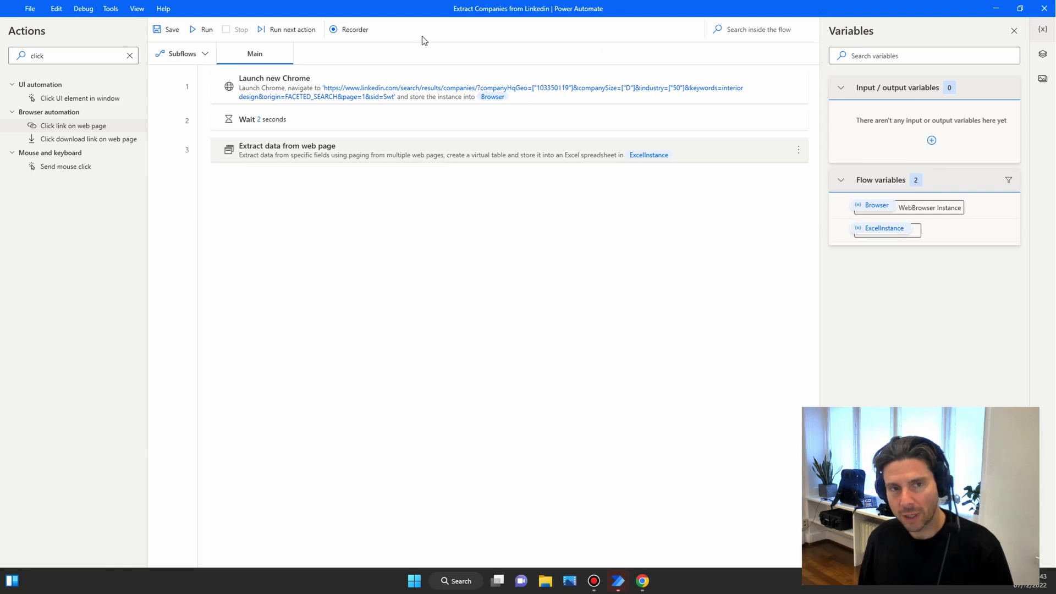
# - Run the Extract Companies from Linkedin flow and open the resulting Excel workbook in a maximized window
pyautogui.click(207, 29)
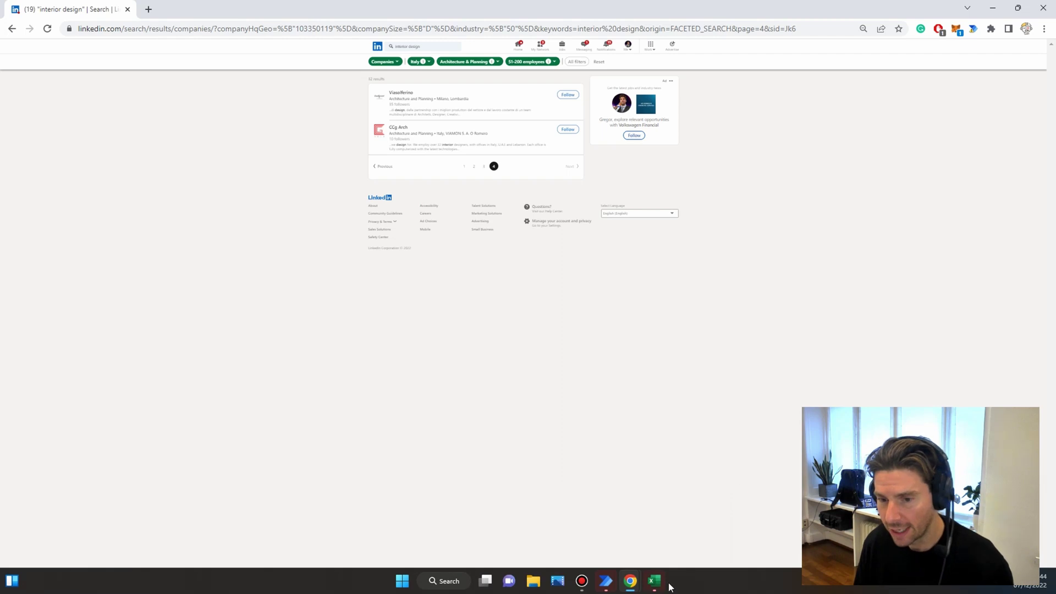
pyautogui.click(655, 582)
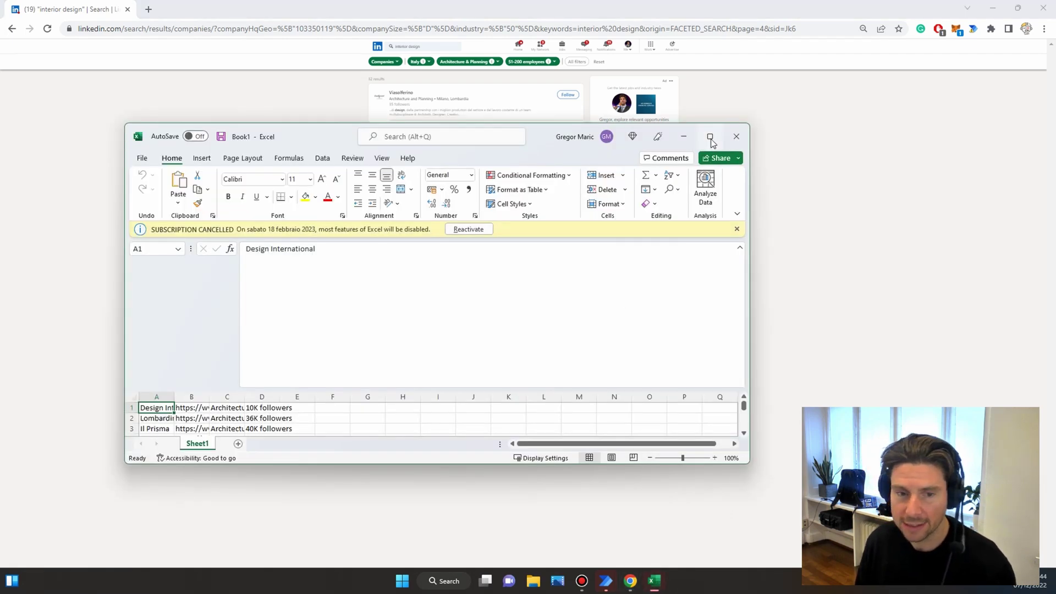
pyautogui.click(710, 138)
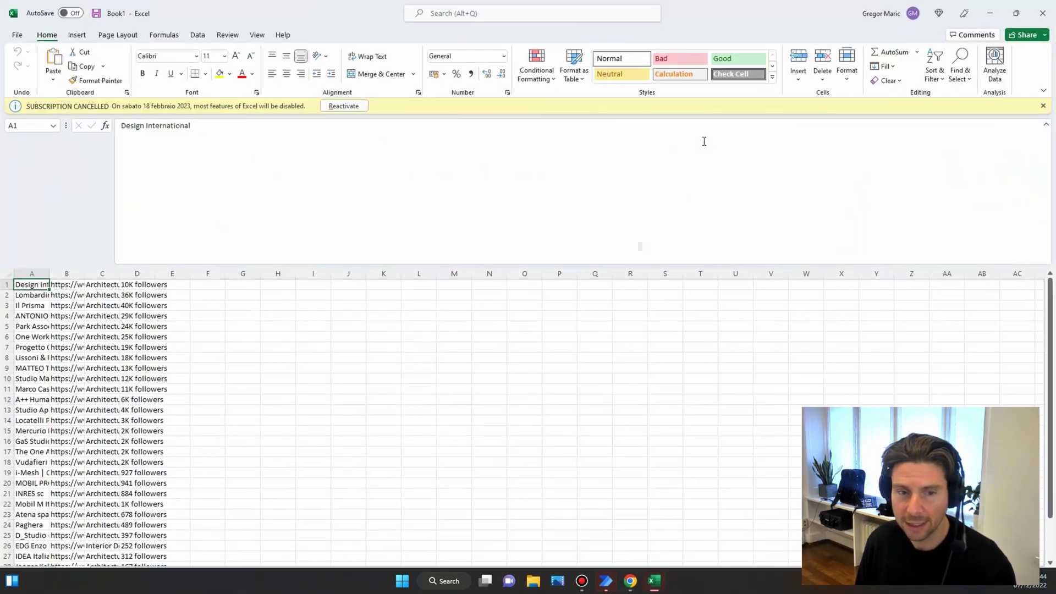
# - Autofit columns A, B and C to show the full company names, links and locations, and minimize the workbook
pyautogui.doubleClick(51, 275)
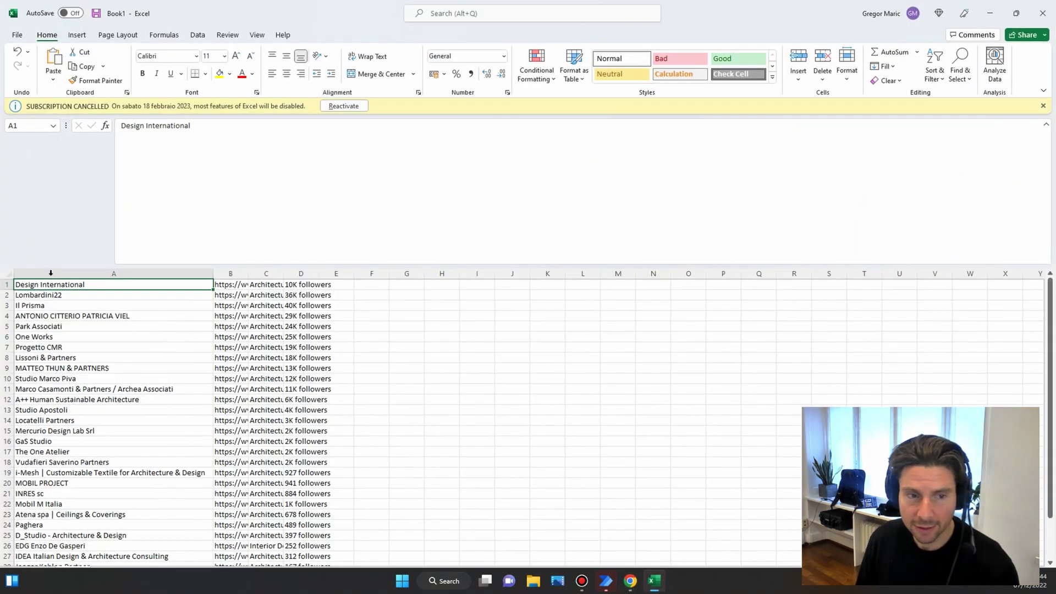
pyautogui.doubleClick(248, 274)
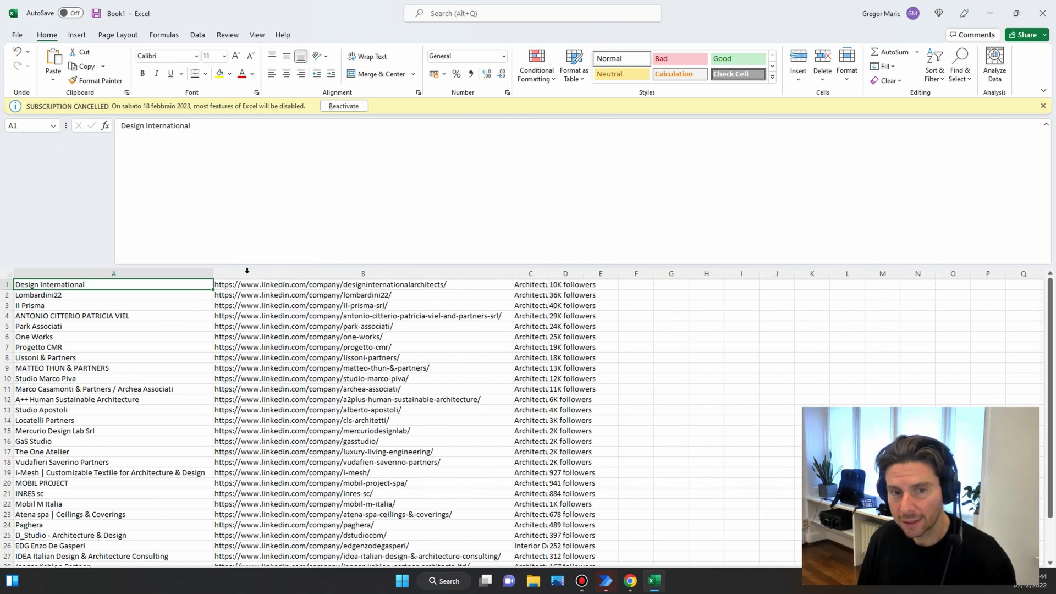
pyautogui.doubleClick(548, 274)
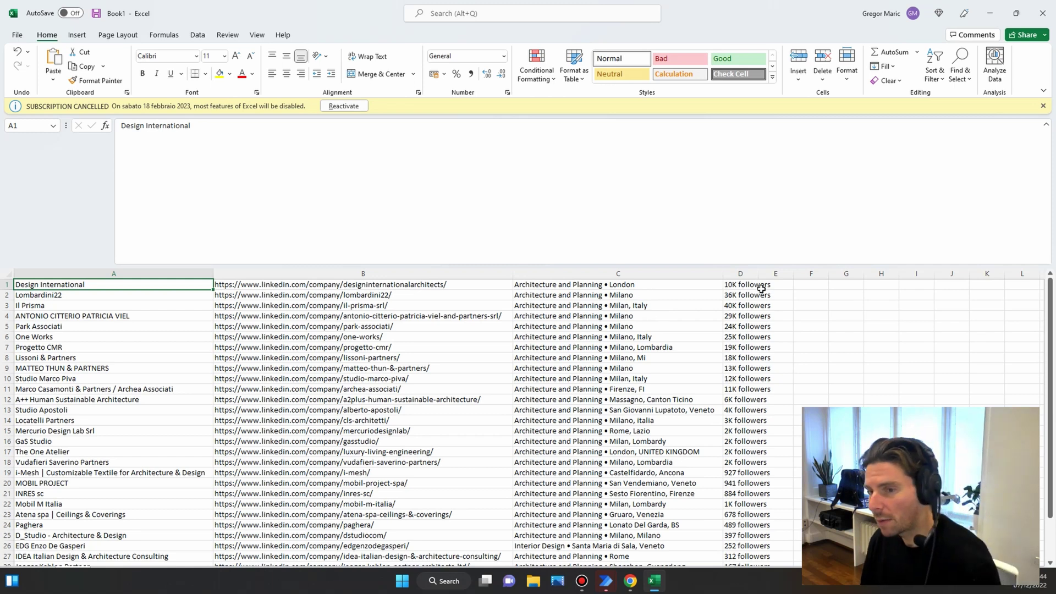
pyautogui.click(990, 13)
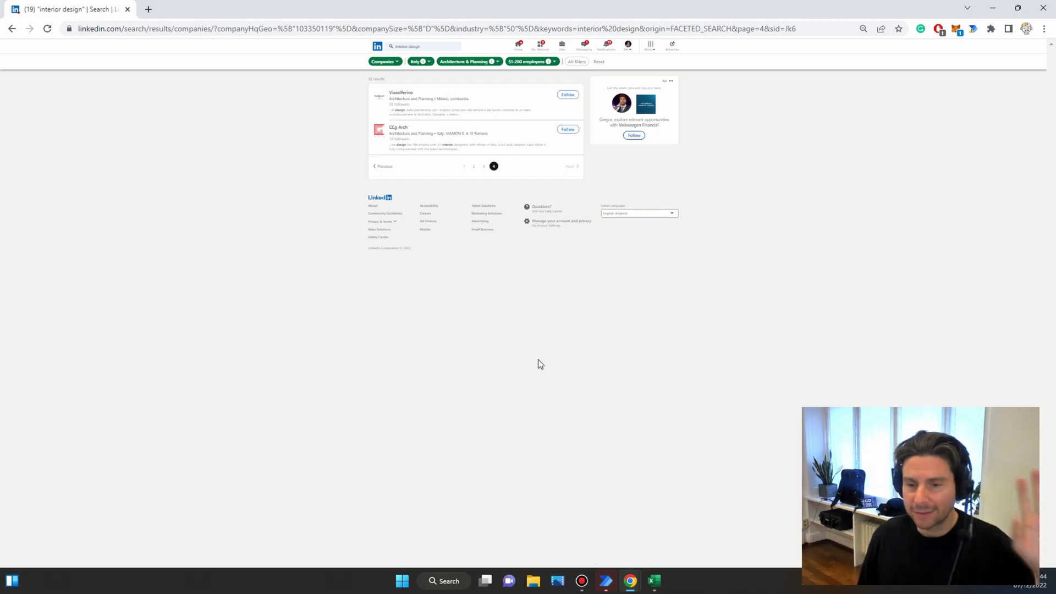
# - Switch to Power Automate and create a new flow named "LinkedinExtraction of companies"
pyautogui.moveTo(601, 587)
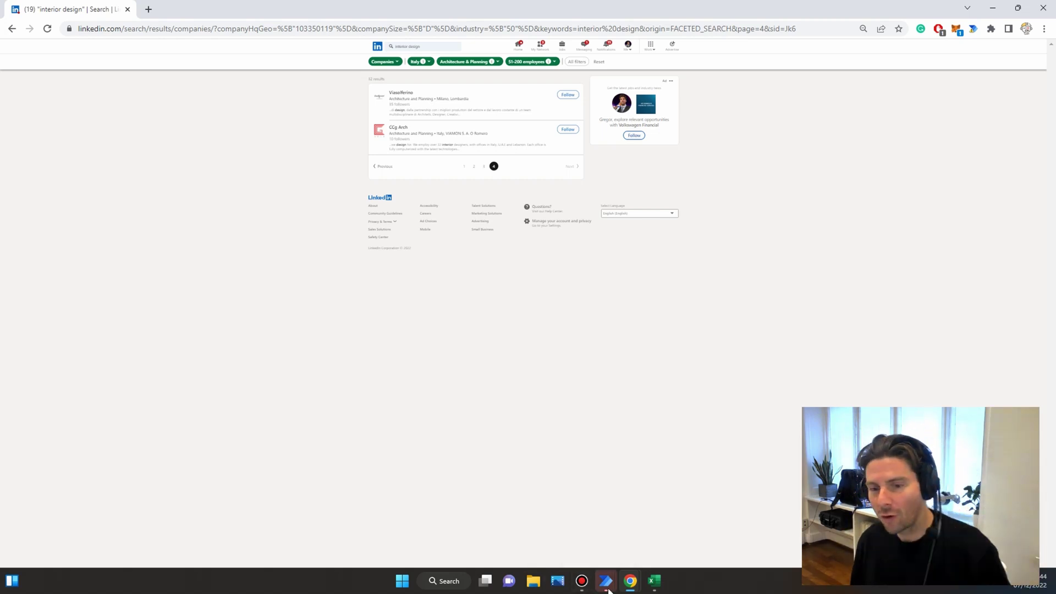
pyautogui.click(552, 505)
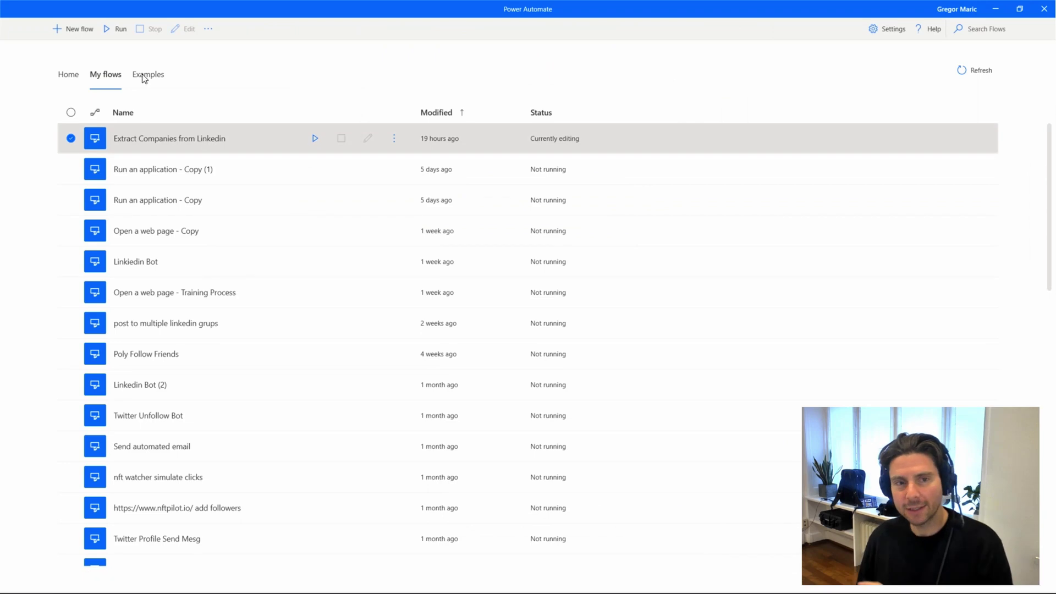
pyautogui.click(81, 29)
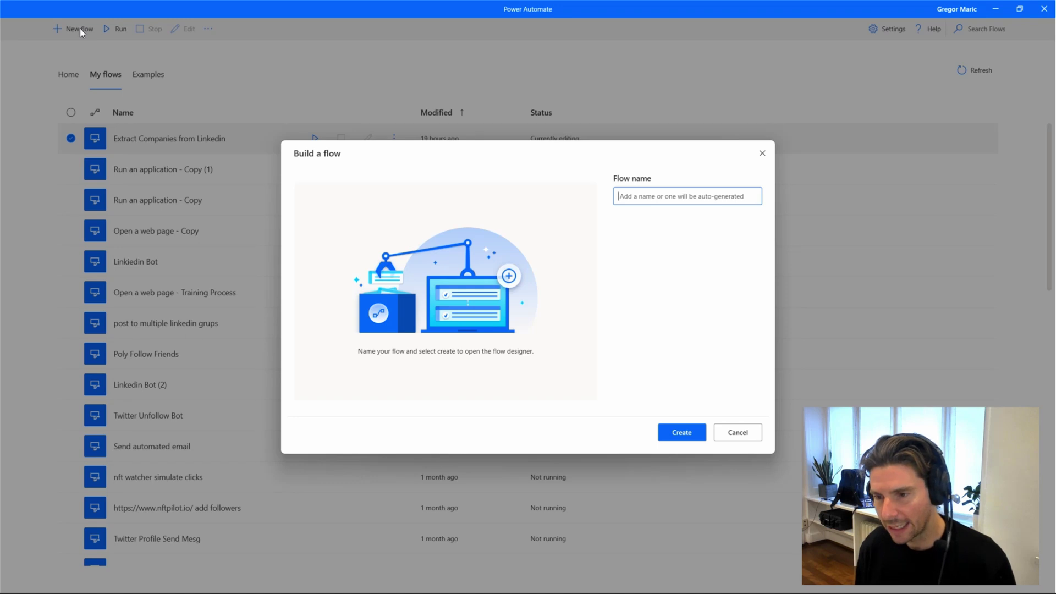
pyautogui.write('L')
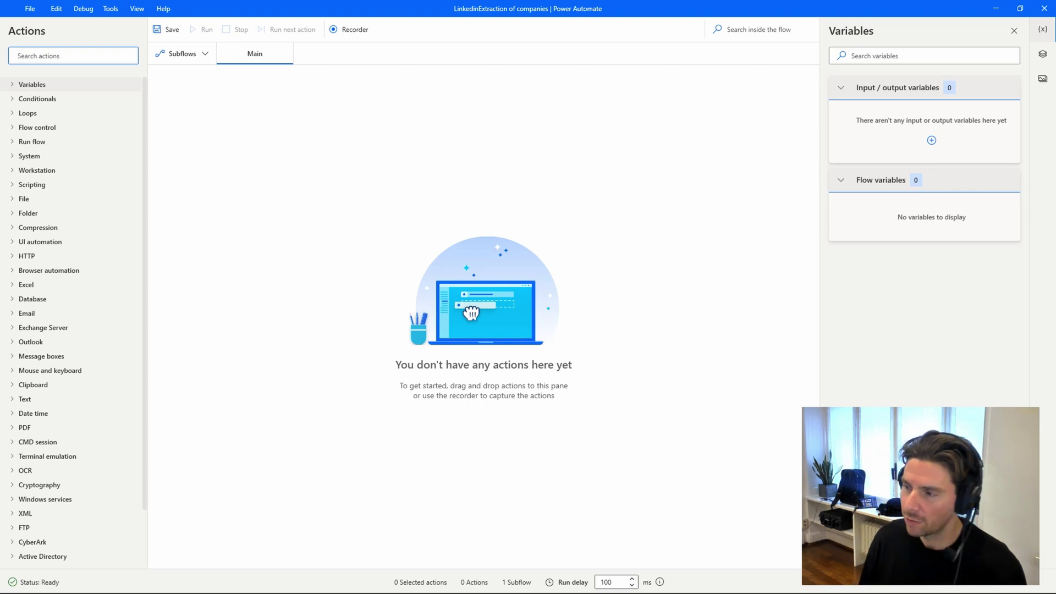
# - Switch to Chrome and examine the LinkedIn interior design company results, their filters and the search URL
pyautogui.moveTo(1055, 157); pyautogui.dragTo(602, 1)
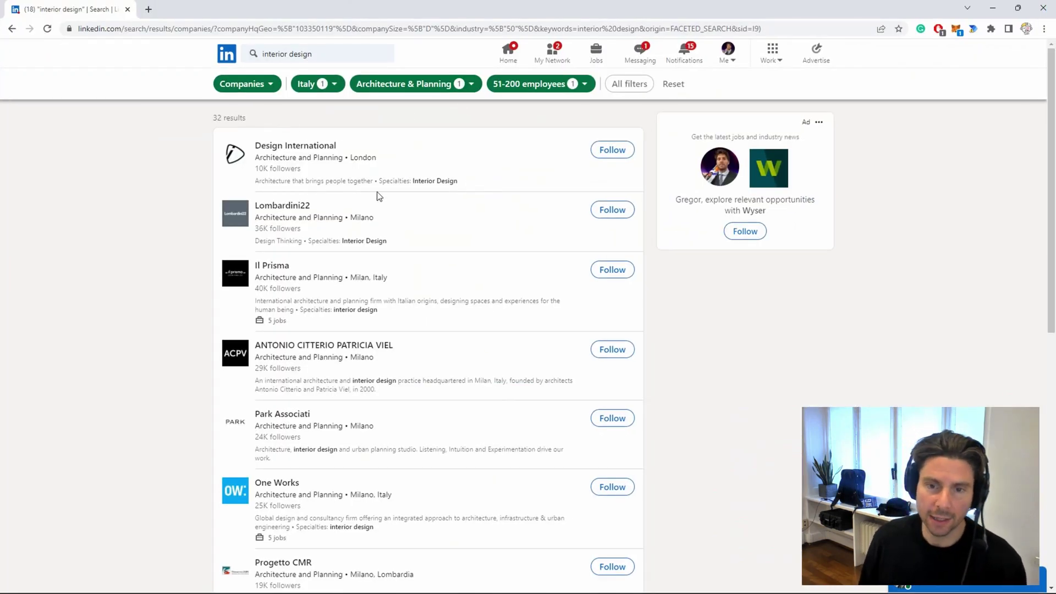
pyautogui.scroll(-9, 423, 197)
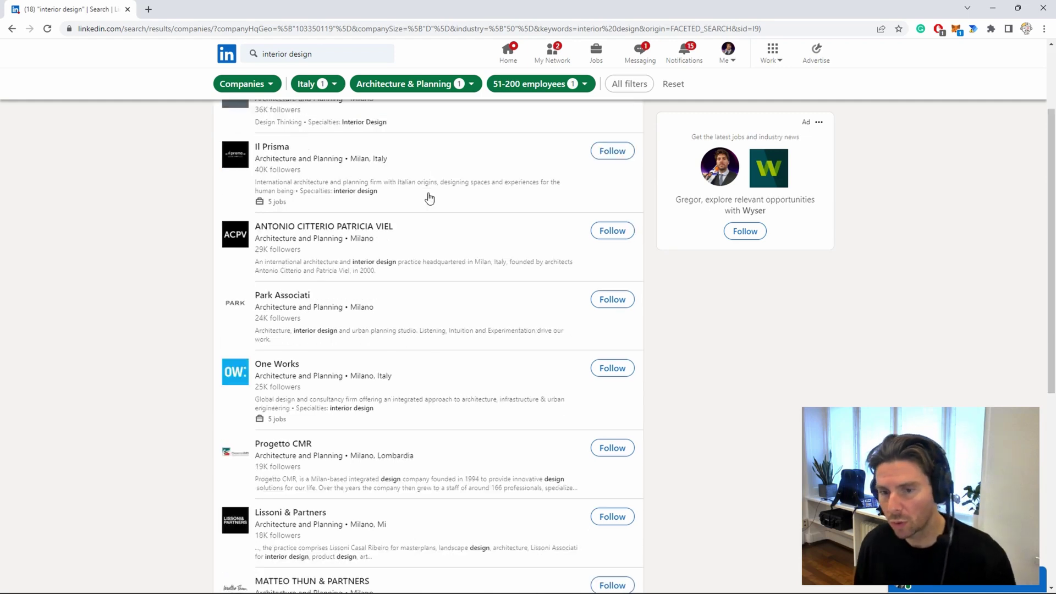
pyautogui.scroll(8, 424, 237)
pyautogui.scroll(1, 424, 243)
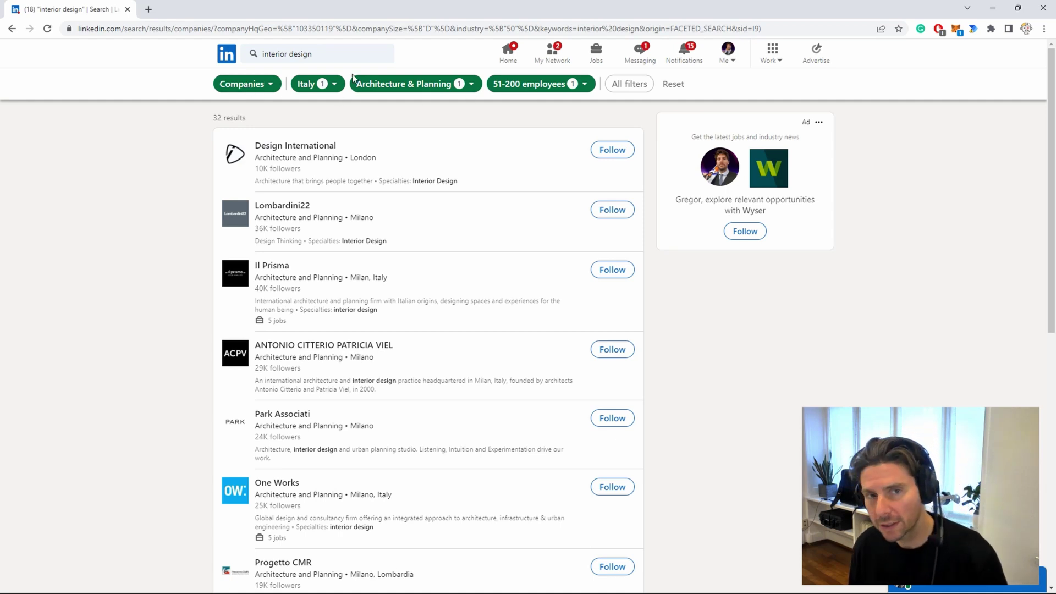
pyautogui.click(226, 30)
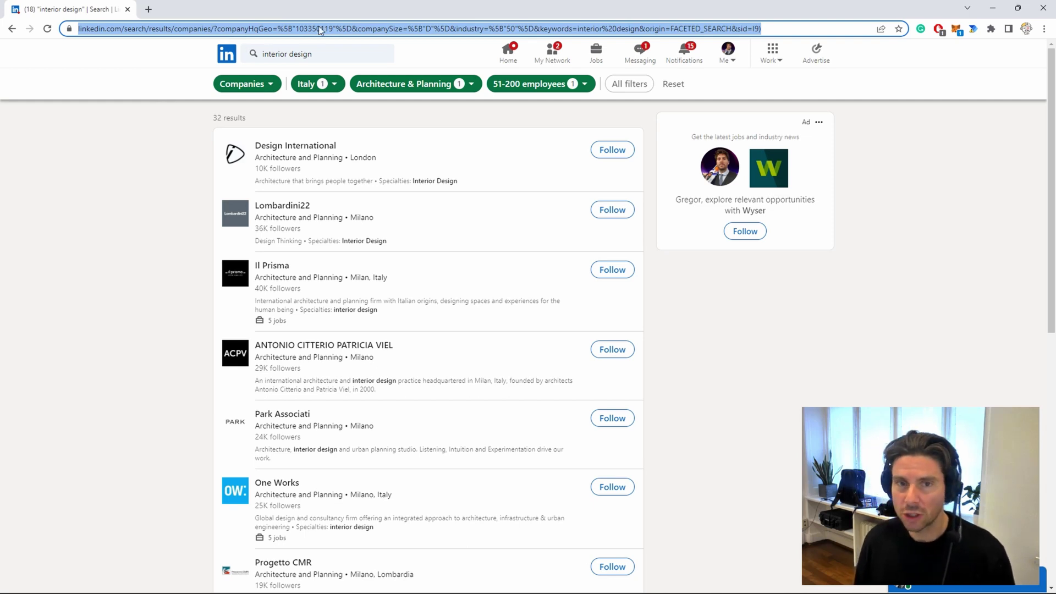
pyautogui.click(502, 29)
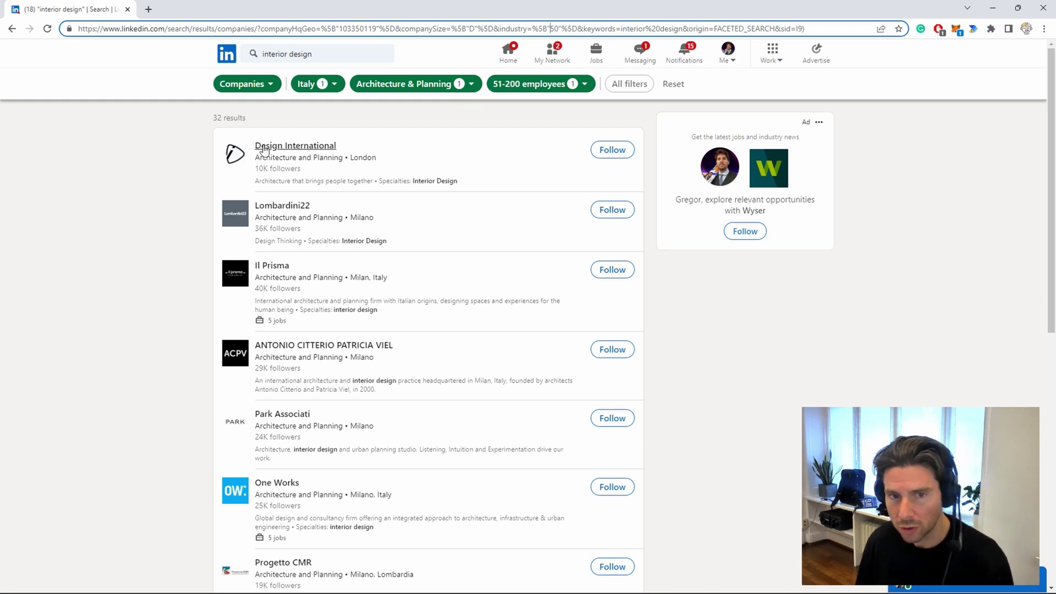
pyautogui.scroll(-9, 301, 173)
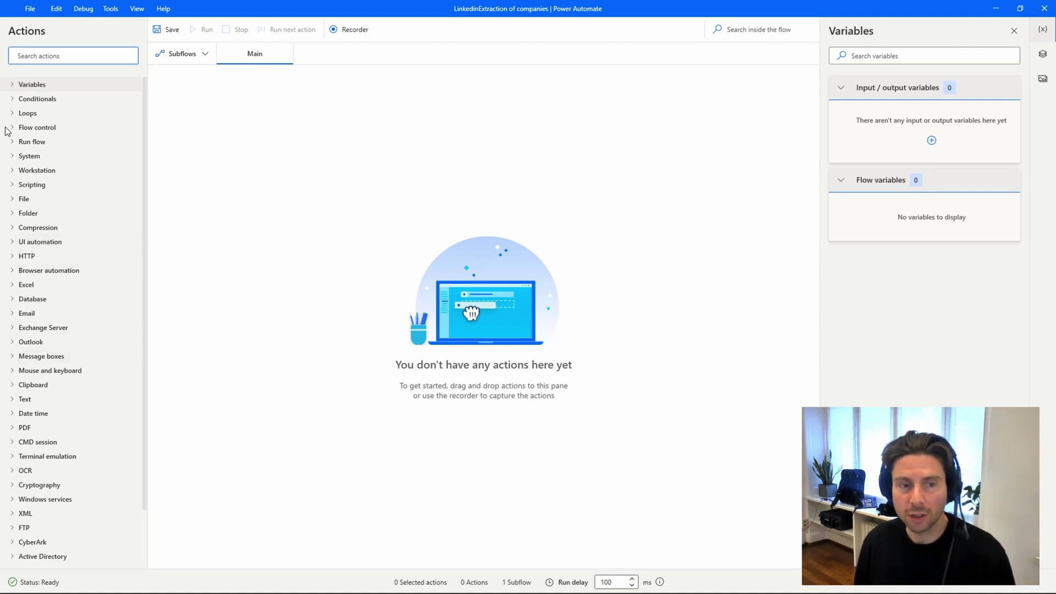
# - Start recording with the Power Automate Recorder and extract the text of the Design International company link
pyautogui.click(355, 31)
pyautogui.scroll(9, 539, 229)
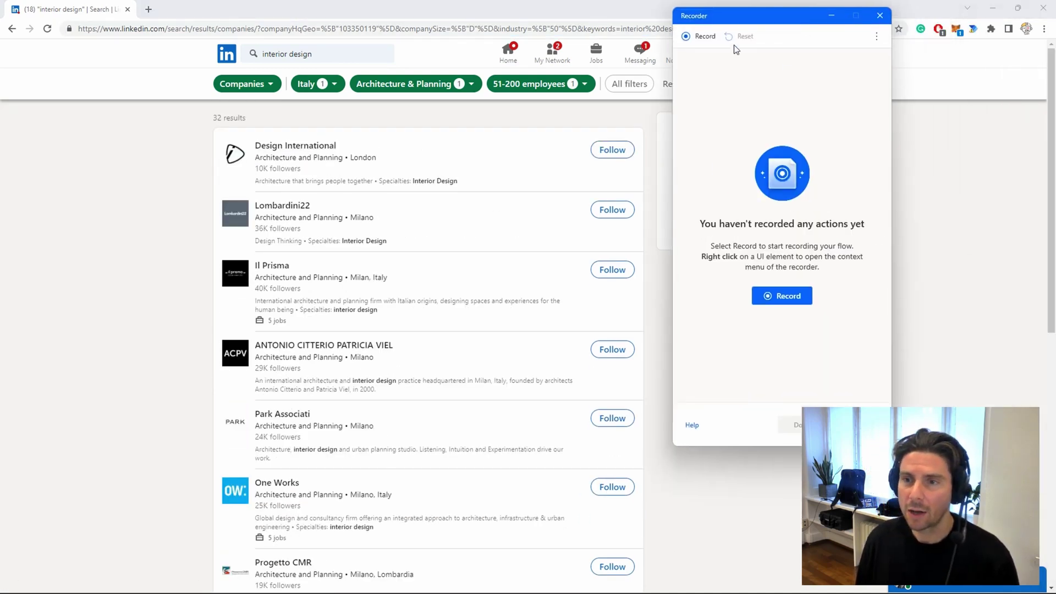
pyautogui.click(700, 35)
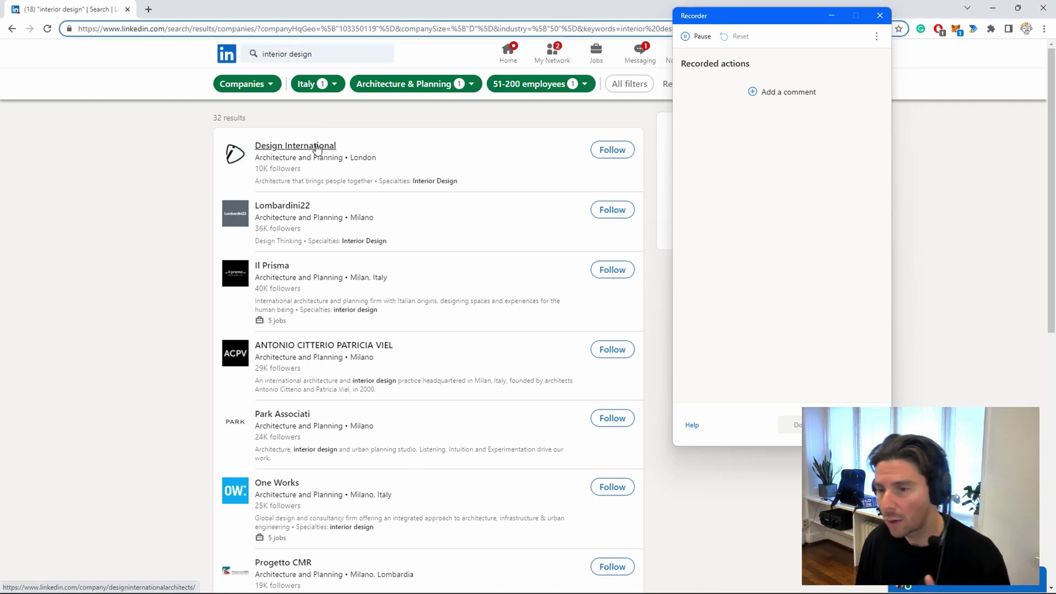
pyautogui.rightClick(317, 149)
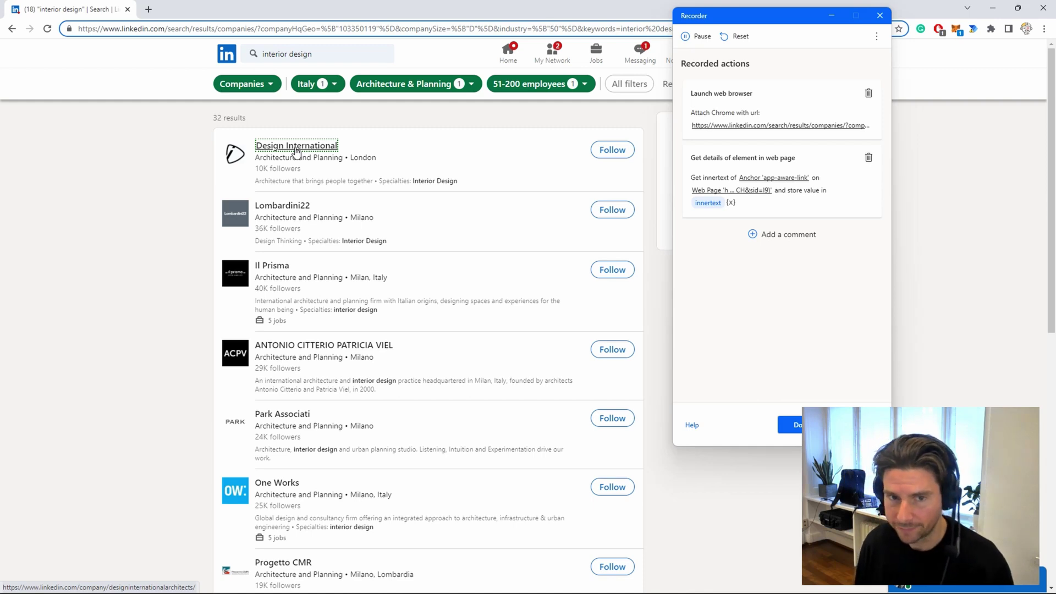
# - Extract the Href value of the Design International company link
pyautogui.rightClick(296, 150)
pyautogui.moveTo(435, 269)
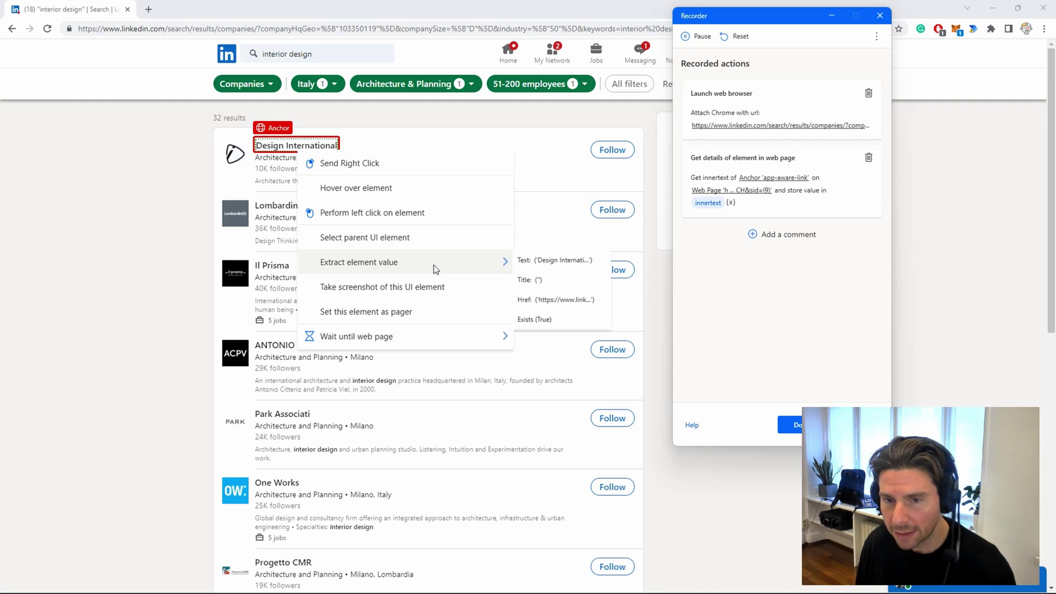
pyautogui.click(570, 303)
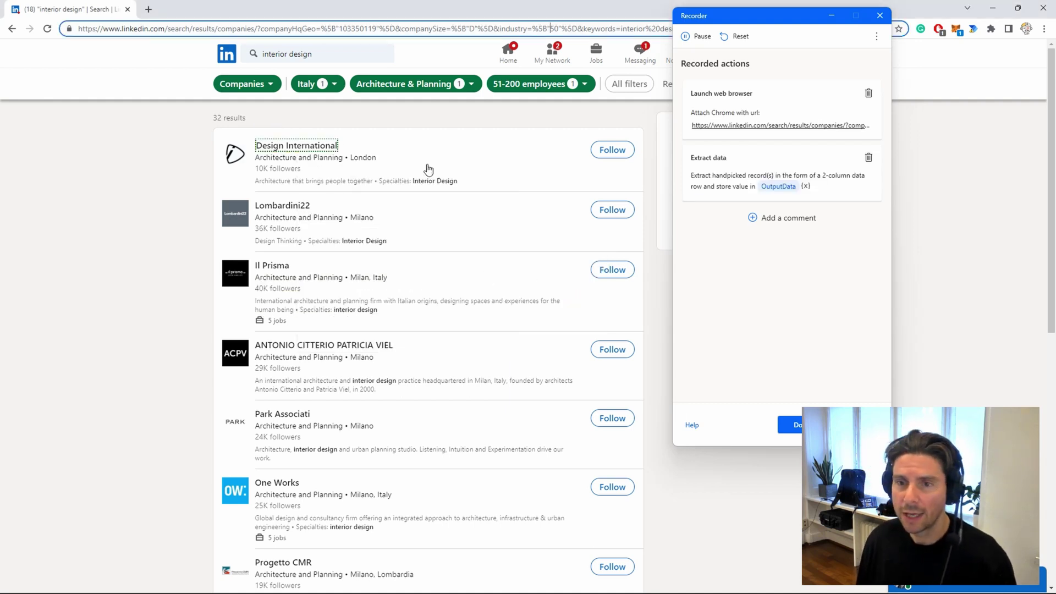
# - Extract the text of the Lombardini22 company link so the extraction covers the whole list of companies
pyautogui.rightClick(295, 209)
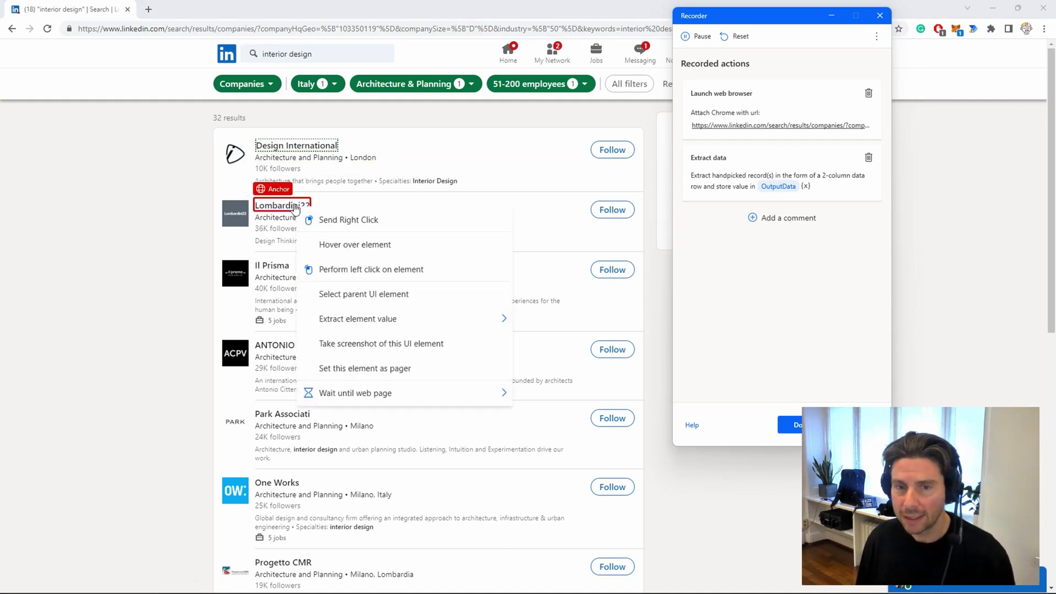
pyautogui.moveTo(440, 318)
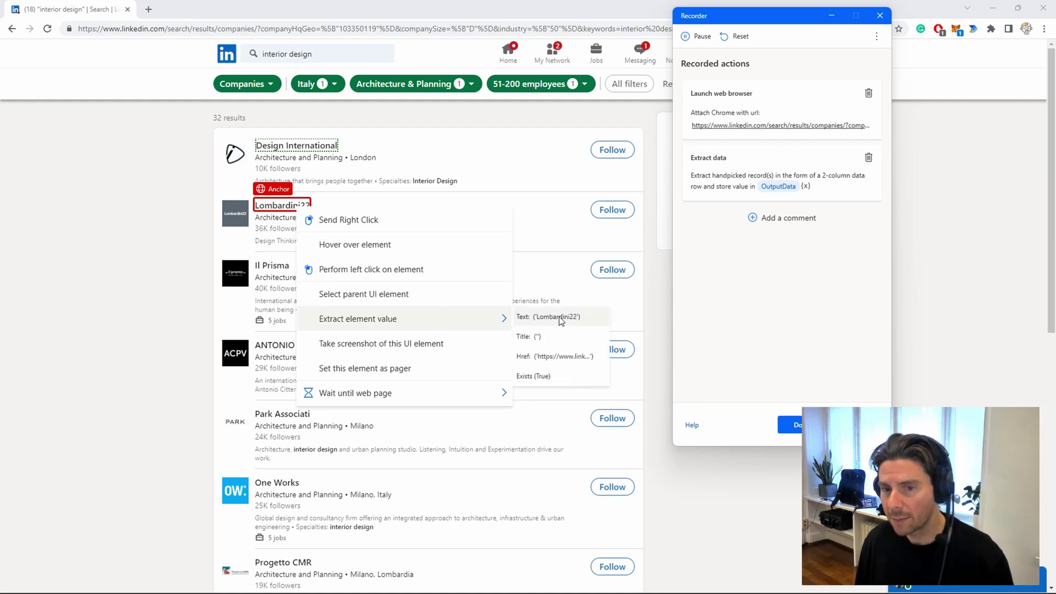
pyautogui.click(459, 268)
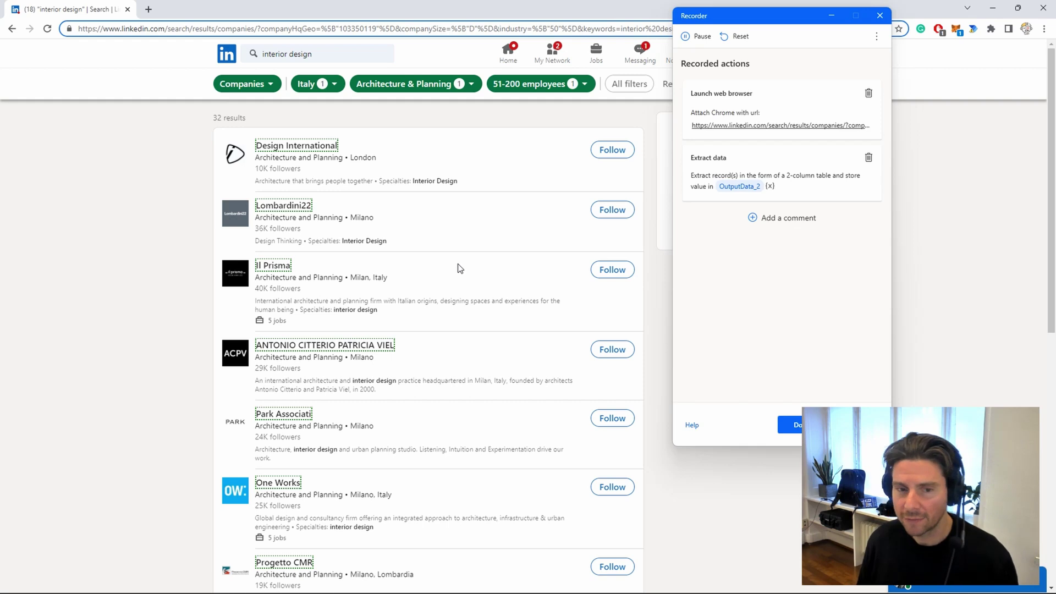
# - Check the marked company names down the page and extract the text of Design International's industry and location line
pyautogui.scroll(-6, 341, 308)
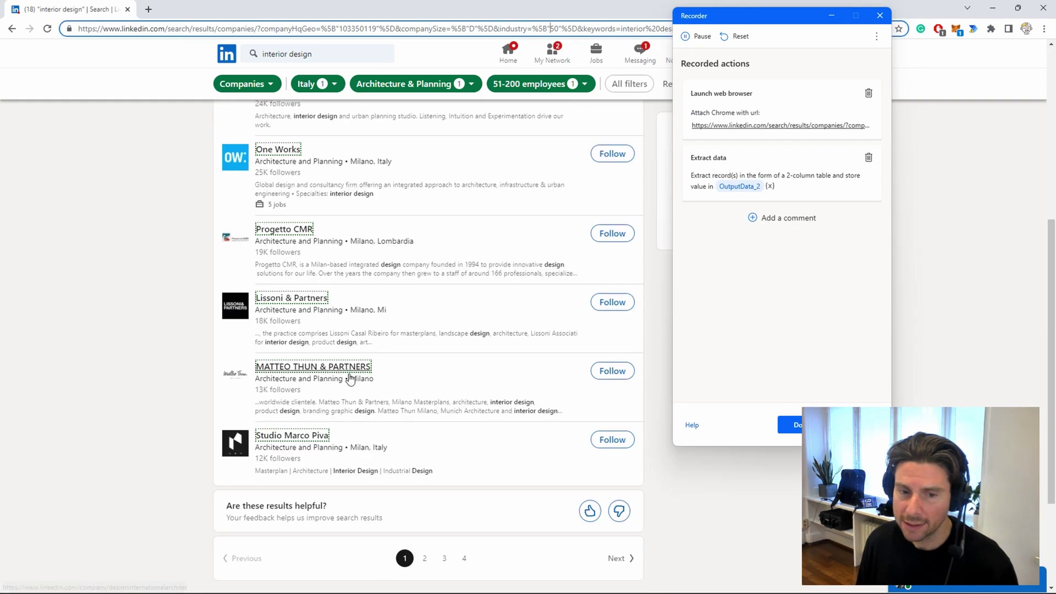
pyautogui.scroll(-1, 350, 378)
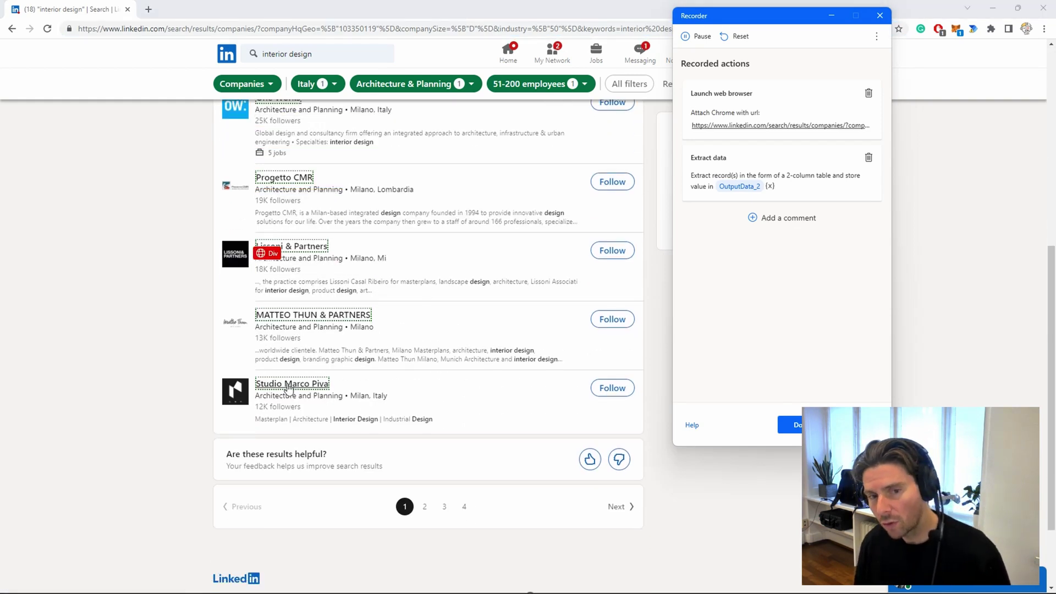
pyautogui.scroll(5, 306, 184)
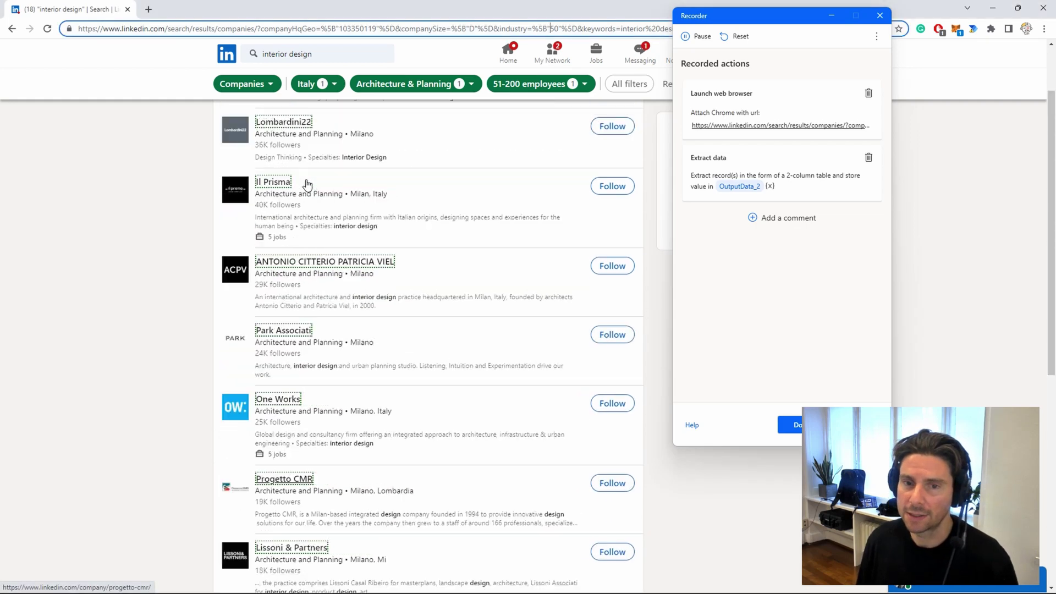
pyautogui.scroll(1, 307, 184)
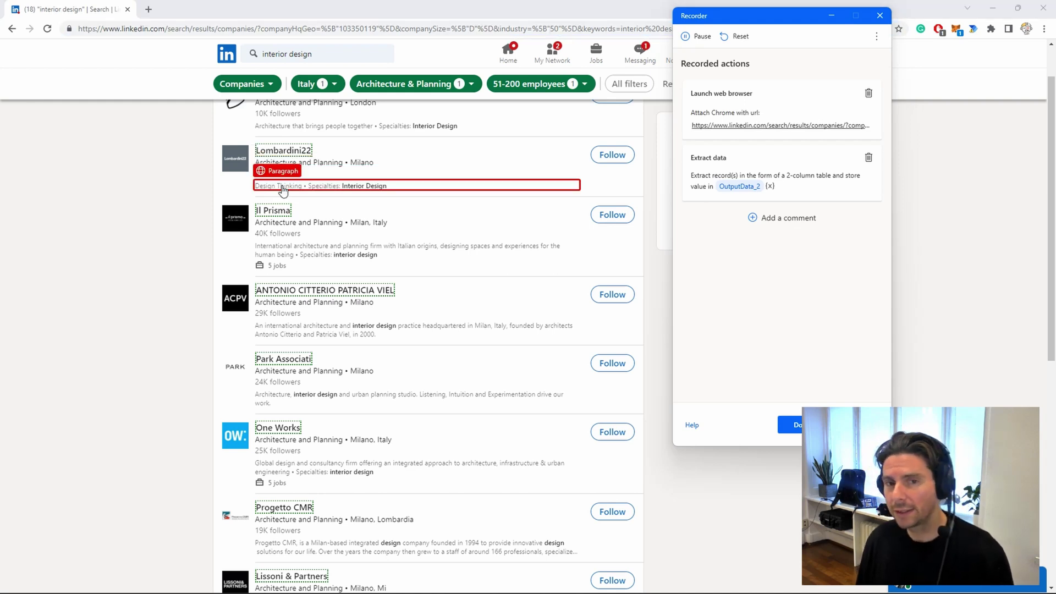
pyautogui.scroll(1, 312, 165)
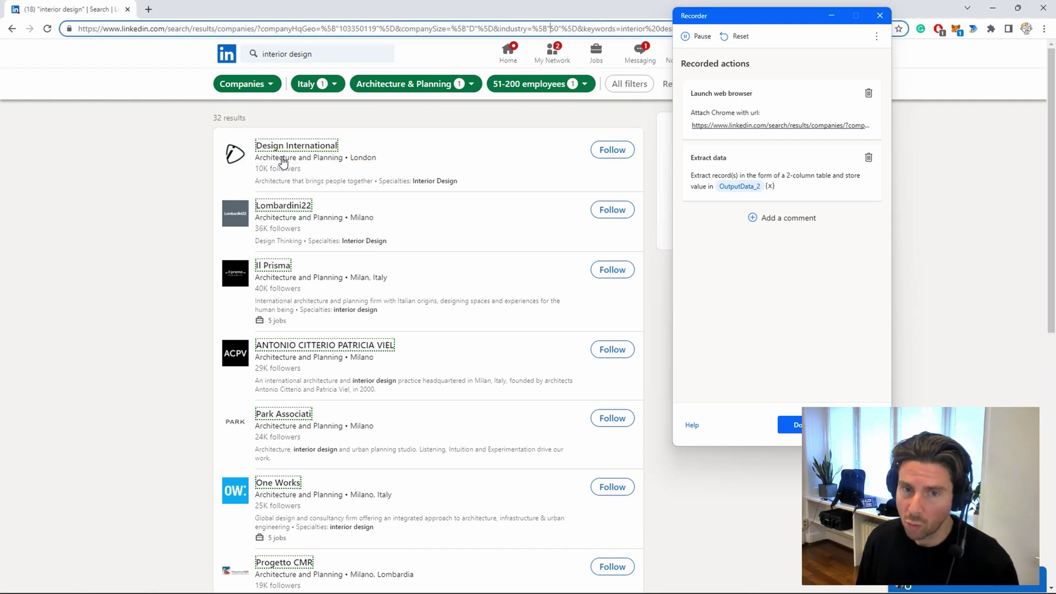
pyautogui.rightClick(290, 164)
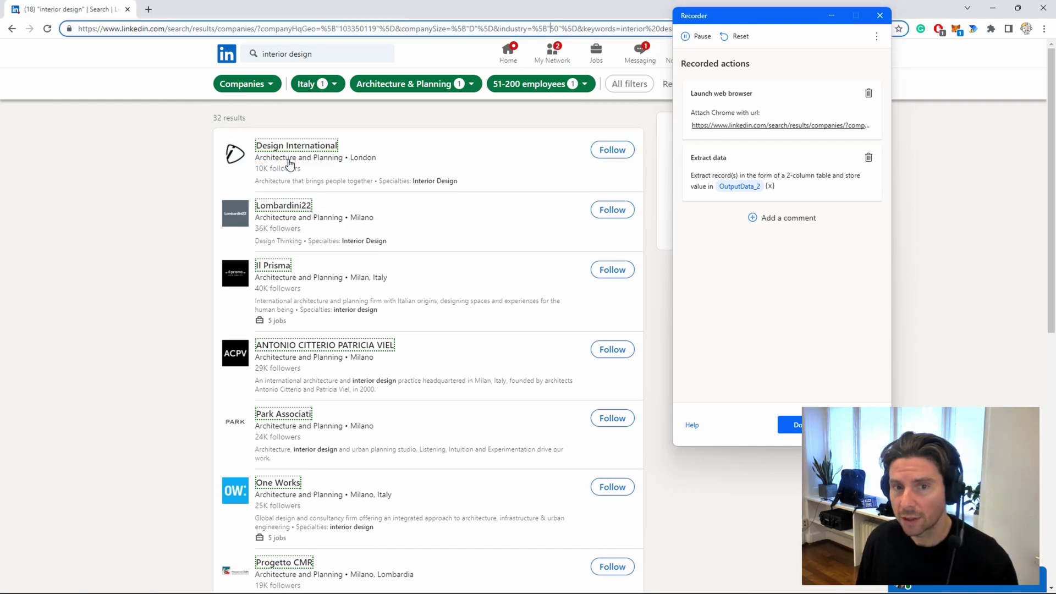
pyautogui.rightClick(290, 164)
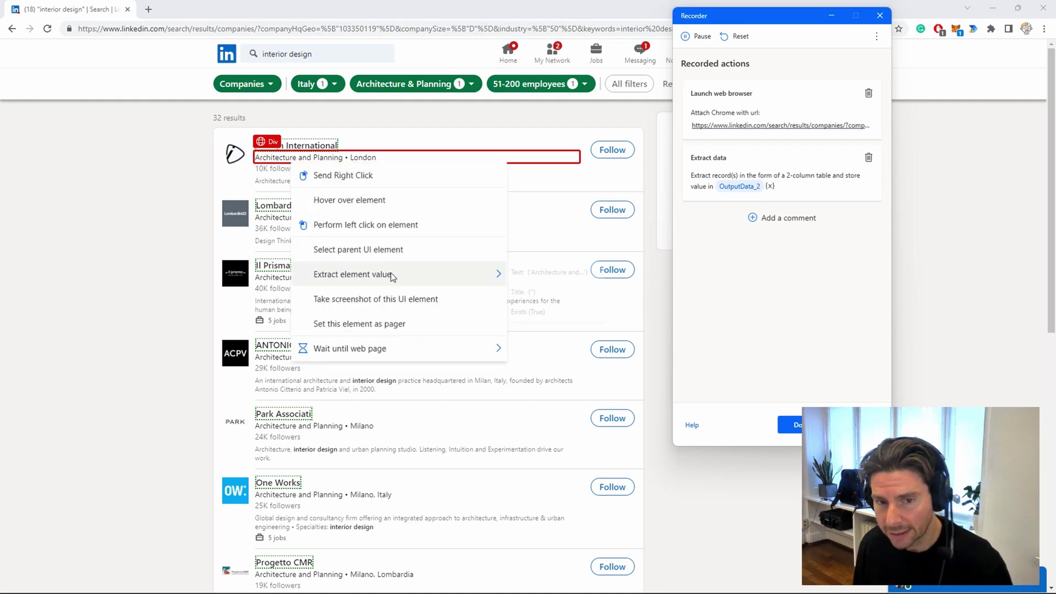
pyautogui.moveTo(392, 274)
pyautogui.click(538, 274)
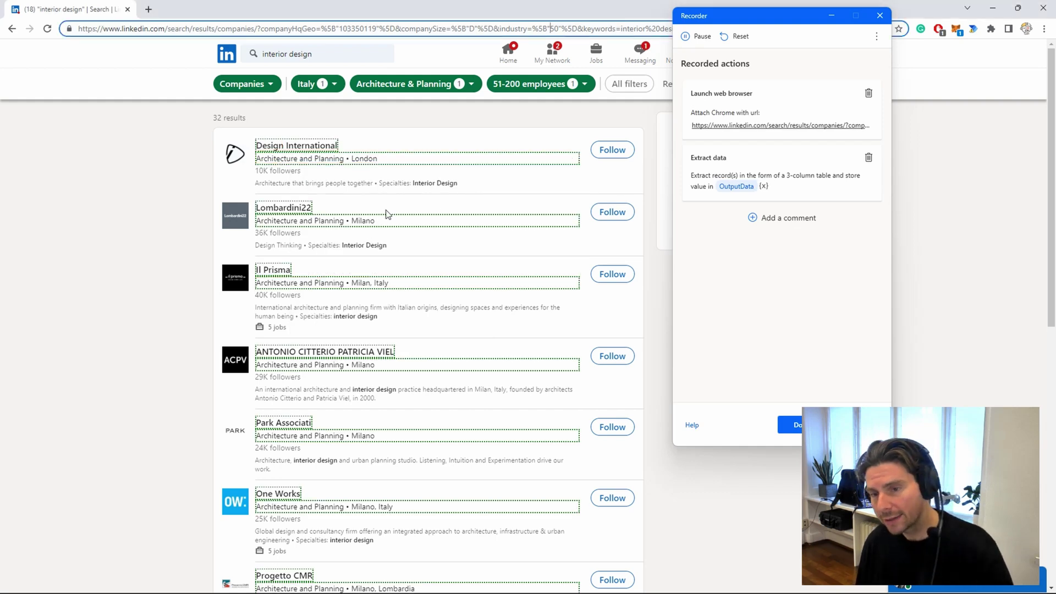
# - Set the Next button below the company search results as the pager for the data extraction
pyautogui.scroll(-3, 414, 387)
pyautogui.scroll(-4, 414, 390)
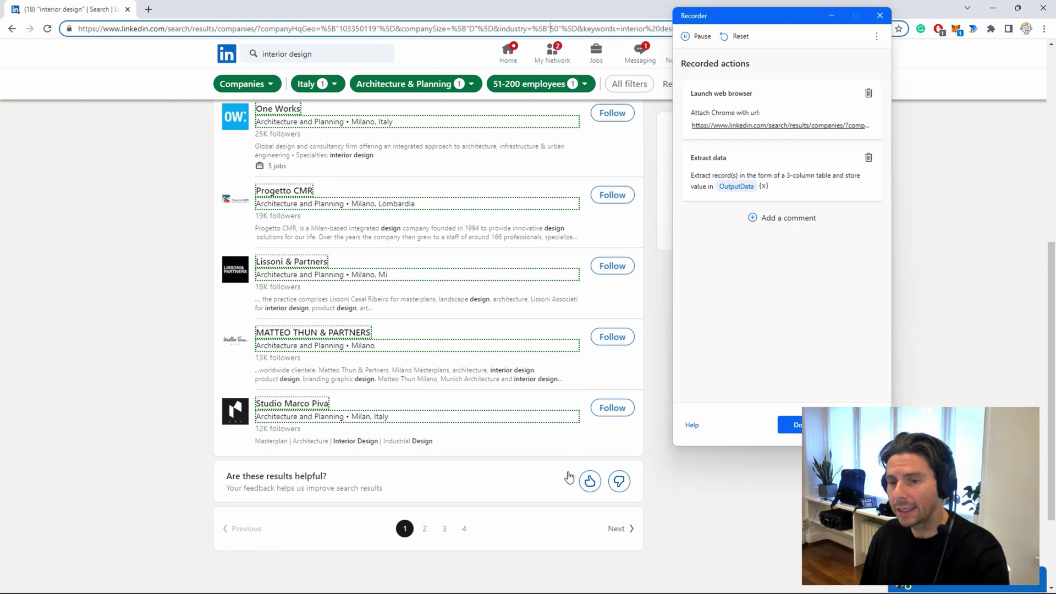
pyautogui.click(627, 530)
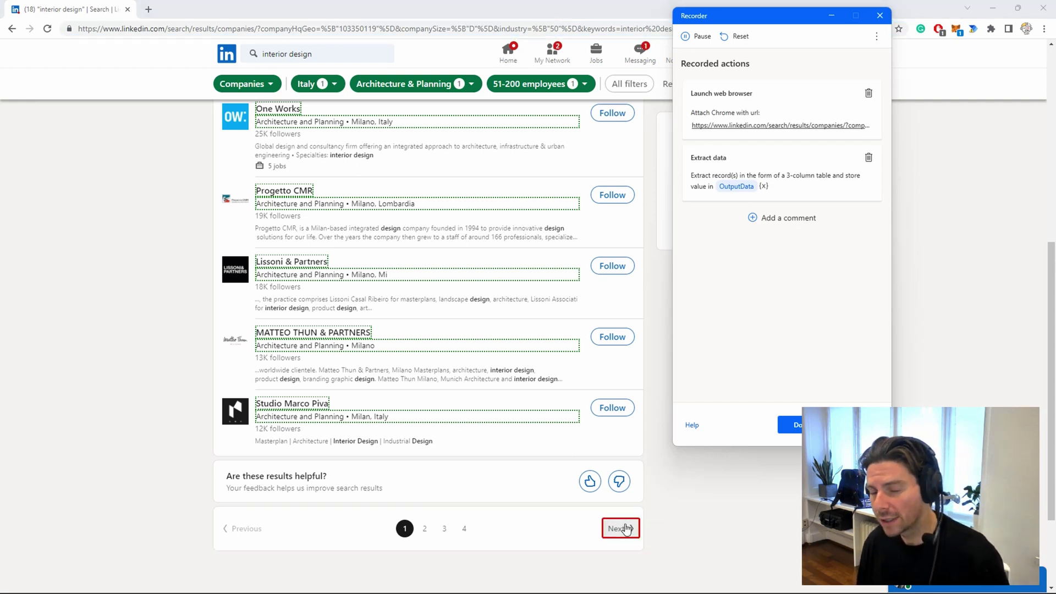
pyautogui.rightClick(625, 528)
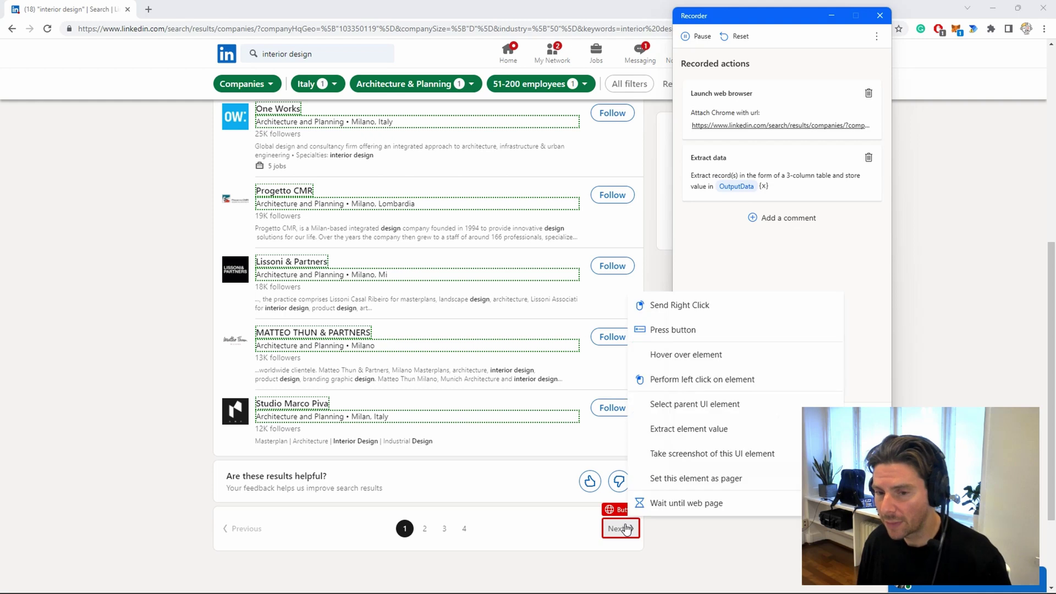
pyautogui.click(700, 479)
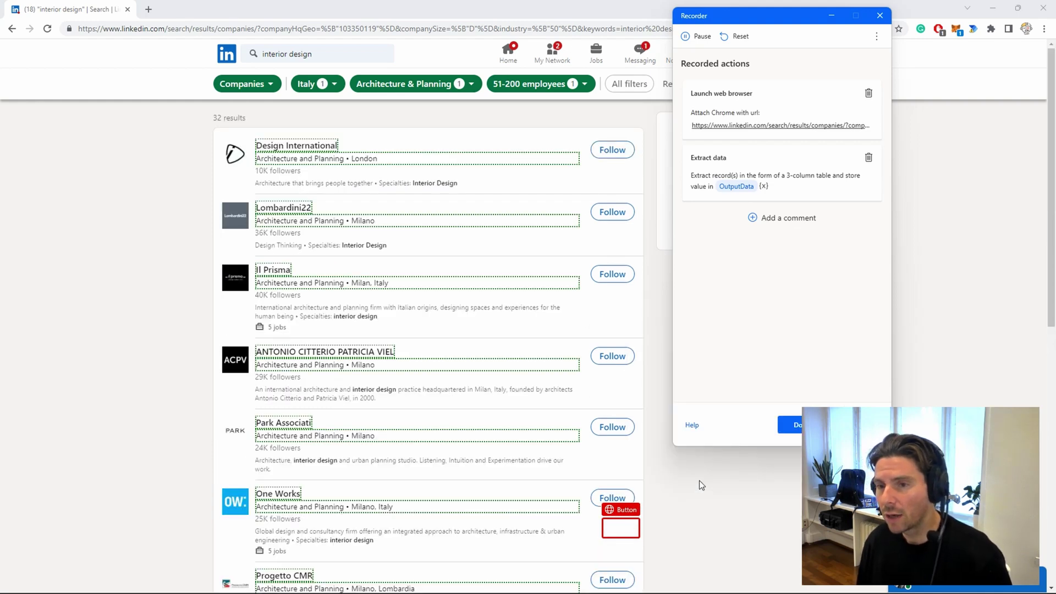
pyautogui.scroll(-8, 488, 472)
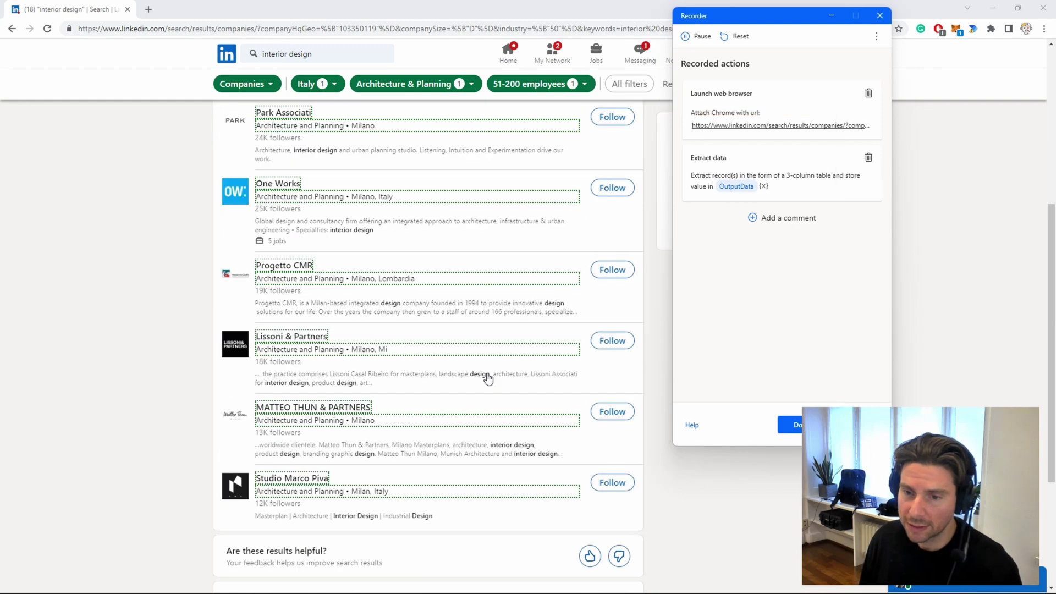
pyautogui.scroll(-2, 480, 395)
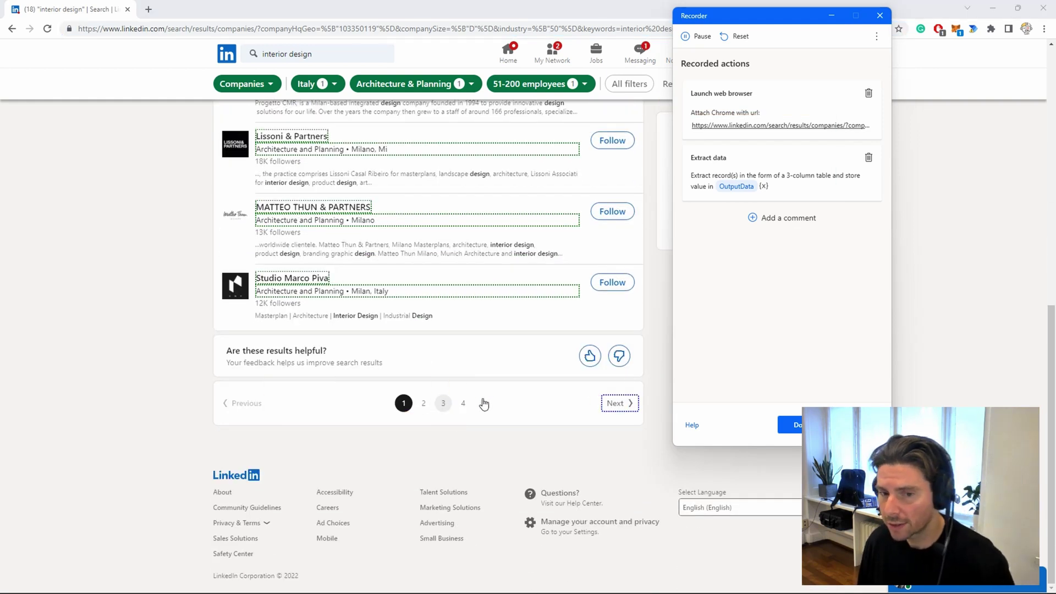
# - Finish the recording and switch to the "LinkedinExtraction of companies" flow in Power Automate
pyautogui.click(793, 424)
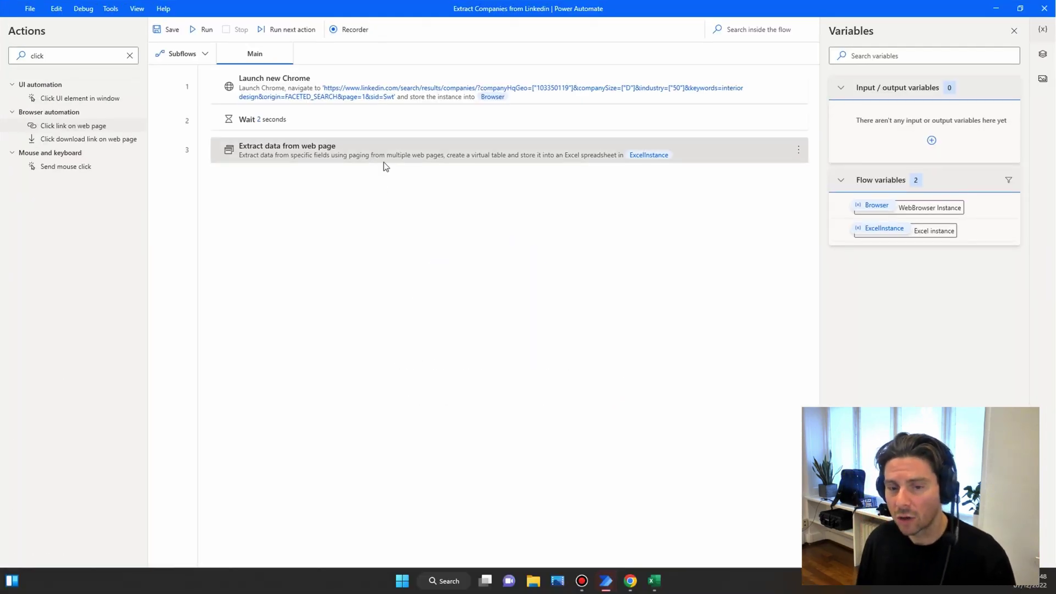
pyautogui.moveTo(616, 587)
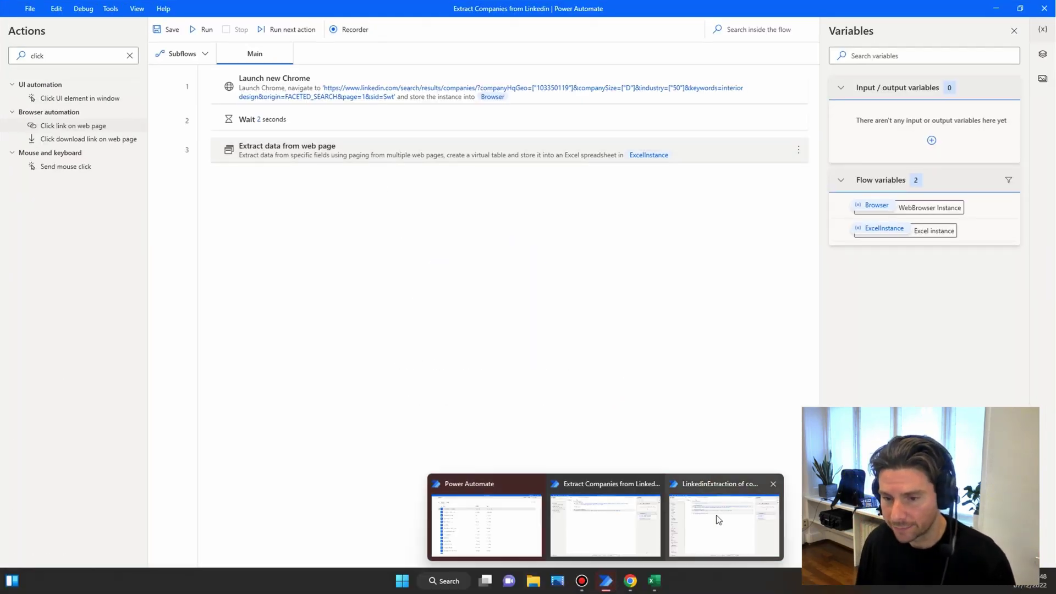
pyautogui.click(716, 519)
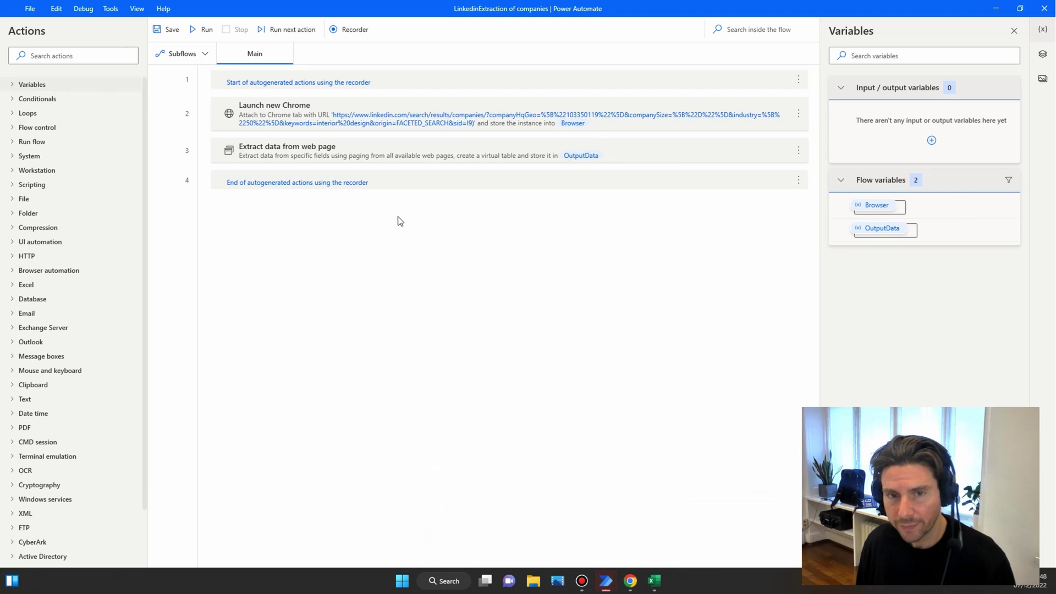
# - Delete the start and end comments of the autogenerated recorder actions from the flow
pyautogui.click(319, 82)
pyautogui.press('Delete')
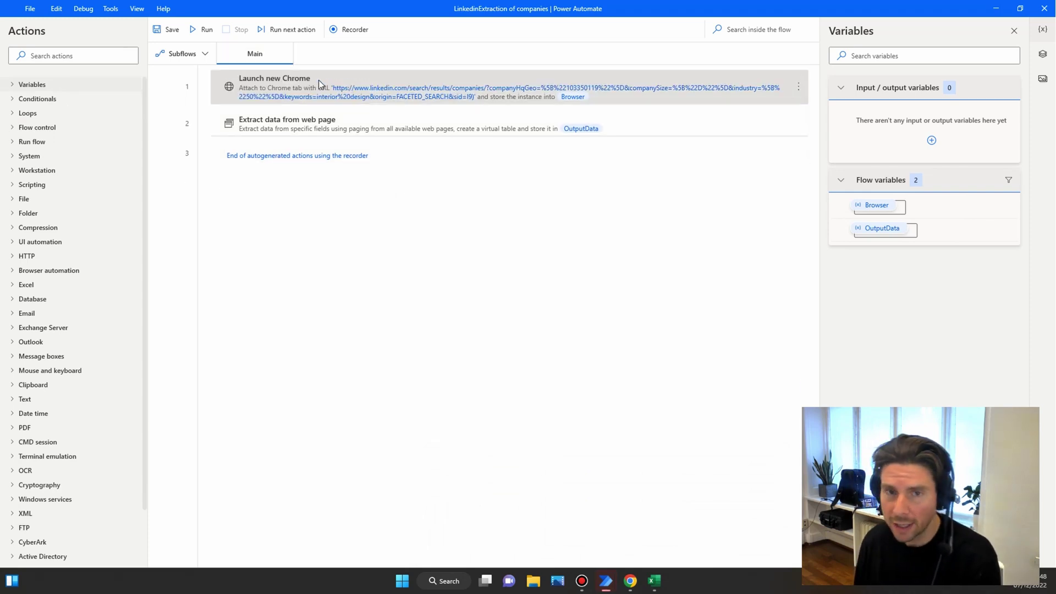
pyautogui.click(312, 147)
pyautogui.press('Delete')
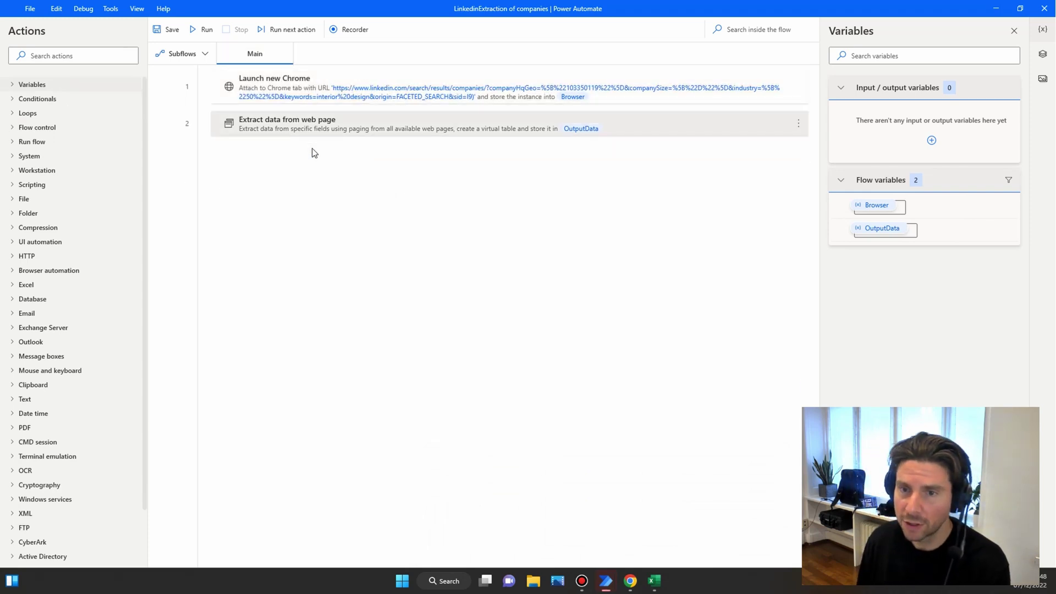
# - Set the launch mode of the Launch new Chrome action to Launch new Instance
pyautogui.click(311, 88)
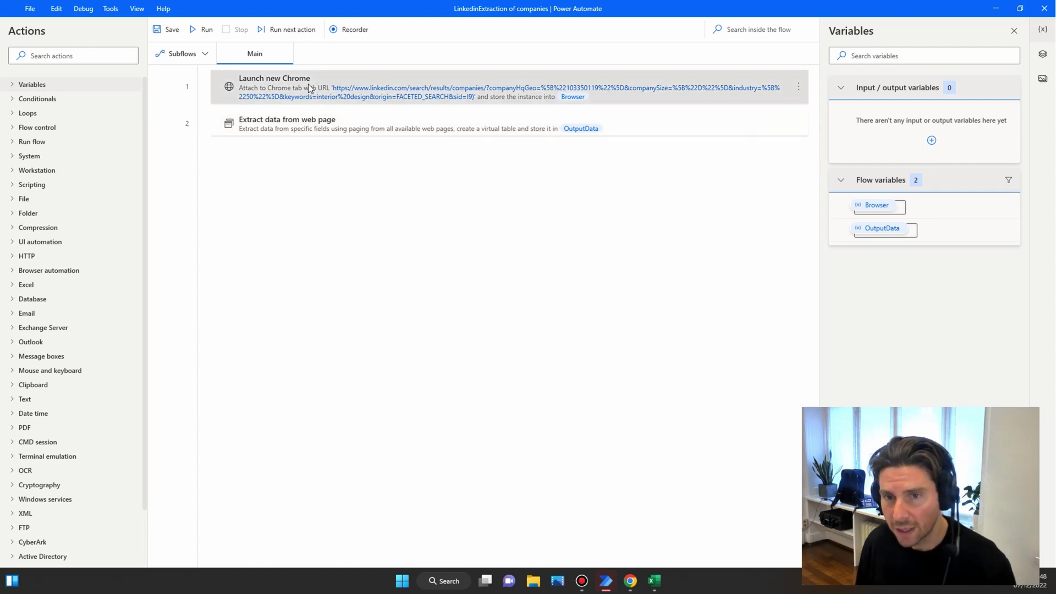
pyautogui.doubleClick(311, 88)
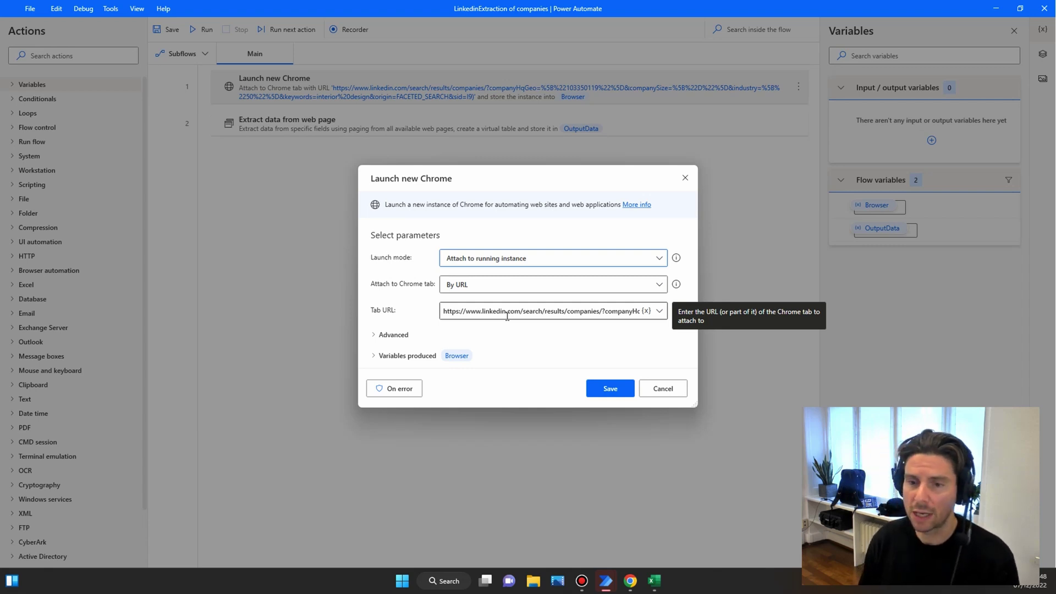
pyautogui.click(509, 257)
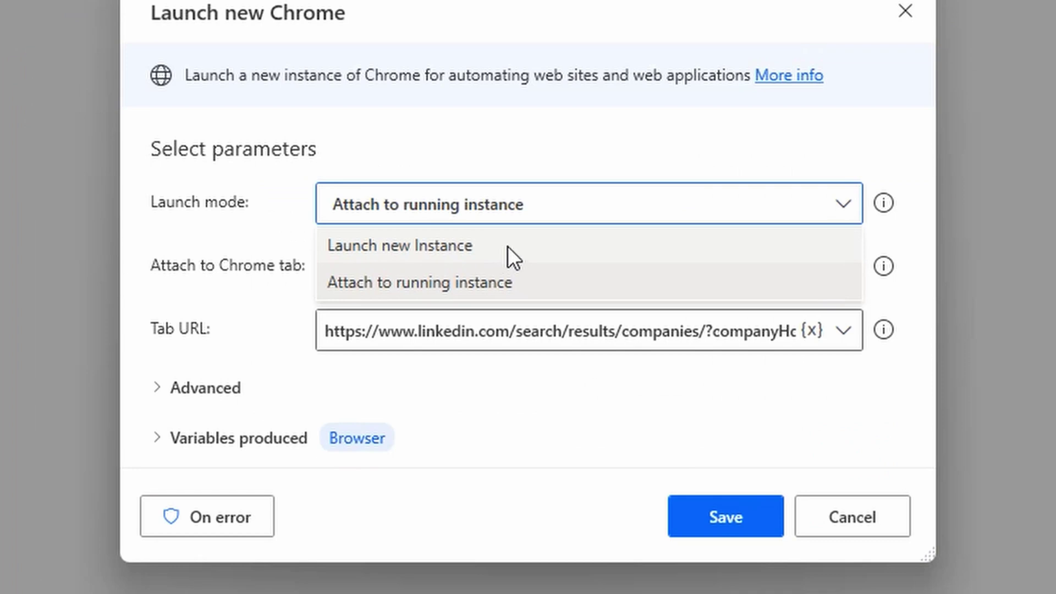
pyautogui.click(520, 275)
pyautogui.click(492, 266)
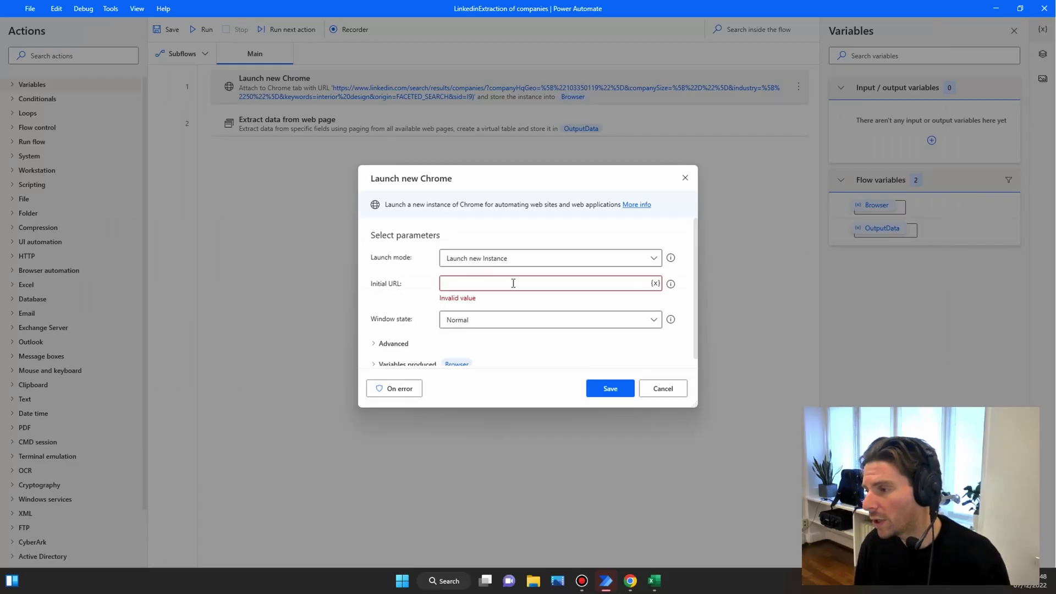
# - Switch to Chrome, copy the LinkedIn company search URL and open urldecoder.org in a new tab
pyautogui.hotkey('alt', 'Tab')
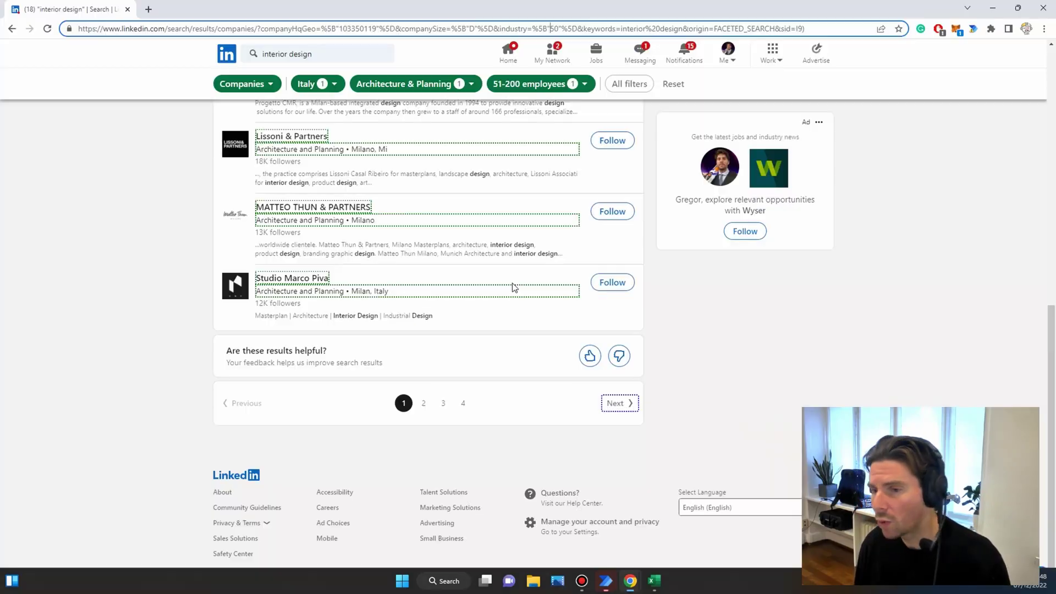
pyautogui.click(140, 31)
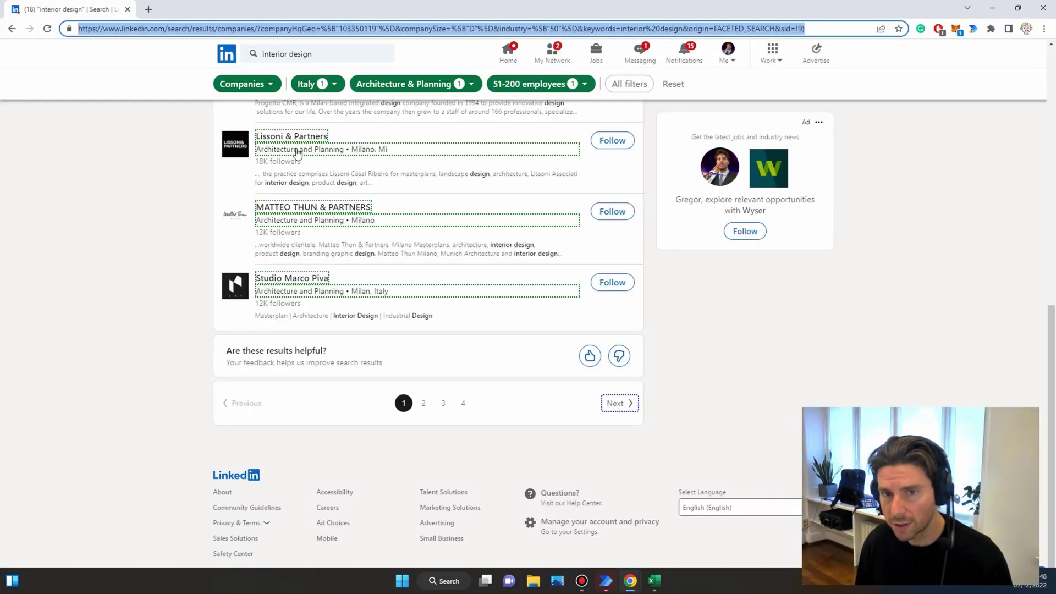
pyautogui.click(148, 9)
pyautogui.write('decode')
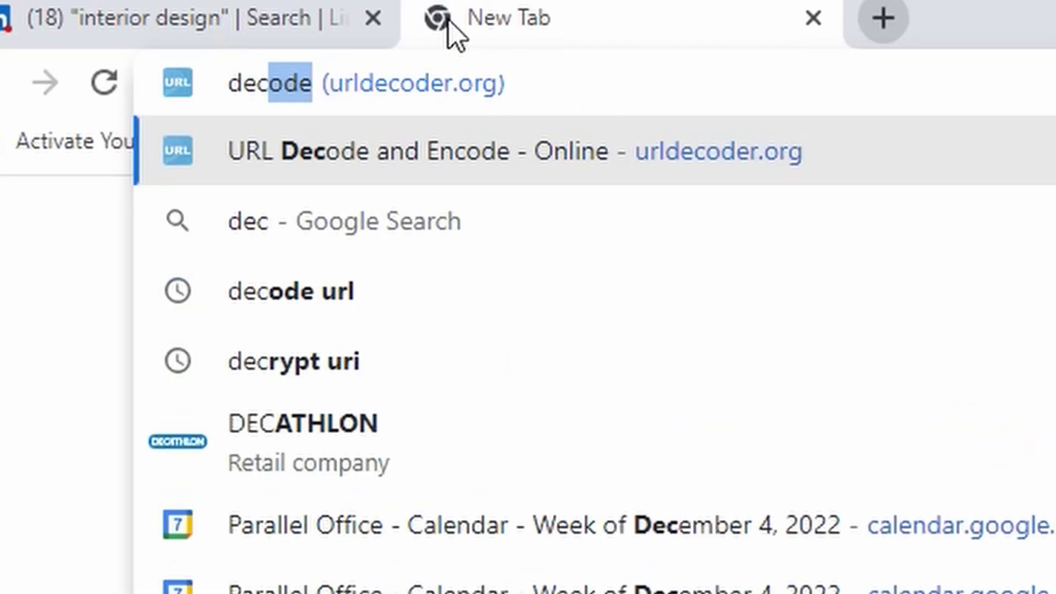
pyautogui.press('Down')
pyautogui.press('Up')
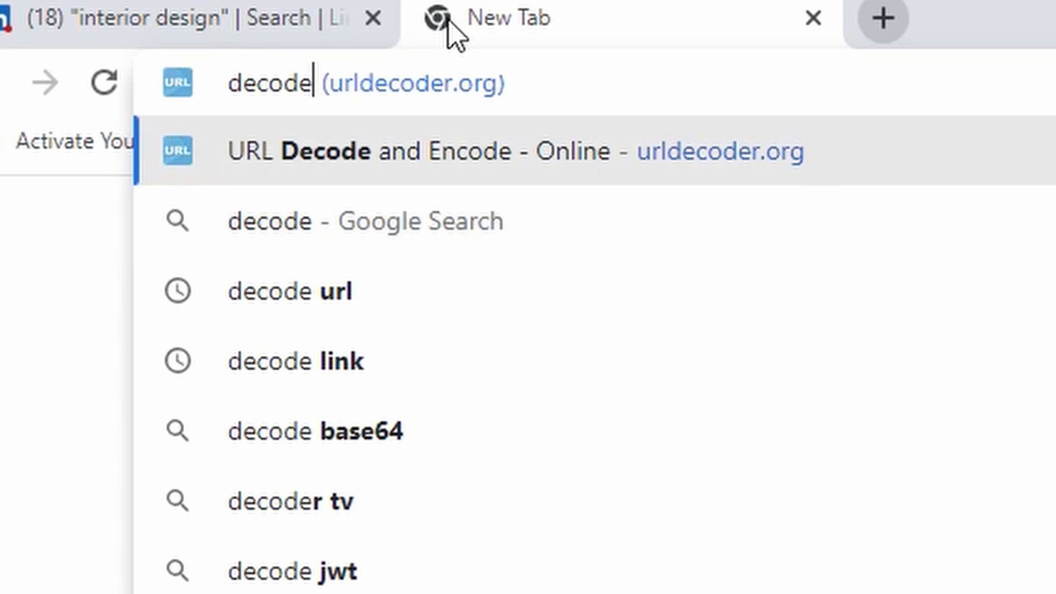
pyautogui.press('Return')
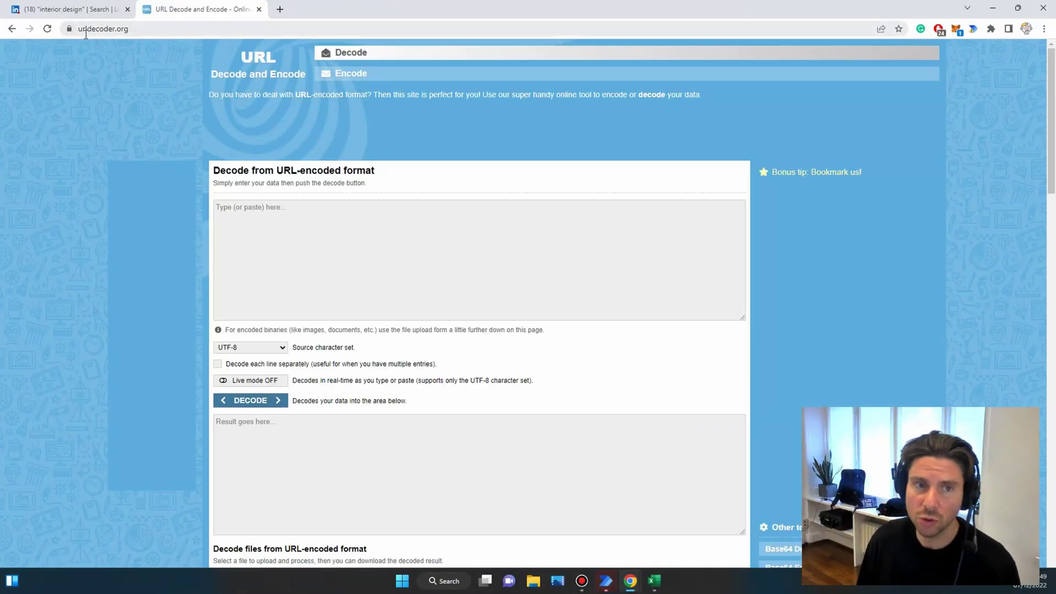
# - Paste the LinkedIn search URL into the URL decoder and decode it
pyautogui.click(258, 214)
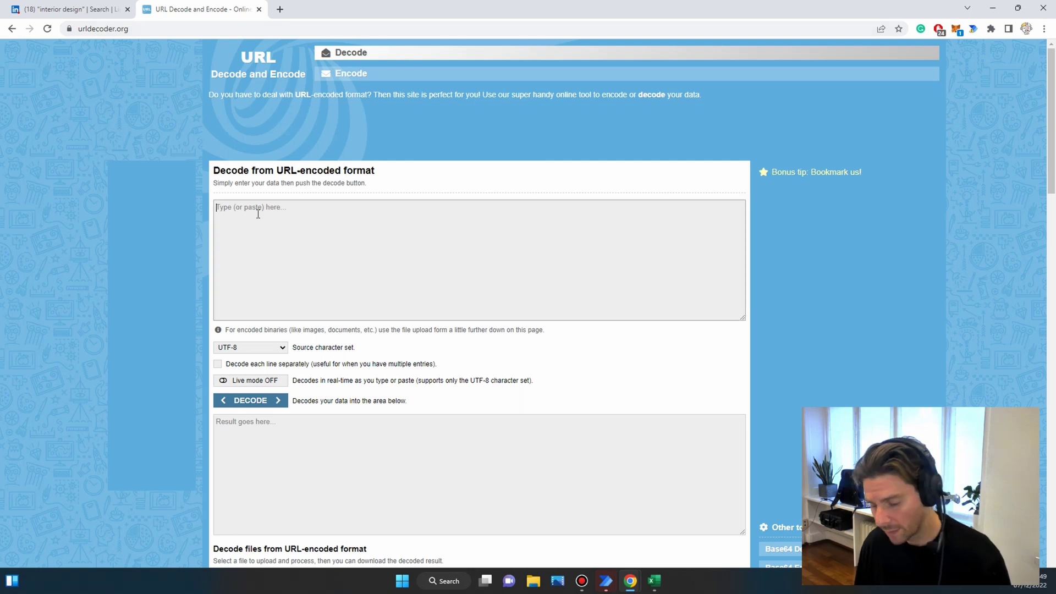
pyautogui.hotkey('ctrl', 'v')
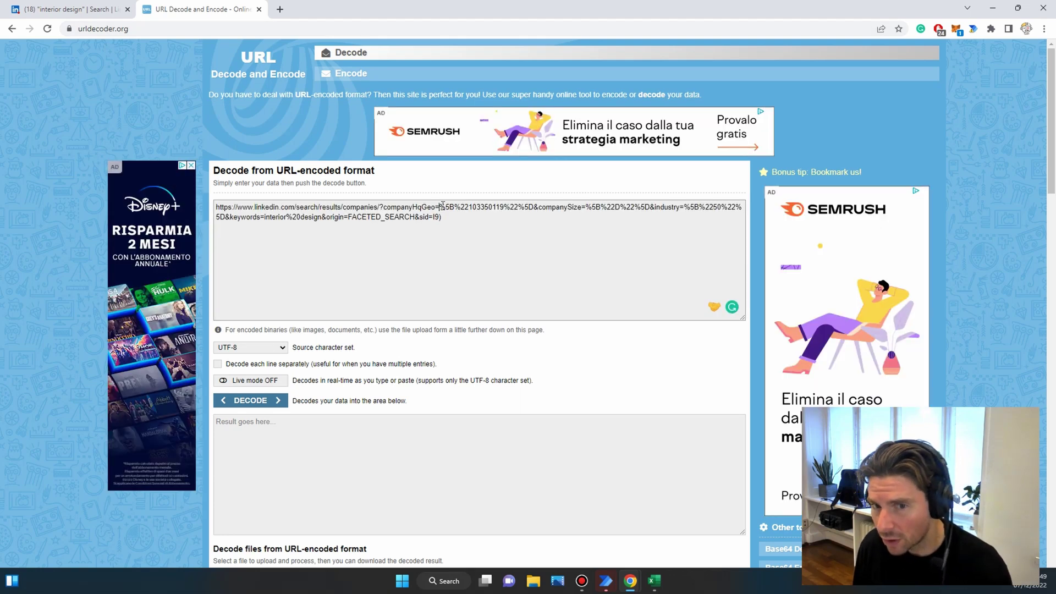
pyautogui.moveTo(440, 207); pyautogui.dragTo(457, 207)
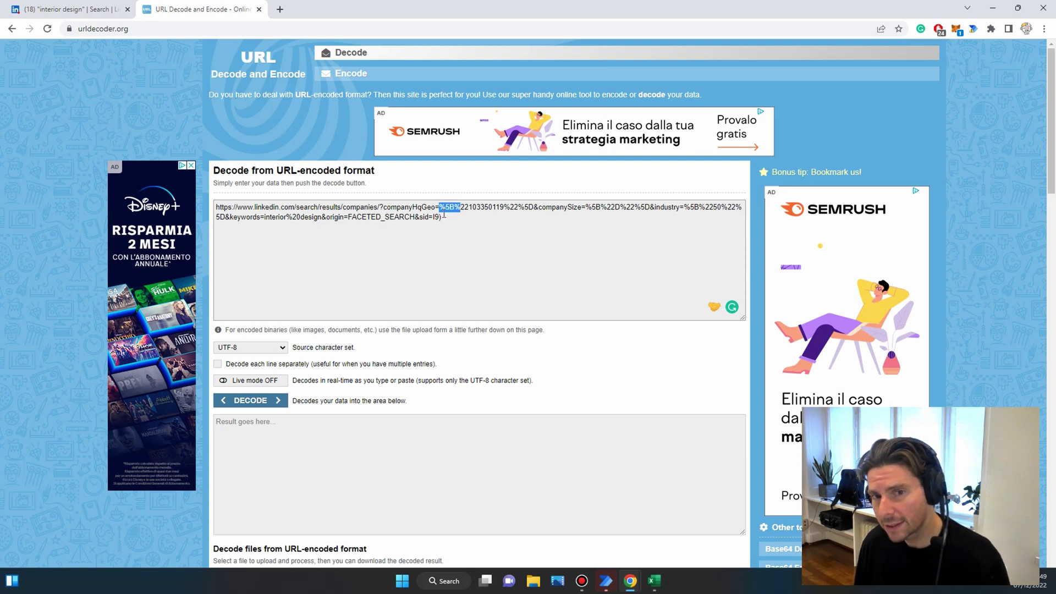
pyautogui.click(440, 208)
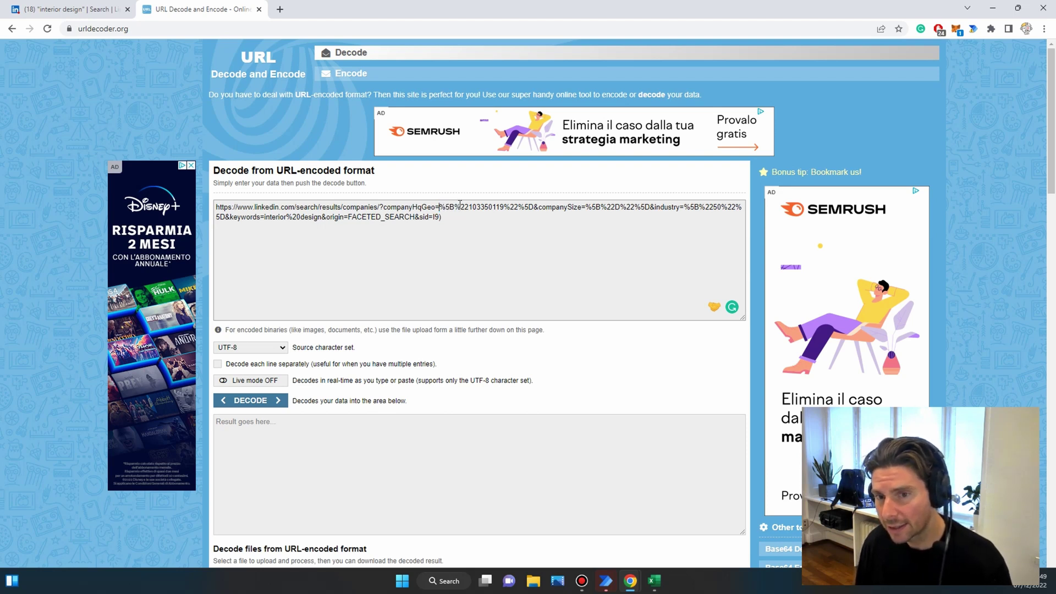
pyautogui.click(256, 406)
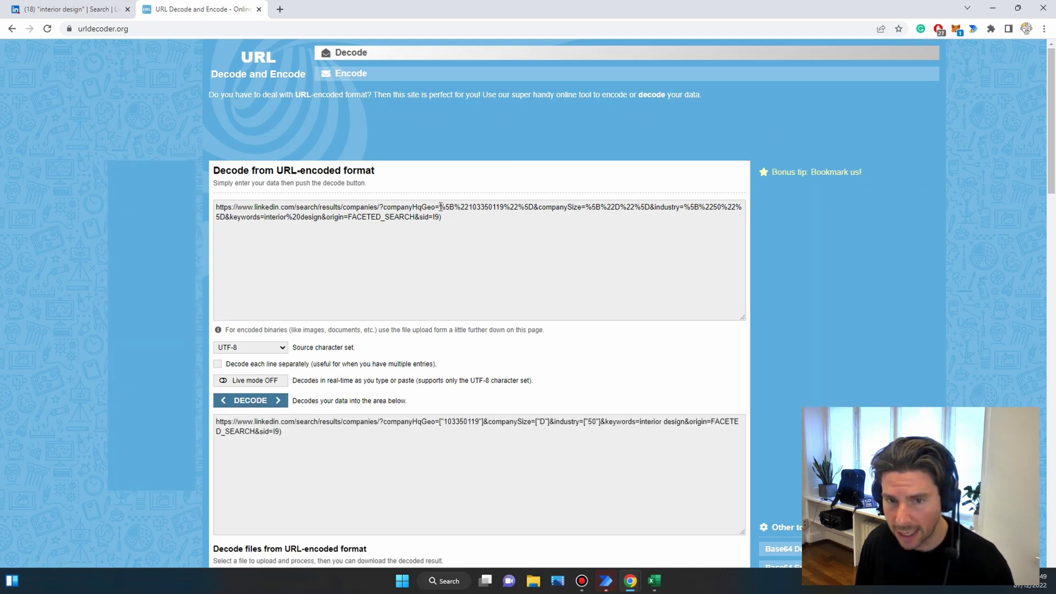
# - Copy the decoded URL and paste it as the Initial URL of the Launch new Chrome action in Power Automate
pyautogui.moveTo(441, 207); pyautogui.dragTo(450, 208)
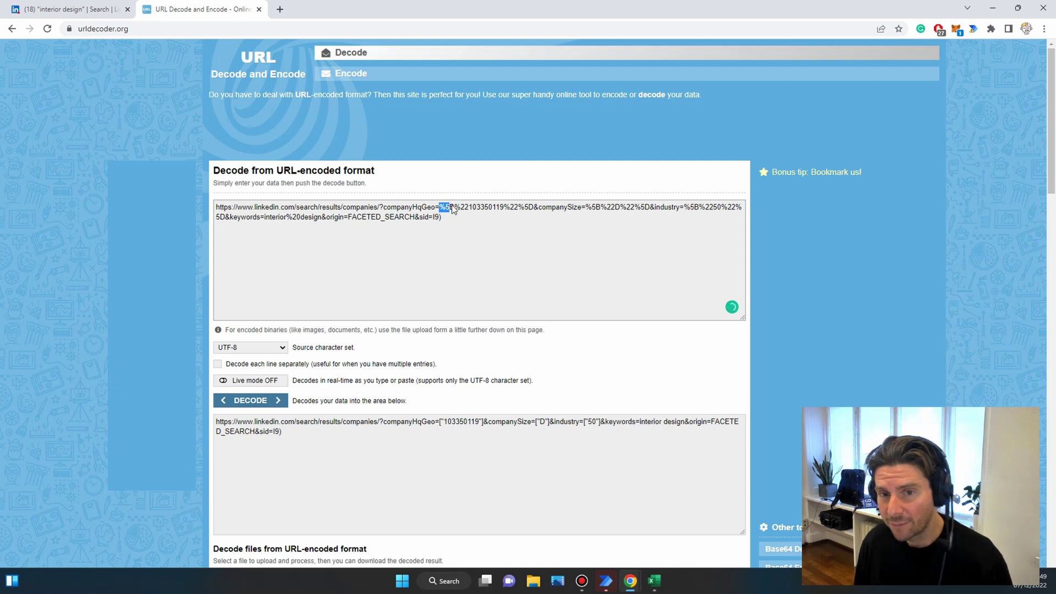
pyautogui.click(420, 421)
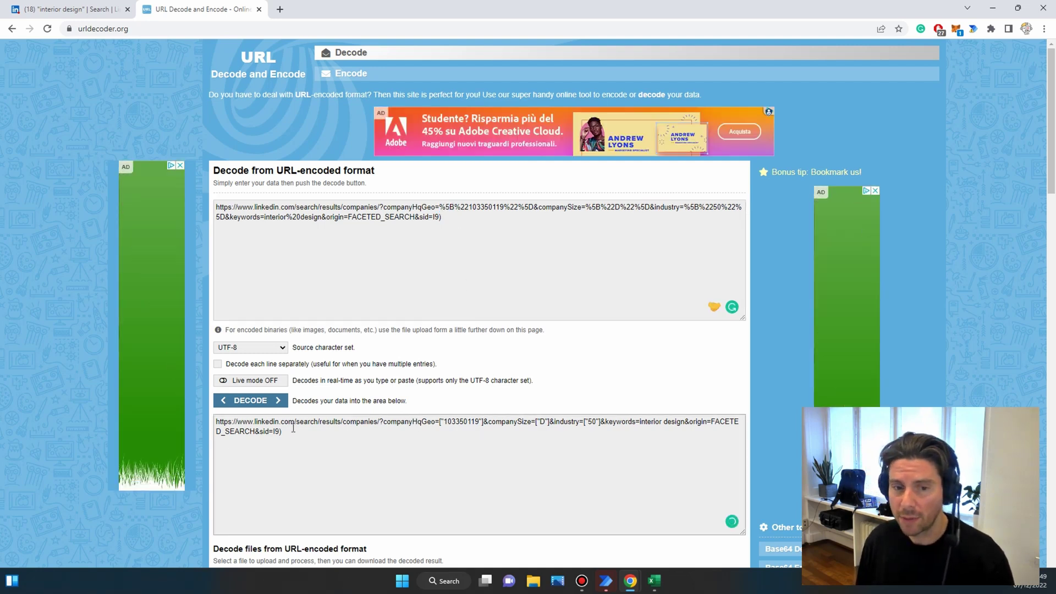
pyautogui.hotkey('ctrl', 'a')
pyautogui.hotkey('ctrl', 'c')
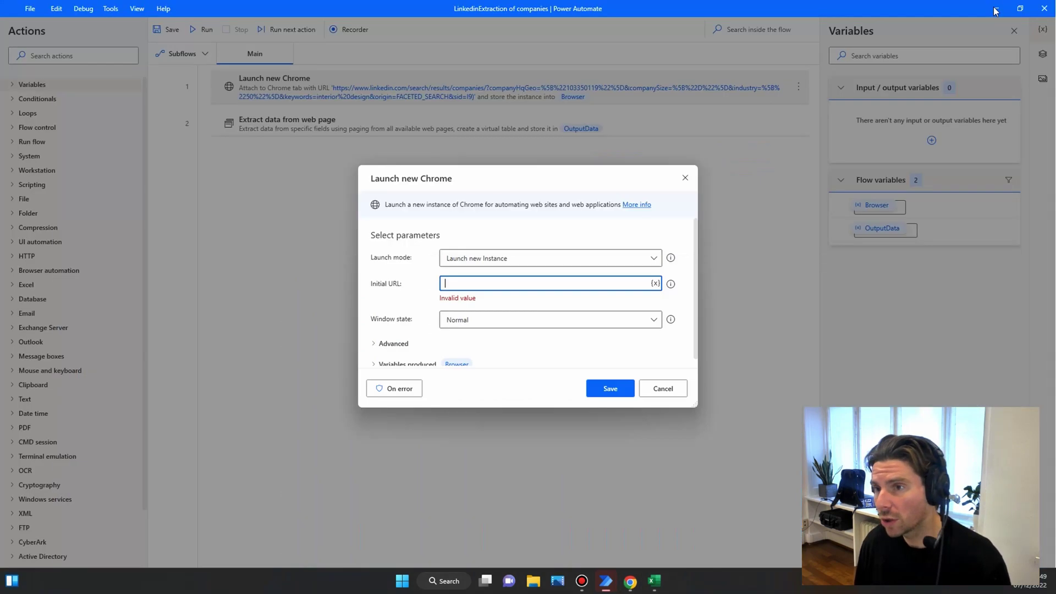
pyautogui.click(993, 8)
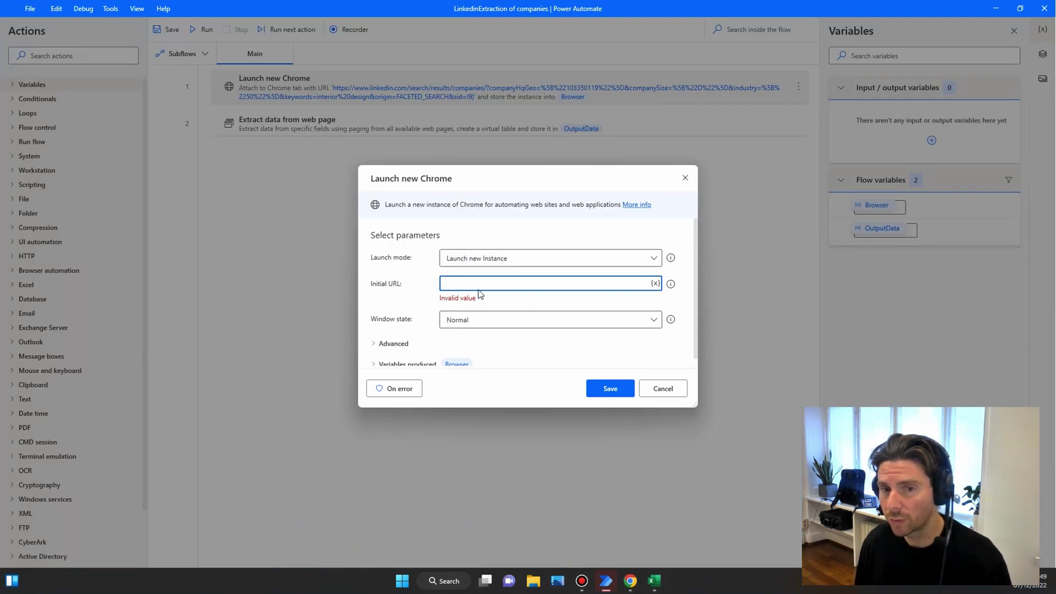
pyautogui.hotkey('ctrl', 'v')
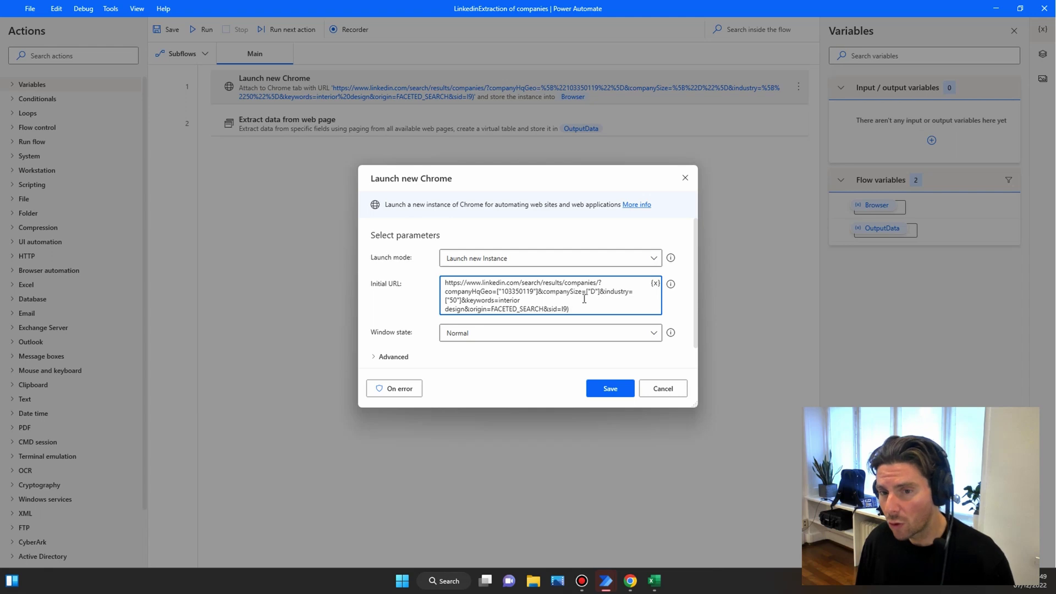
# - Set the Chrome window state to Maximized, save the action and run the flow
pyautogui.click(477, 335)
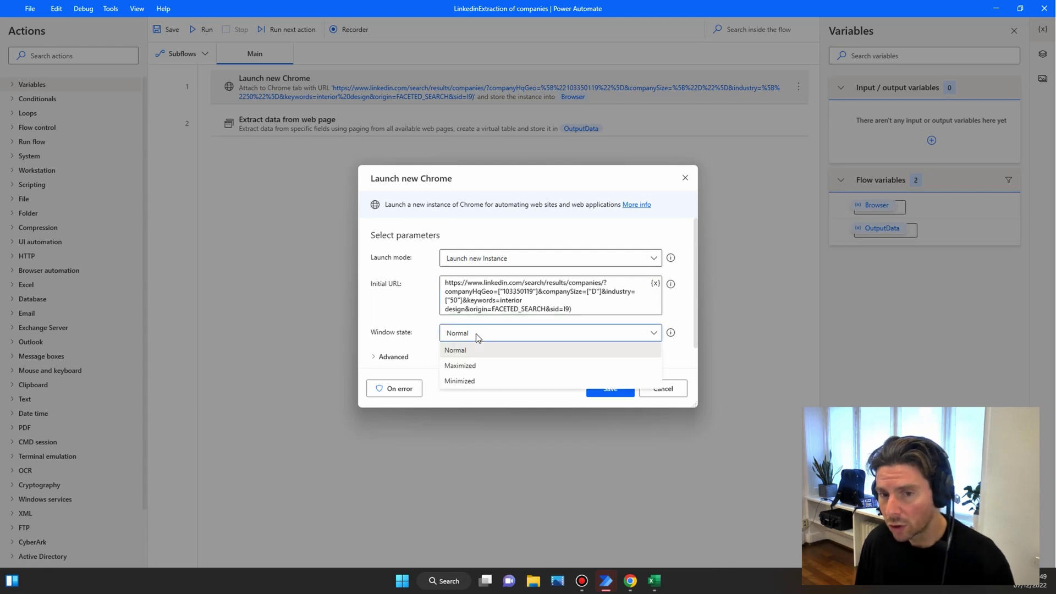
pyautogui.click(474, 366)
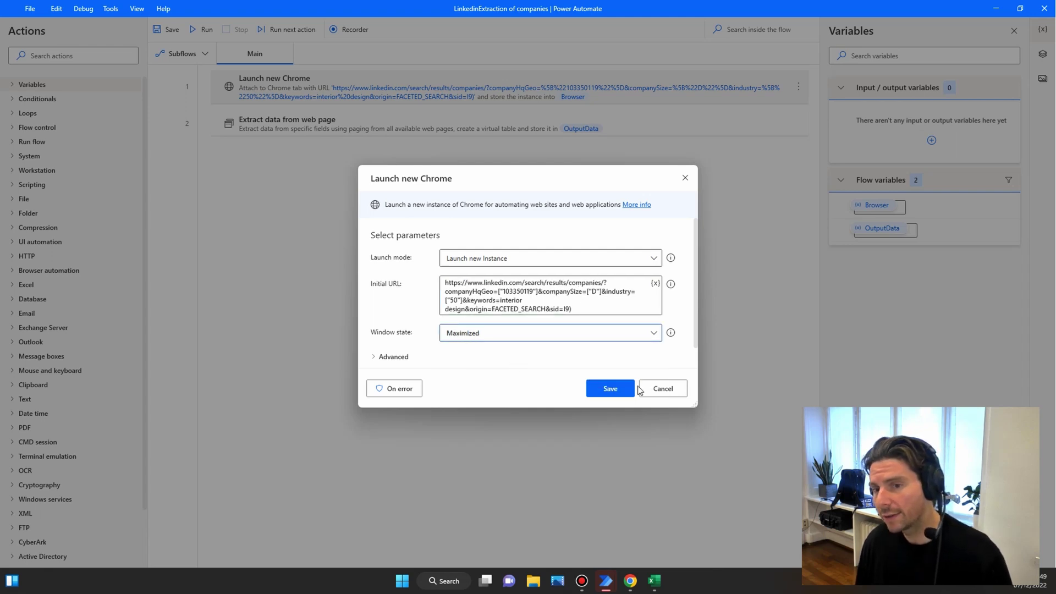
pyautogui.click(611, 394)
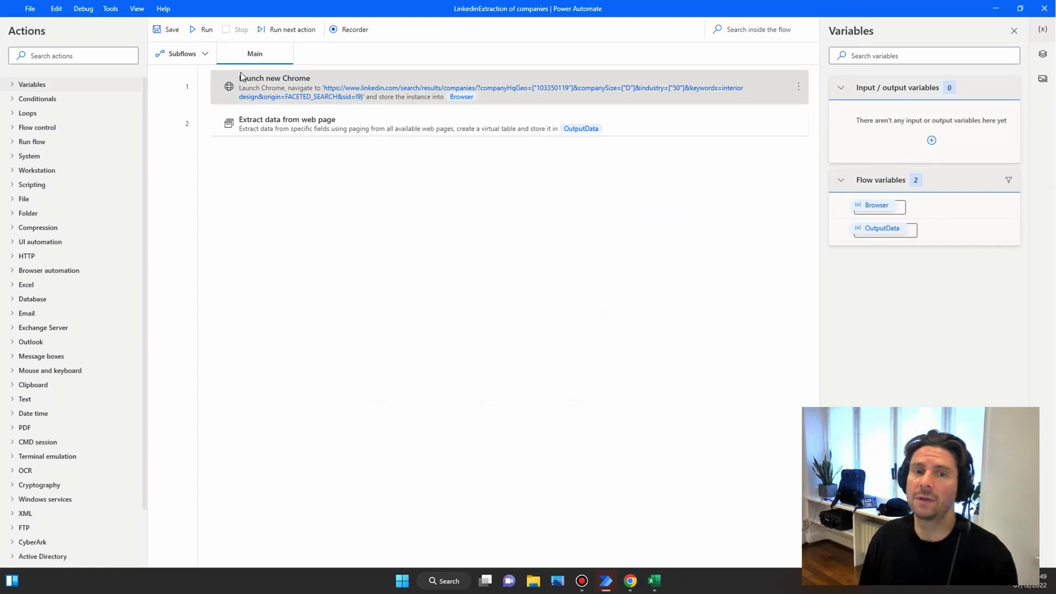
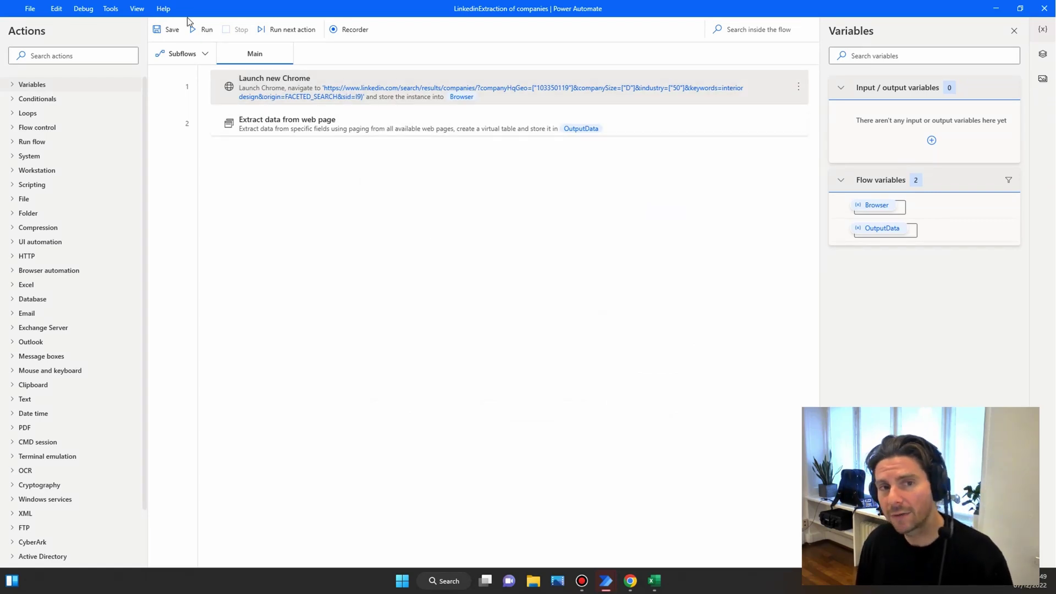
pyautogui.click(207, 32)
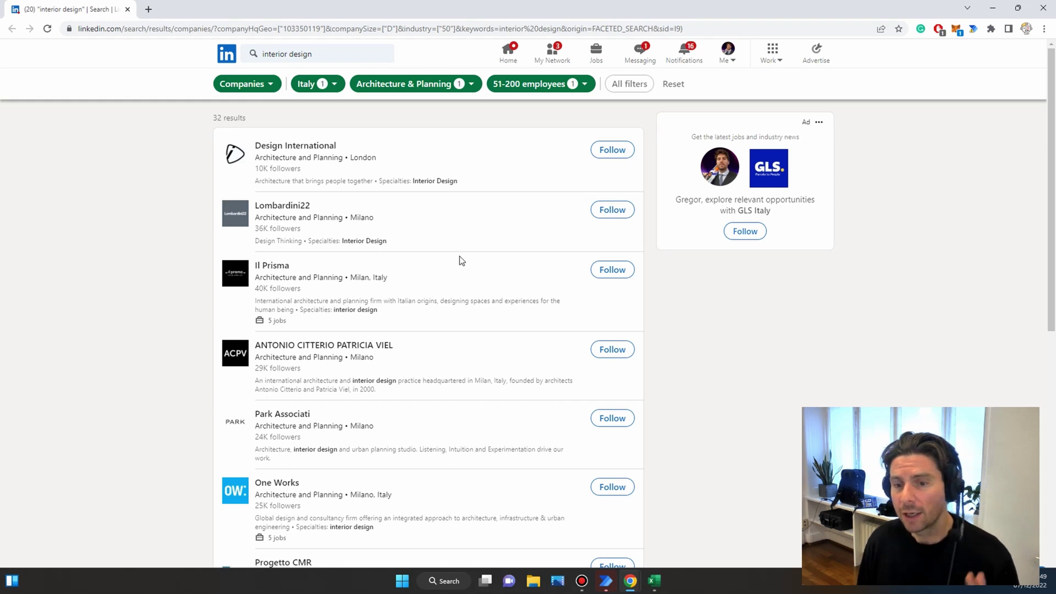
# - Check the OutputData variable in the LinkedinExtraction of companies flow in Power Automate and return to Chrome
pyautogui.moveTo(609, 586)
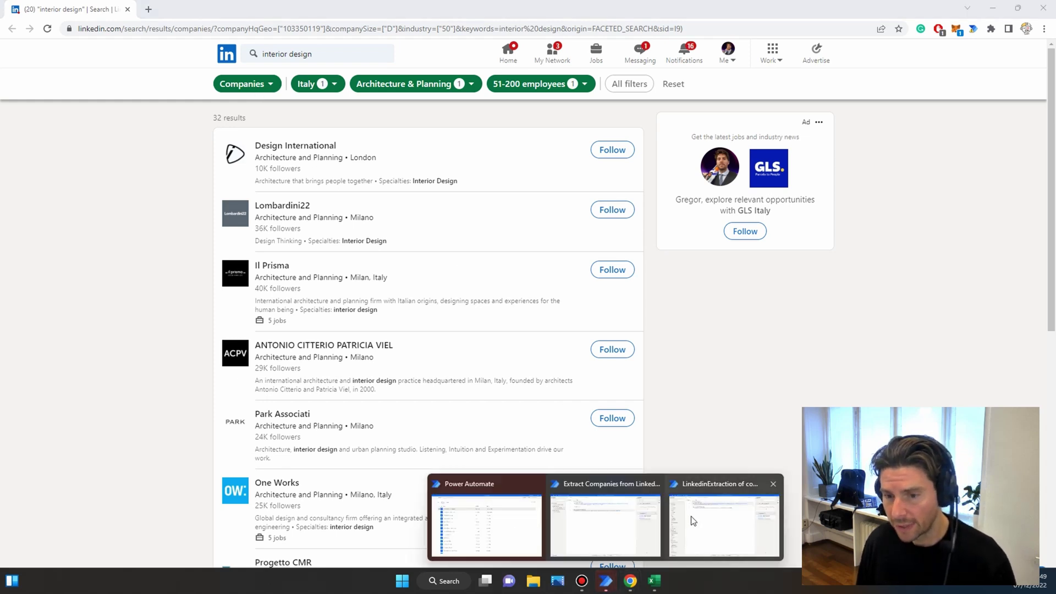
pyautogui.click(692, 519)
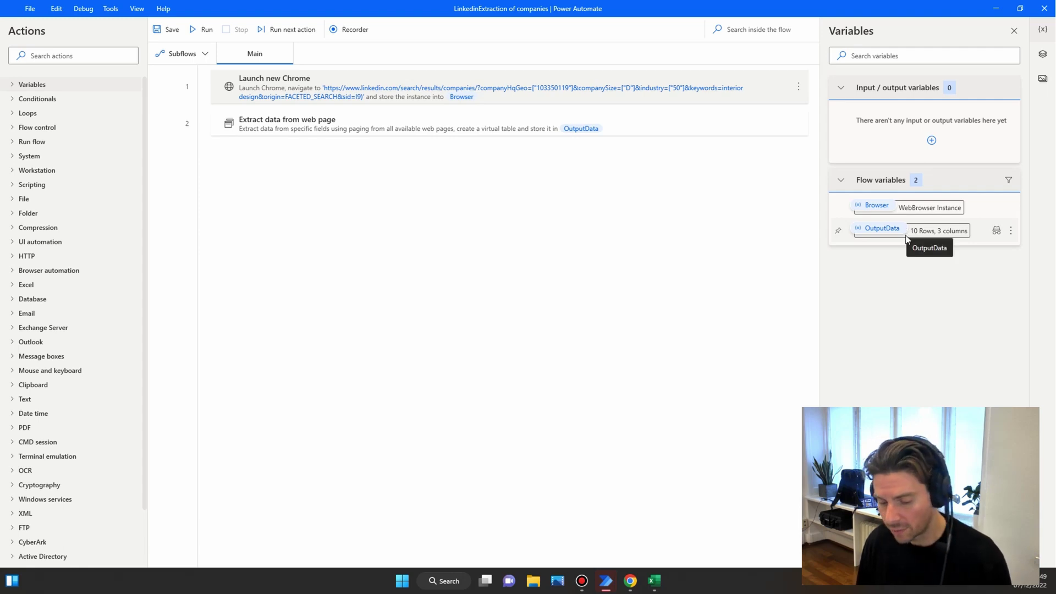
pyautogui.hotkey('alt', 'Tab')
# - Open page 2 of the LinkedIn results and change the URL's page parameter to 3 to load the third page
pyautogui.scroll(-7, 436, 248)
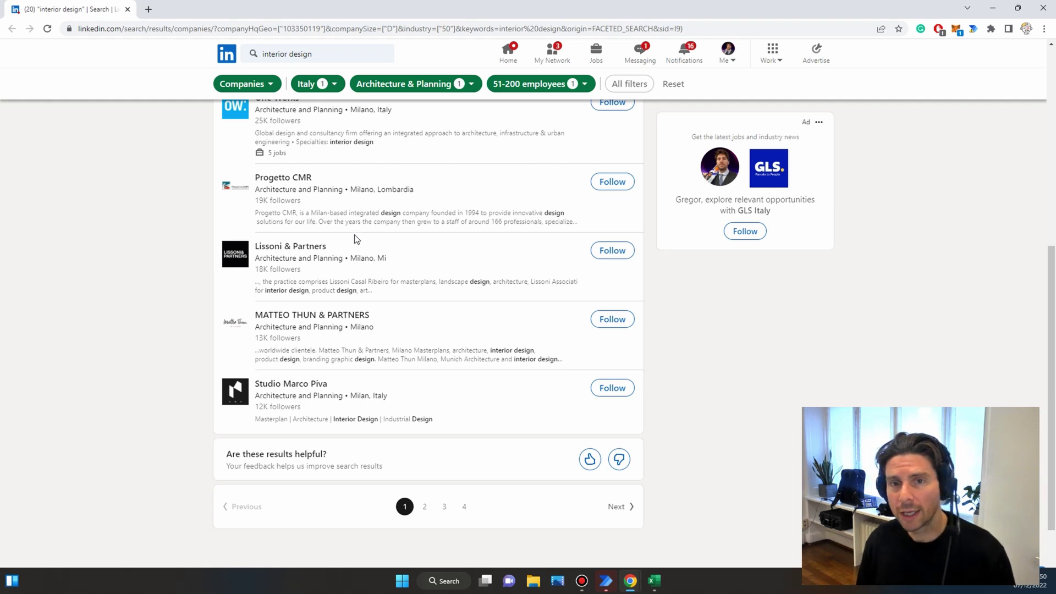
pyautogui.click(426, 506)
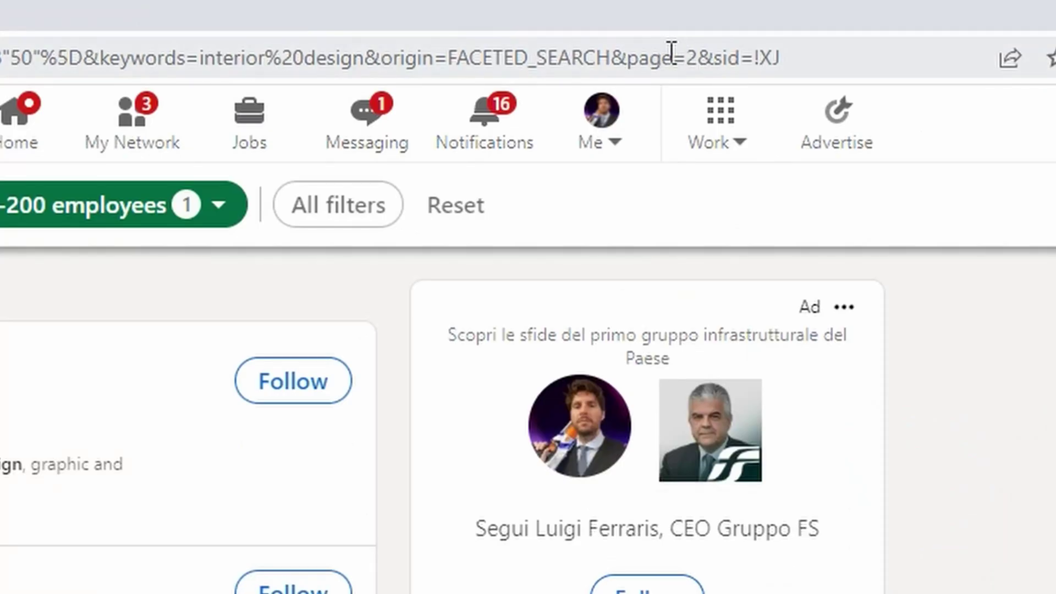
pyautogui.click(762, 27)
pyautogui.doubleClick(692, 54)
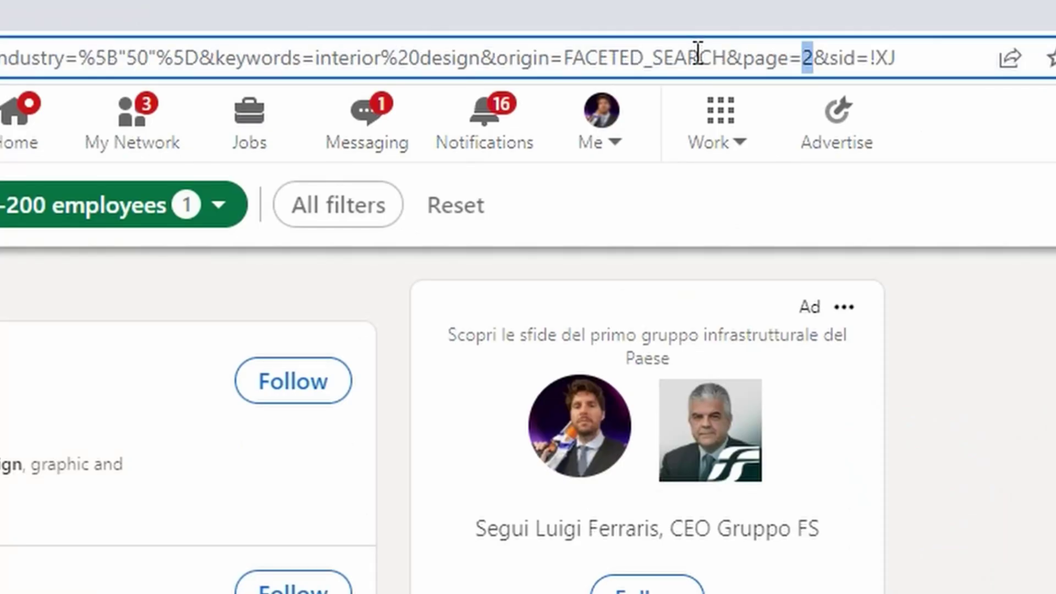
pyautogui.write('3')
pyautogui.press('Return')
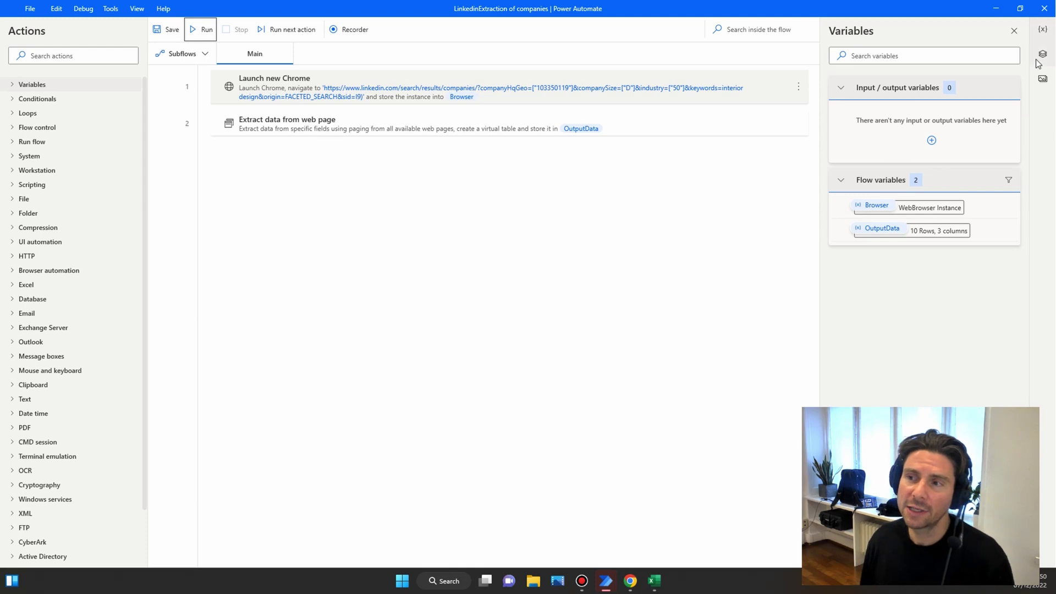
# - Open the Extract data from web page action in Power Automate and review its live web helper preview on the LinkedIn page
pyautogui.doubleClick(467, 127)
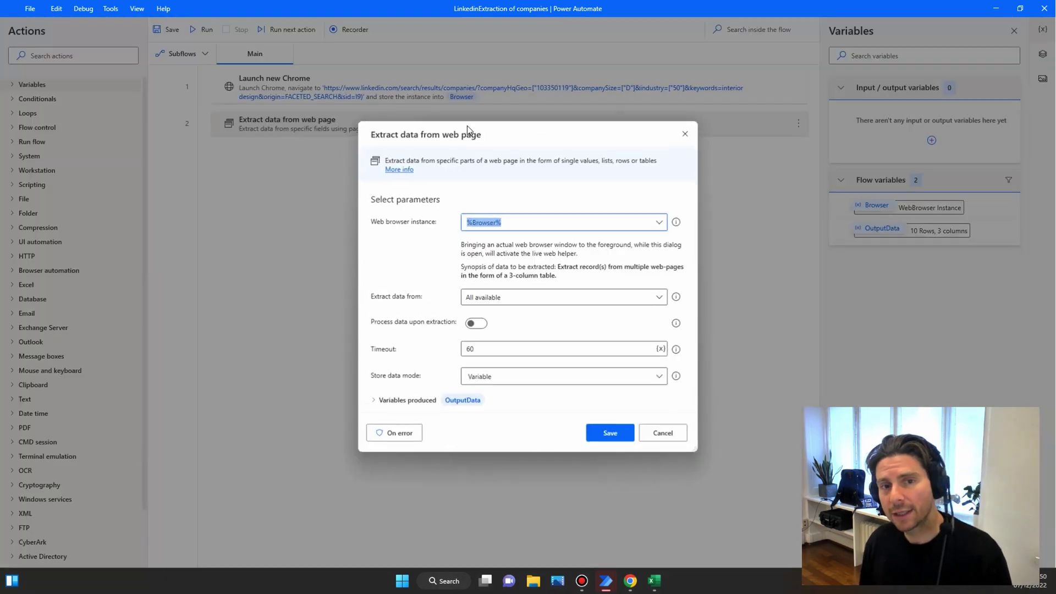
pyautogui.hotkey('alt', 'Tab')
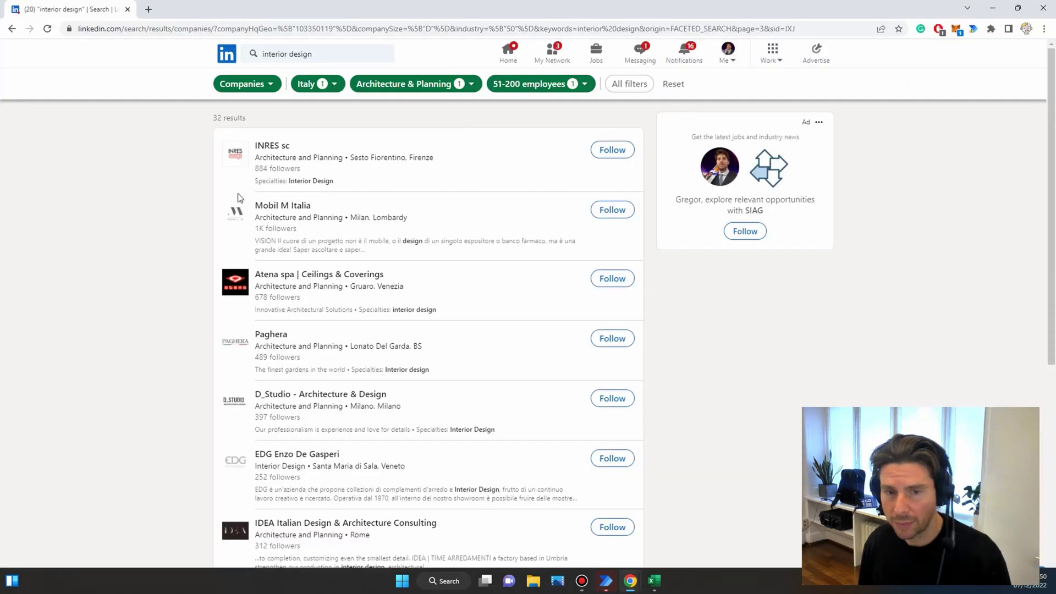
pyautogui.scroll(-7, 292, 220)
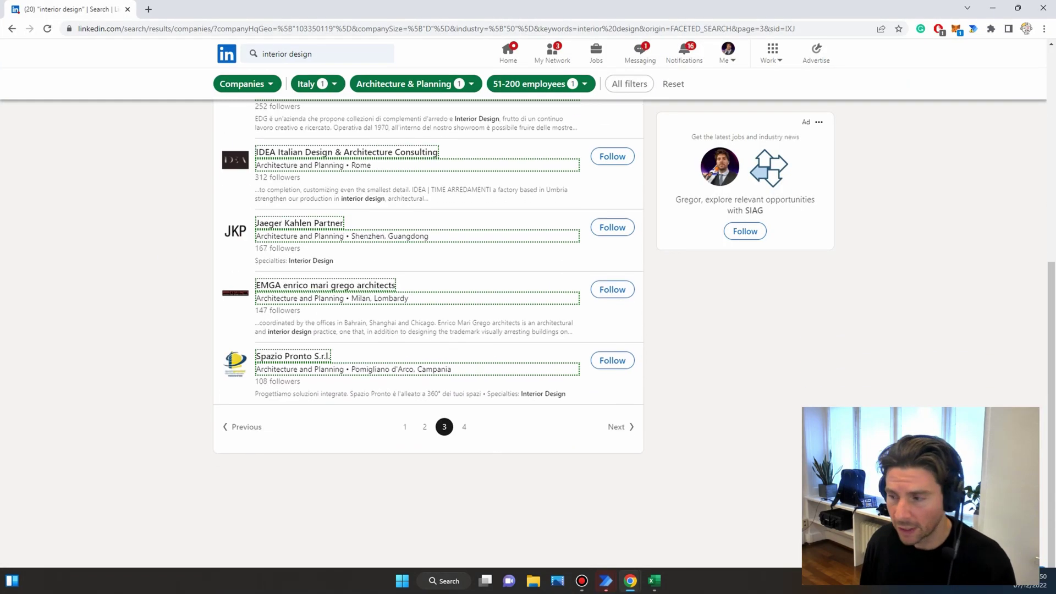
pyautogui.moveTo(666, 122); pyautogui.dragTo(64, 106)
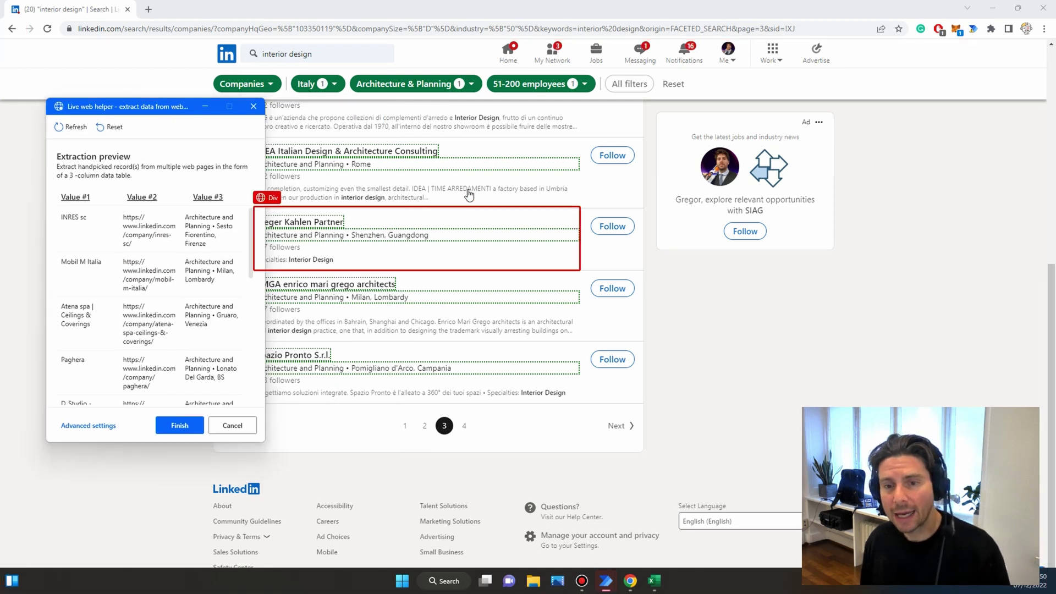
pyautogui.scroll(-1, 583, 324)
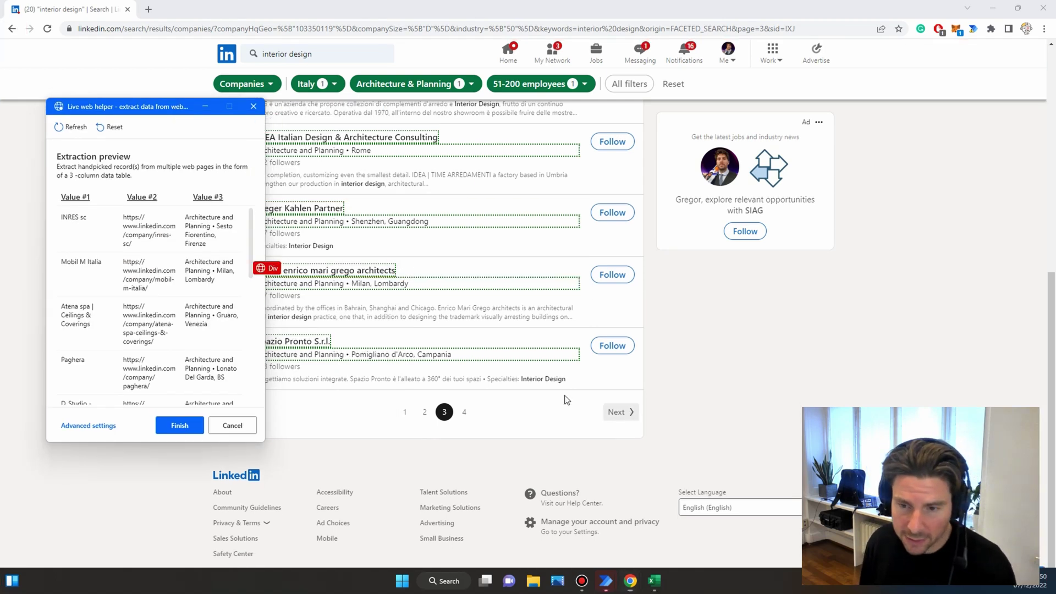
pyautogui.scroll(-10, 143, 330)
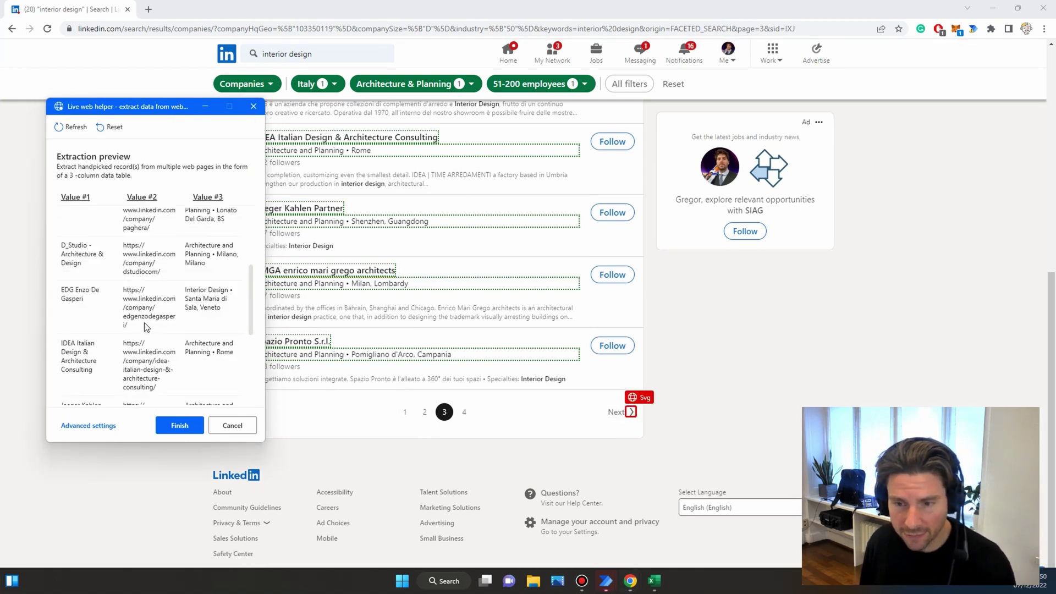
# - Examine the CSS selector for the next page of results in the extraction's advanced settings and exit the action without saving
pyautogui.click(82, 425)
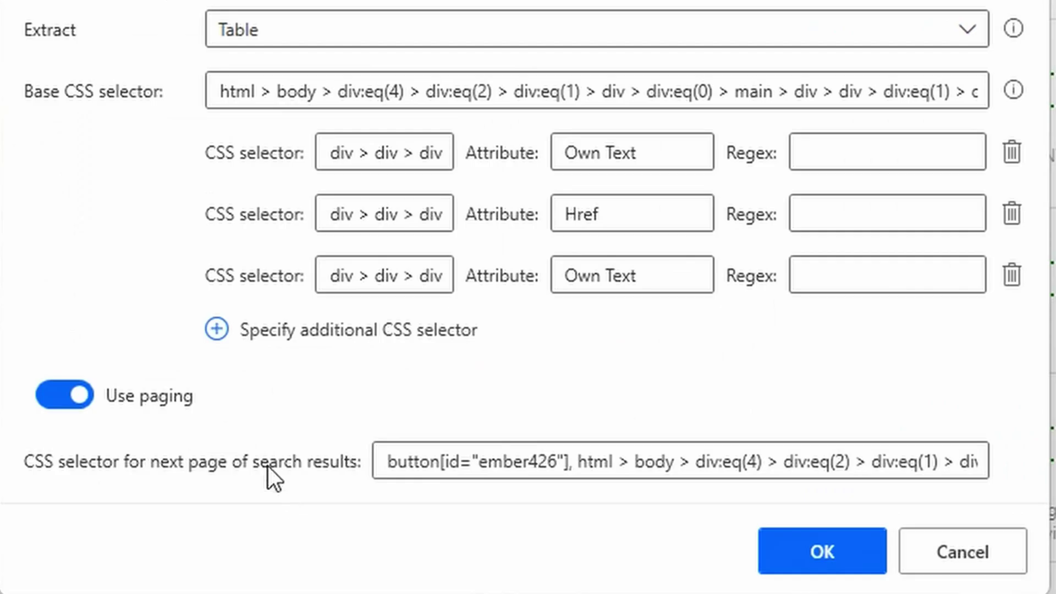
pyautogui.moveTo(265, 289); pyautogui.dragTo(435, 292)
pyautogui.moveTo(919, 470); pyautogui.dragTo(1038, 471)
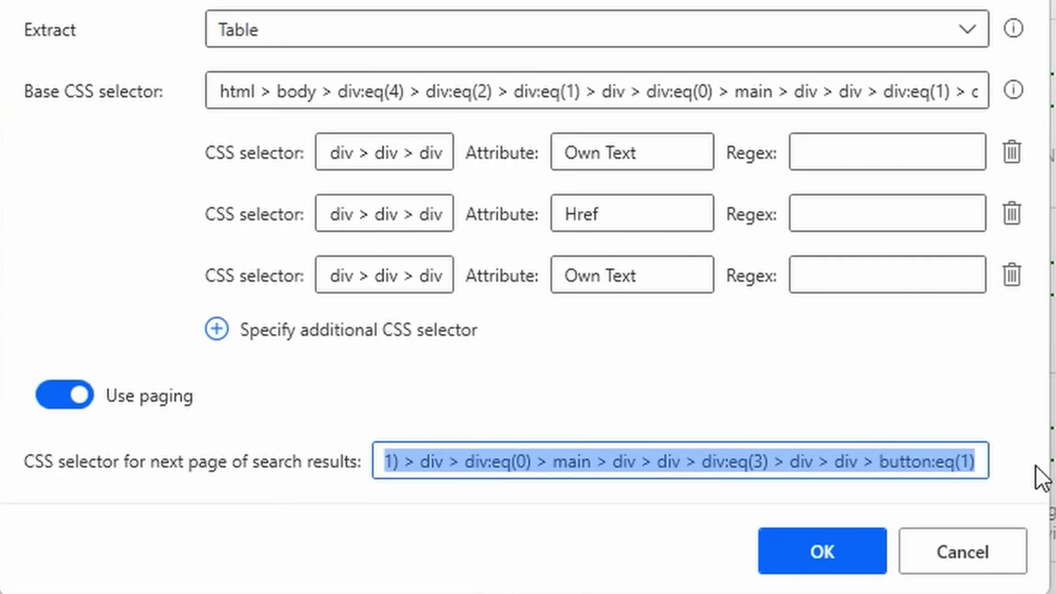
pyautogui.click(886, 462)
pyautogui.moveTo(868, 461); pyautogui.dragTo(286, 464)
pyautogui.click(553, 463)
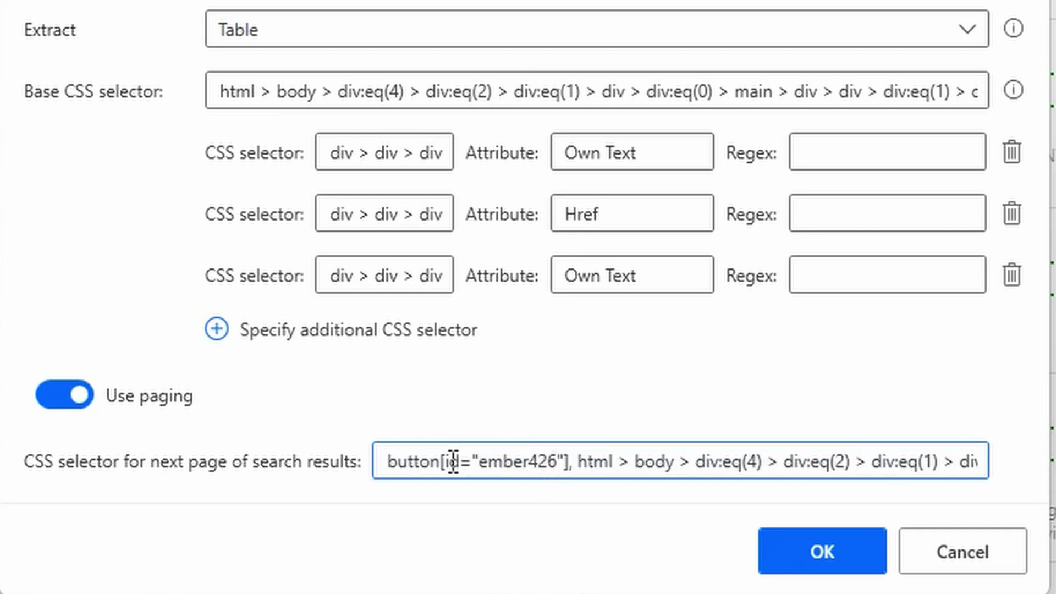
pyautogui.moveTo(444, 461); pyautogui.dragTo(572, 473)
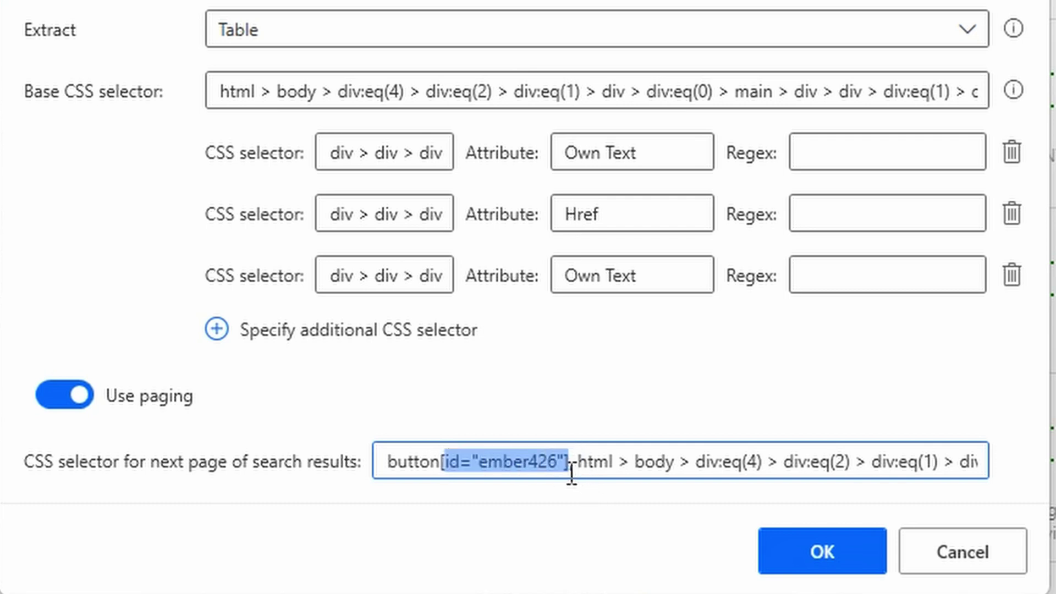
pyautogui.click(546, 463)
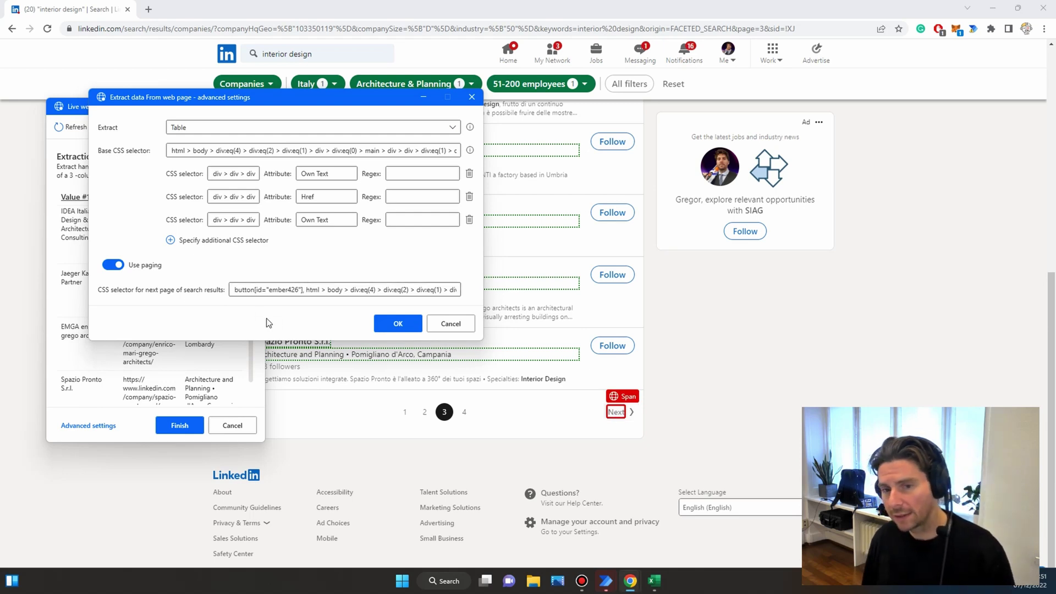
pyautogui.click(454, 325)
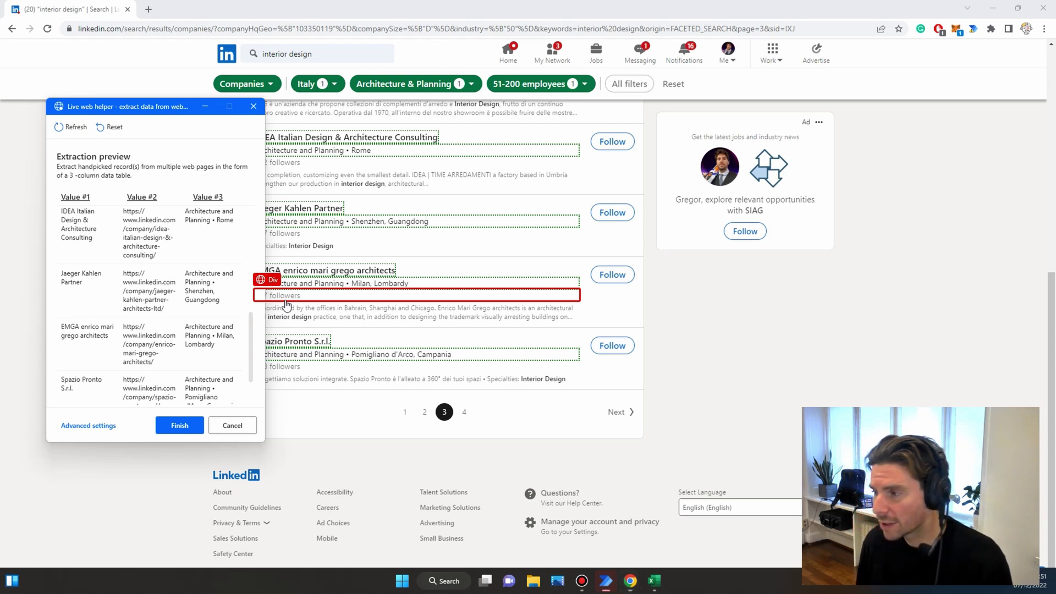
pyautogui.click(232, 426)
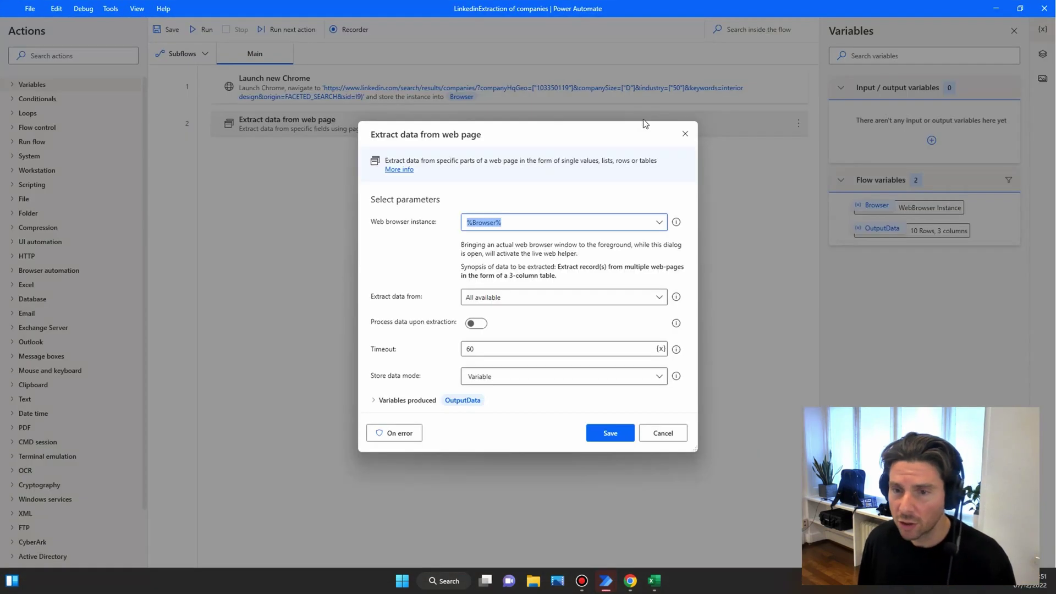
pyautogui.click(675, 436)
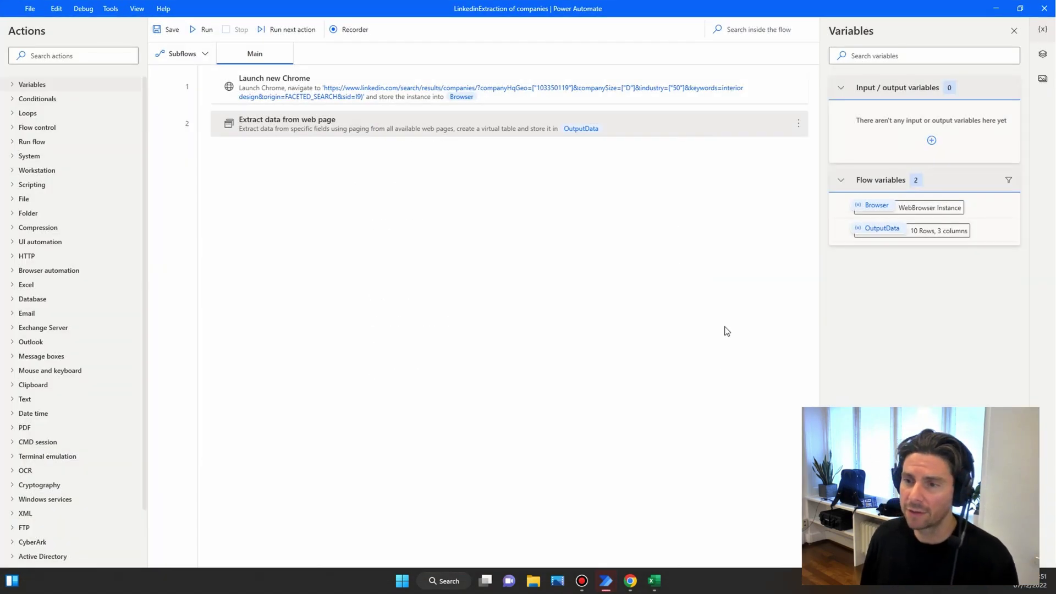
# - Capture the Next pagination button of the LinkedIn results as a new UI element in the flow
pyautogui.click(1044, 55)
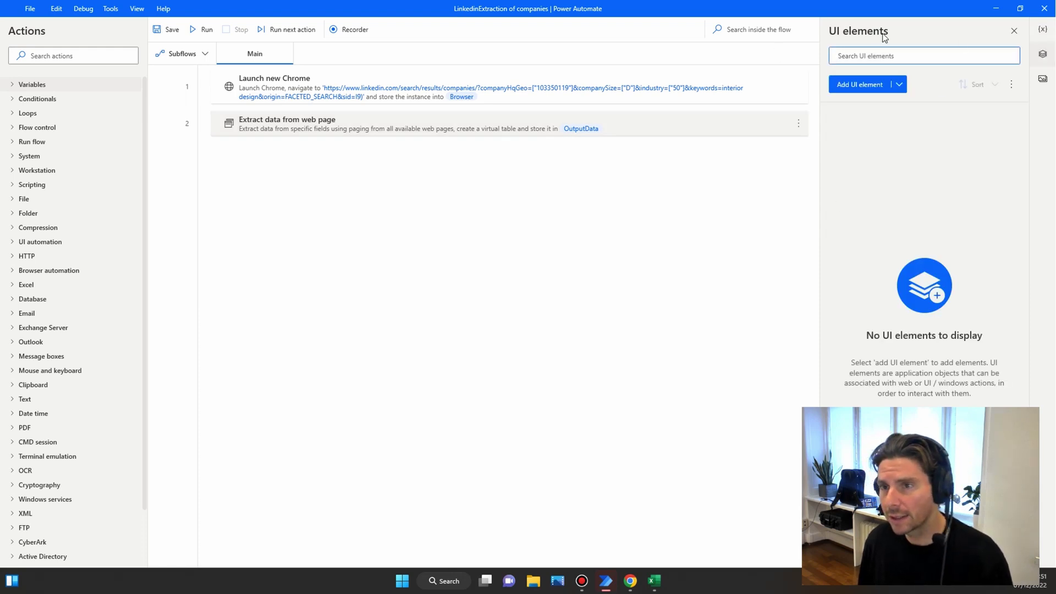
pyautogui.click(875, 86)
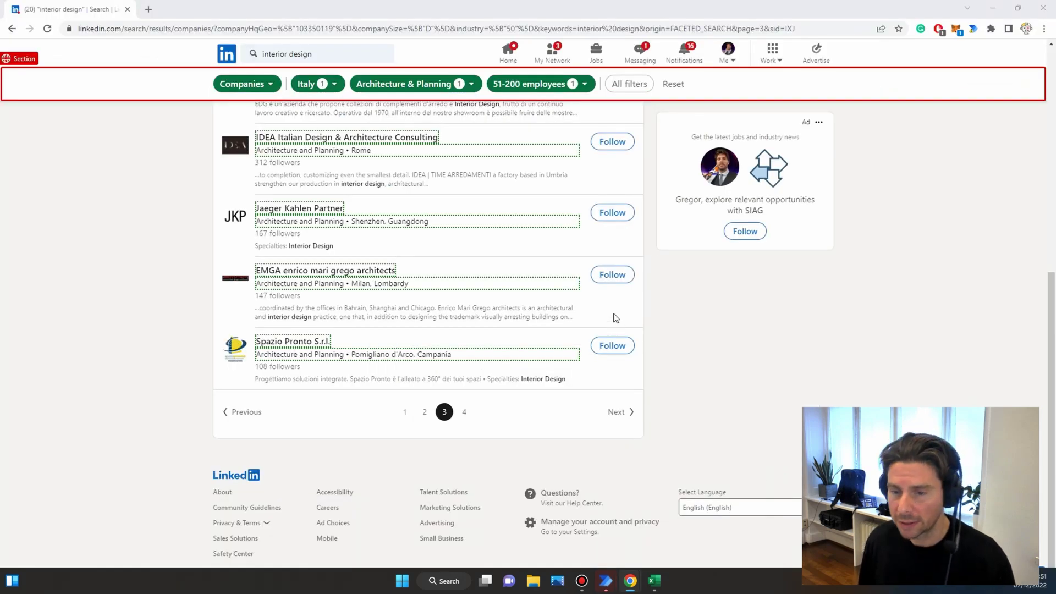
pyautogui.keyDown('ctrl'); pyautogui.click(628, 414); pyautogui.keyUp('ctrl')
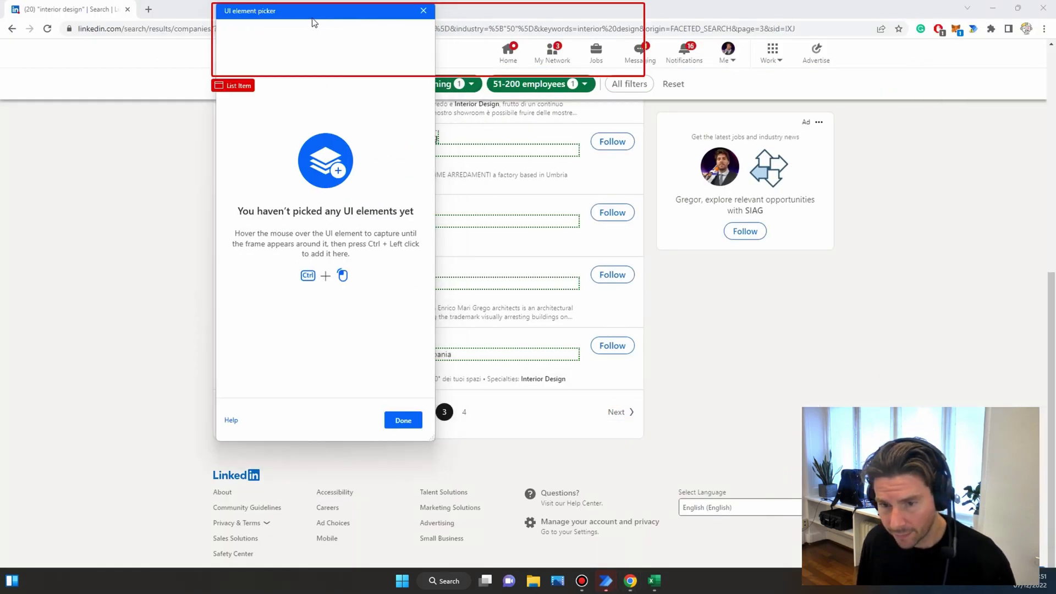
pyautogui.keyDown('ctrl'); pyautogui.click(627, 413); pyautogui.keyUp('ctrl')
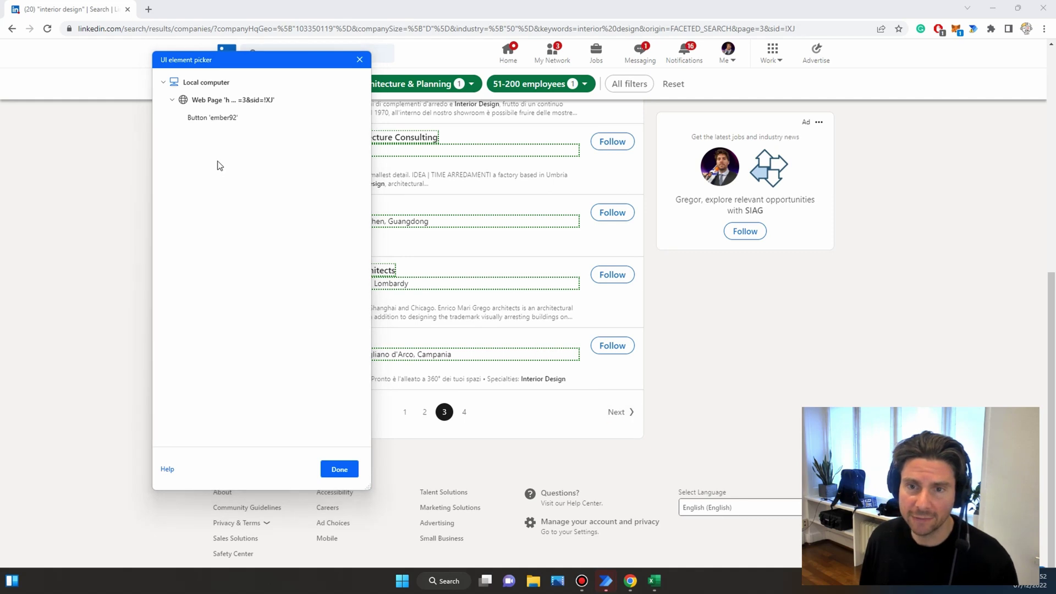
pyautogui.click(216, 123)
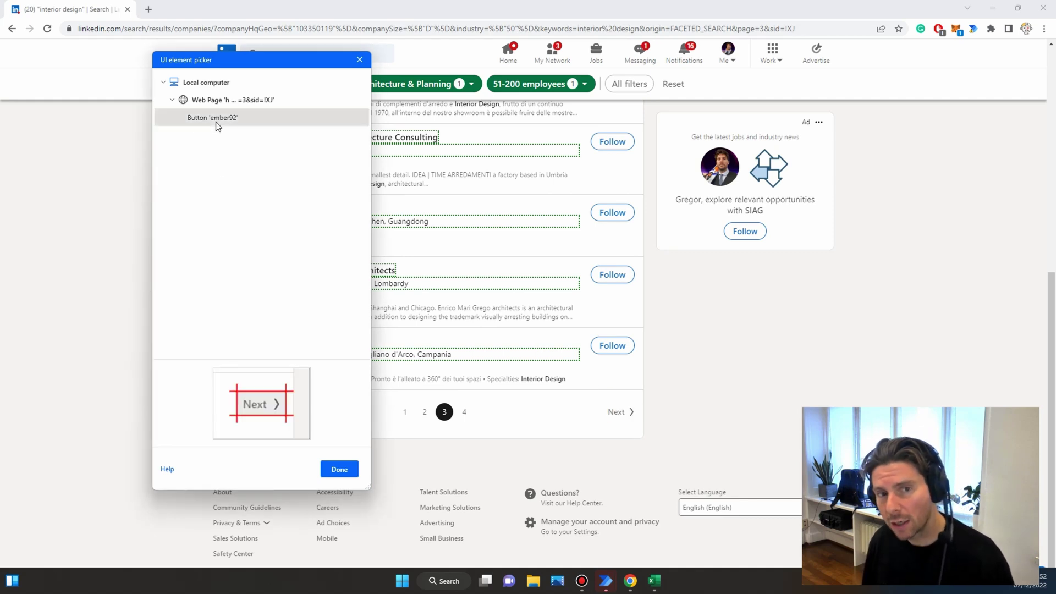
pyautogui.click(345, 470)
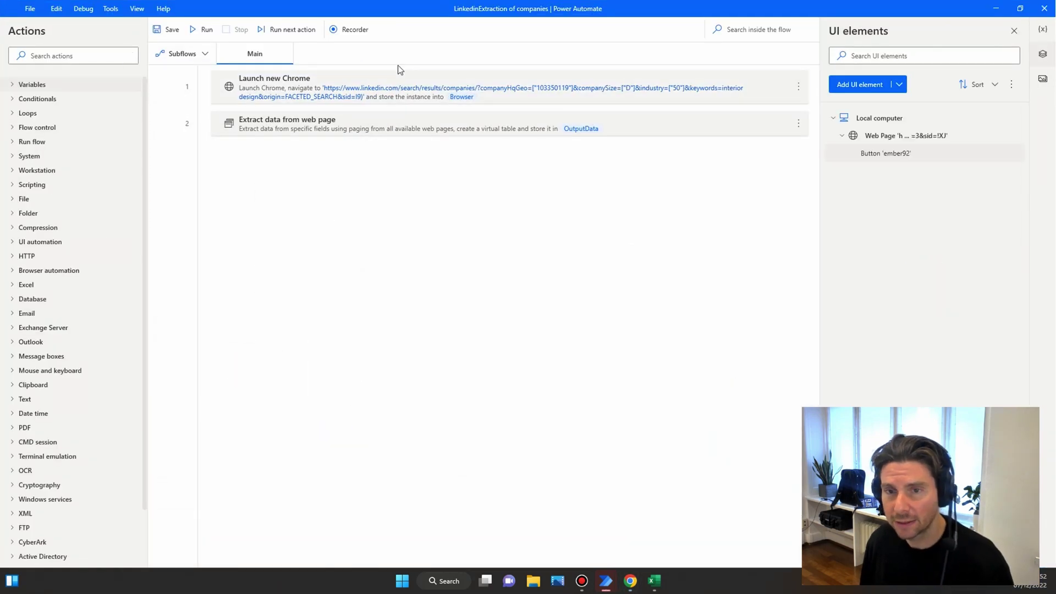
# - Open the captured Next button's selector and examine the attributes of the button and its parent elements
pyautogui.doubleClick(897, 154)
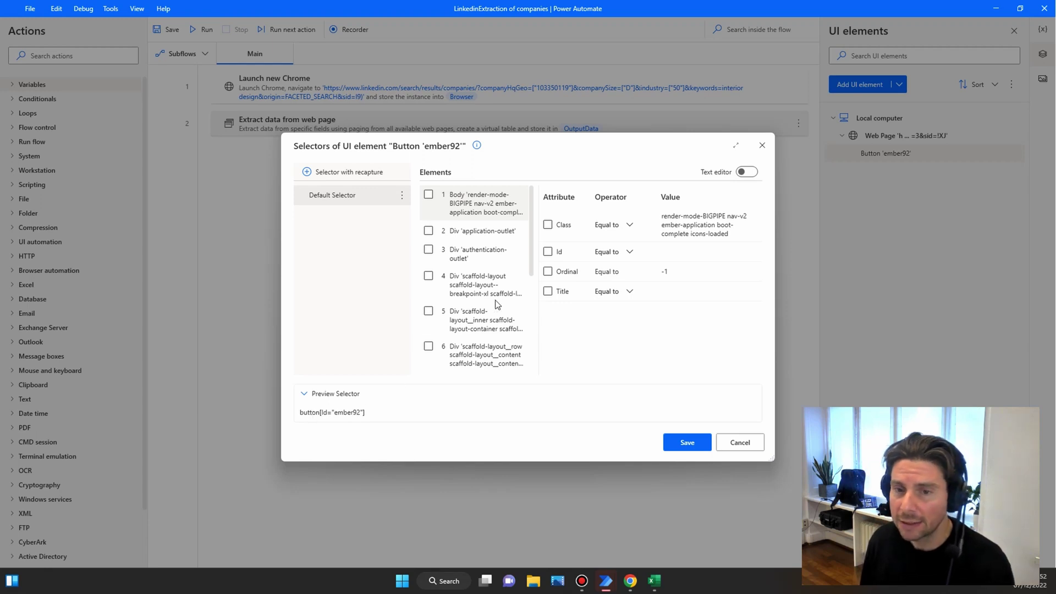
pyautogui.scroll(-5, 457, 352)
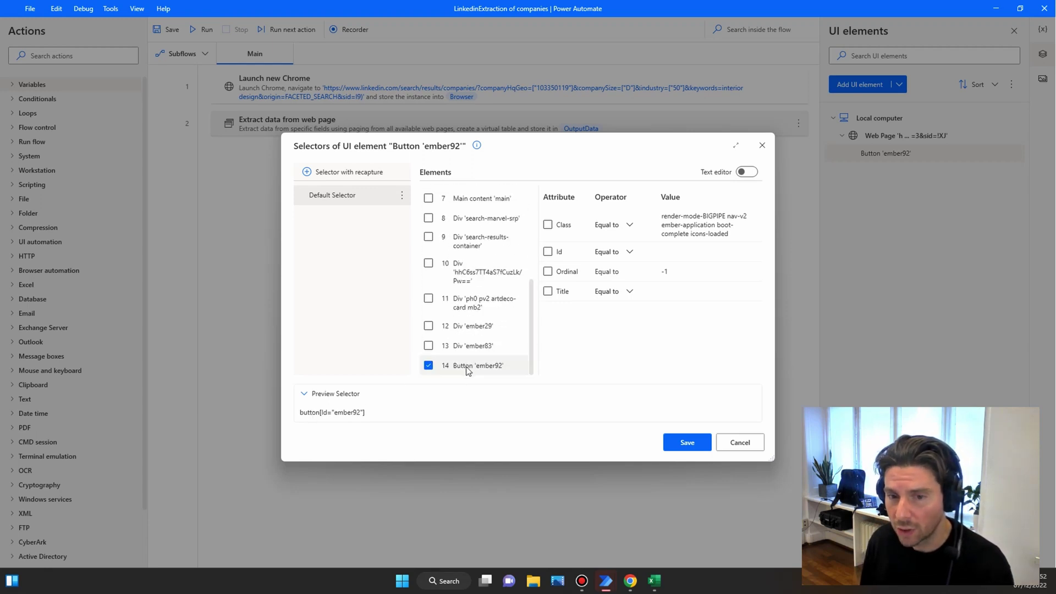
pyautogui.click(469, 368)
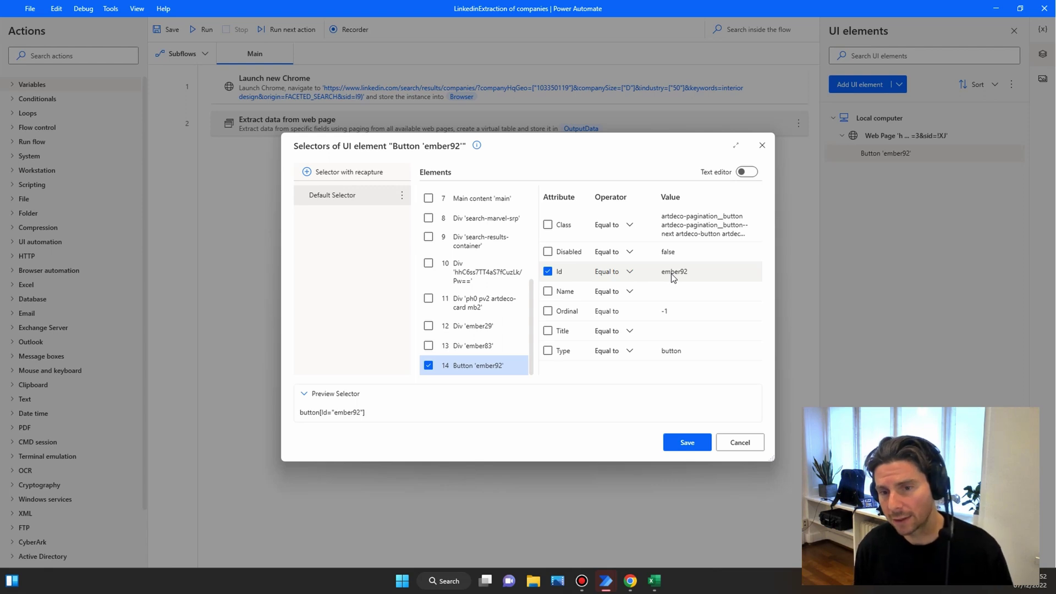
pyautogui.click(487, 347)
pyautogui.press('Up')
pyautogui.press('Up')
pyautogui.press('Up')
pyautogui.press('Up')
pyautogui.press('Up')
pyautogui.press('Up')
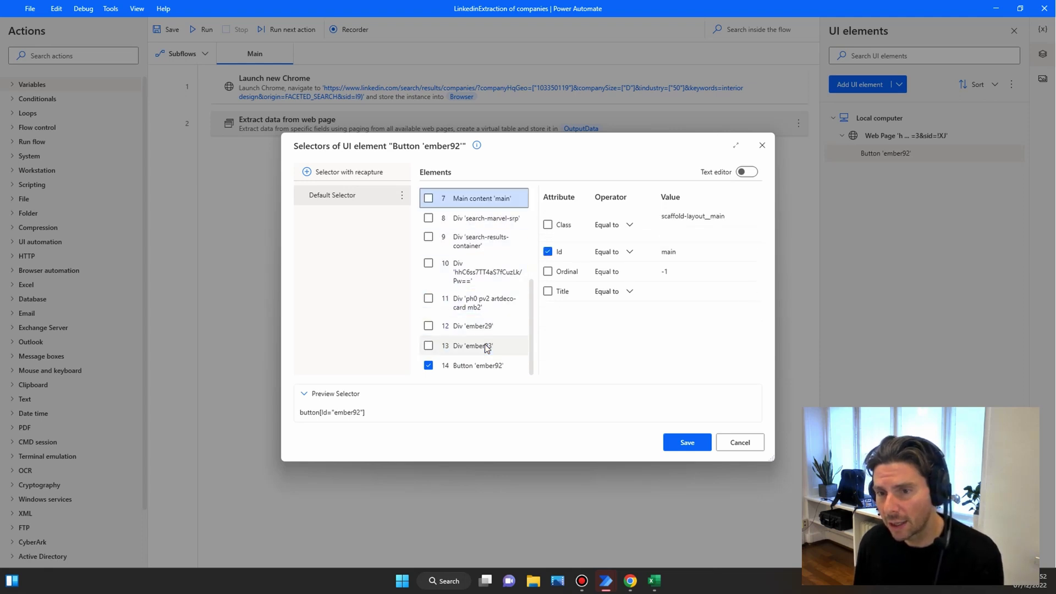
pyautogui.press('Up')
pyautogui.press('Down')
pyautogui.press('Down')
pyautogui.press('Down')
pyautogui.press('Down')
pyautogui.press('Down')
pyautogui.press('Down')
pyautogui.press('Down')
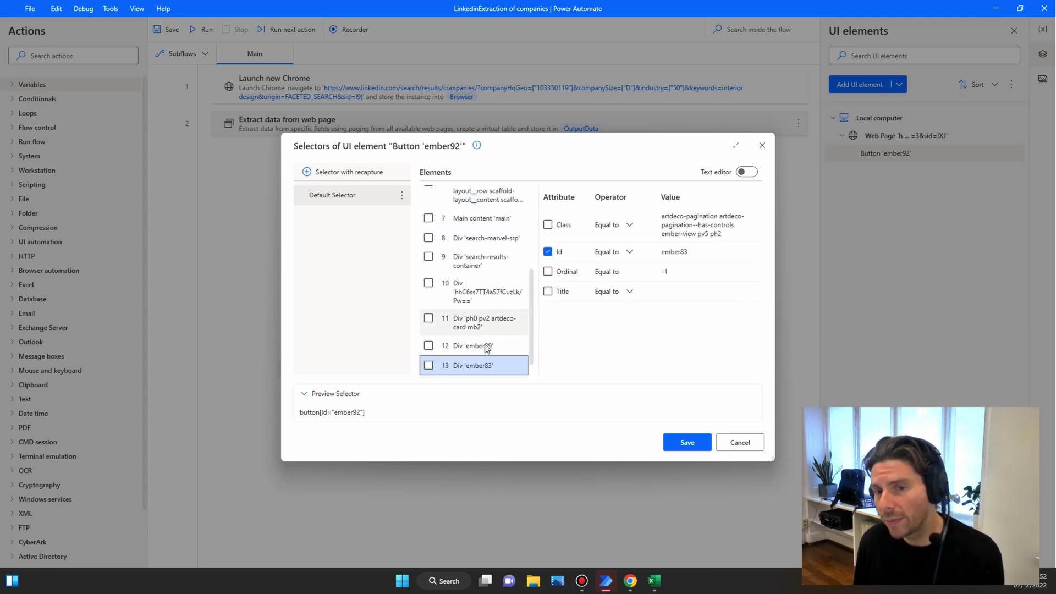
pyautogui.press('Down')
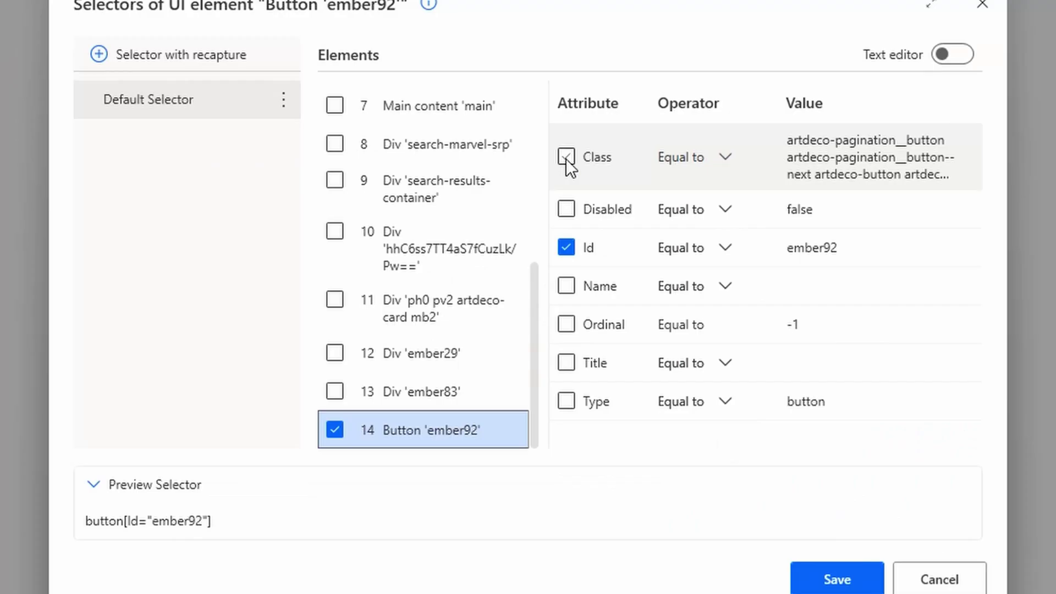
# - Base the Next button's selector on its Class attribute instead of its Id
pyautogui.click(568, 246)
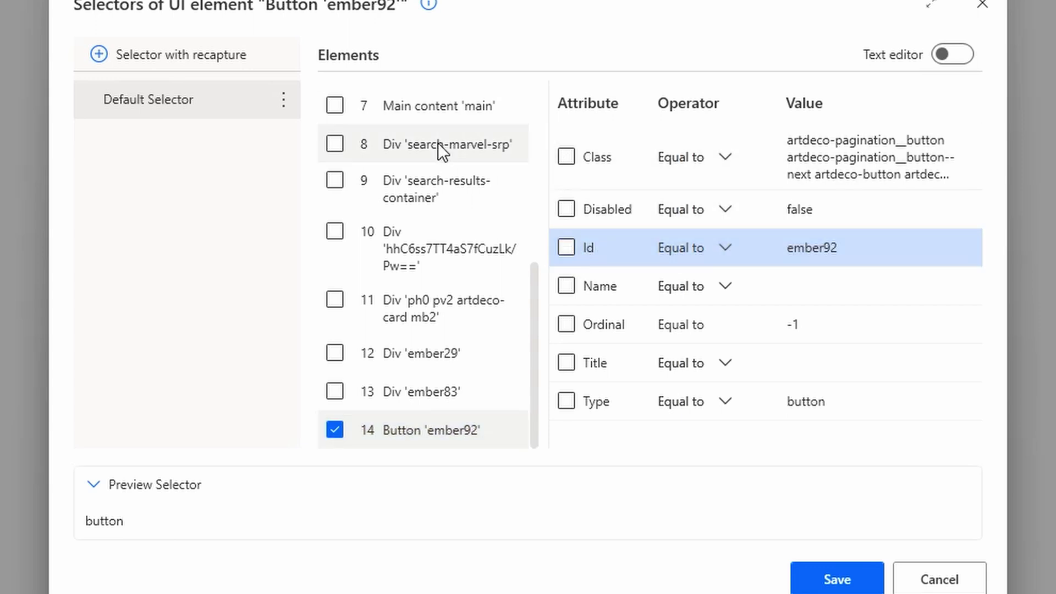
pyautogui.click(474, 430)
pyautogui.click(565, 158)
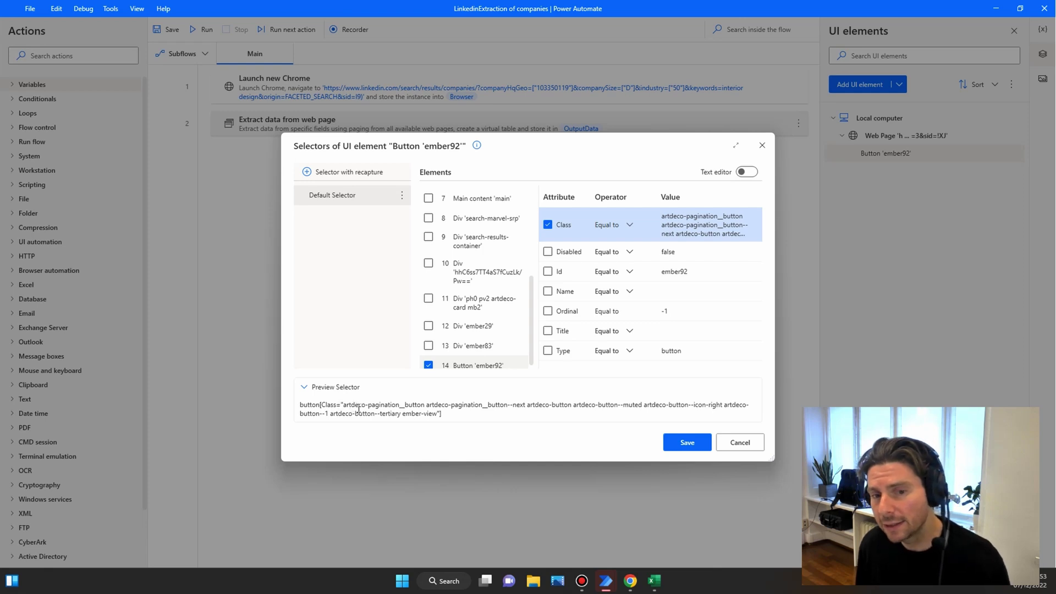
# - Copy the full class-based selector text from the preview and save the UI element's selector
pyautogui.moveTo(438, 413); pyautogui.dragTo(373, 407)
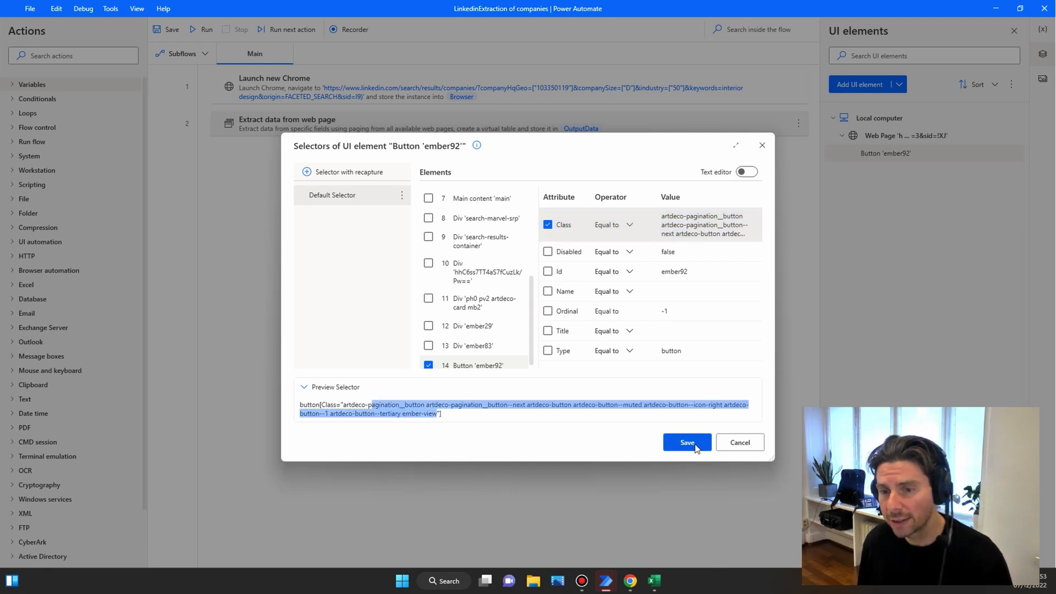
pyautogui.click(511, 414)
pyautogui.moveTo(474, 415); pyautogui.dragTo(223, 399)
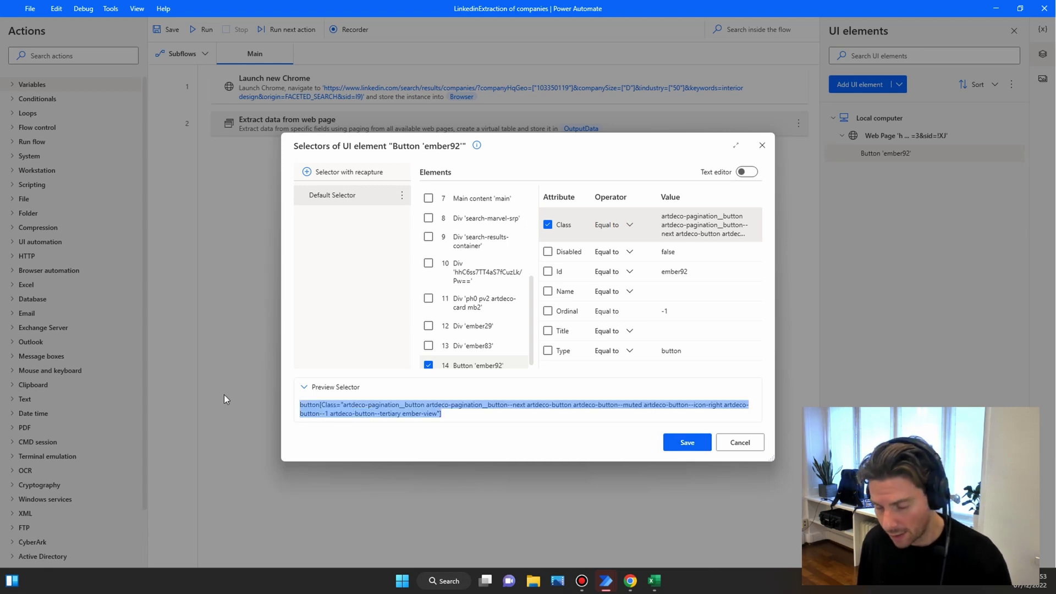
pyautogui.click(685, 444)
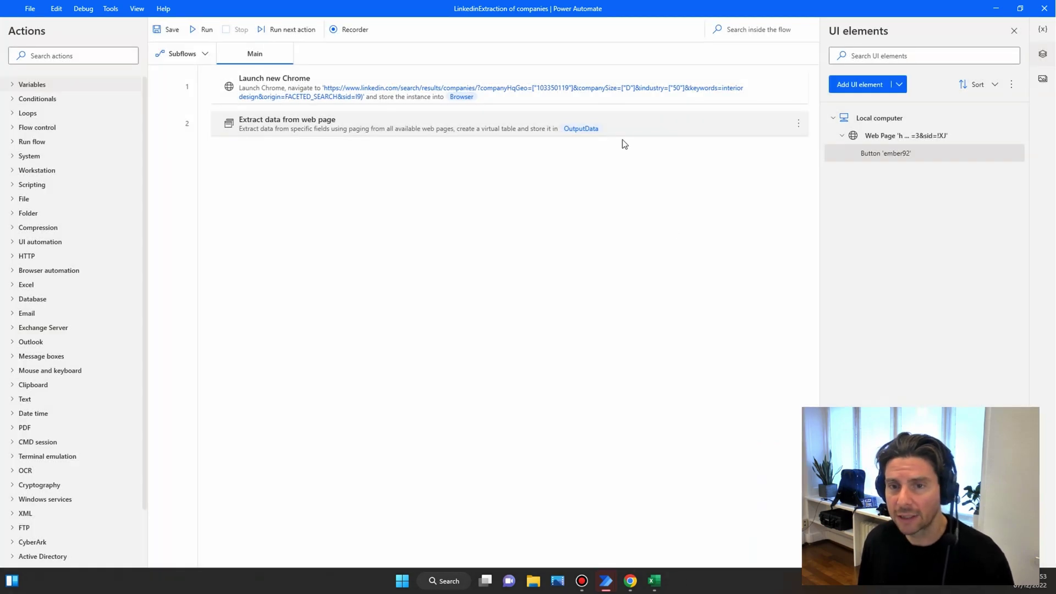
# - Replace the next-page CSS selector in the web extraction's advanced settings with the copied class-based button selector and finish the live web helper
pyautogui.doubleClick(399, 124)
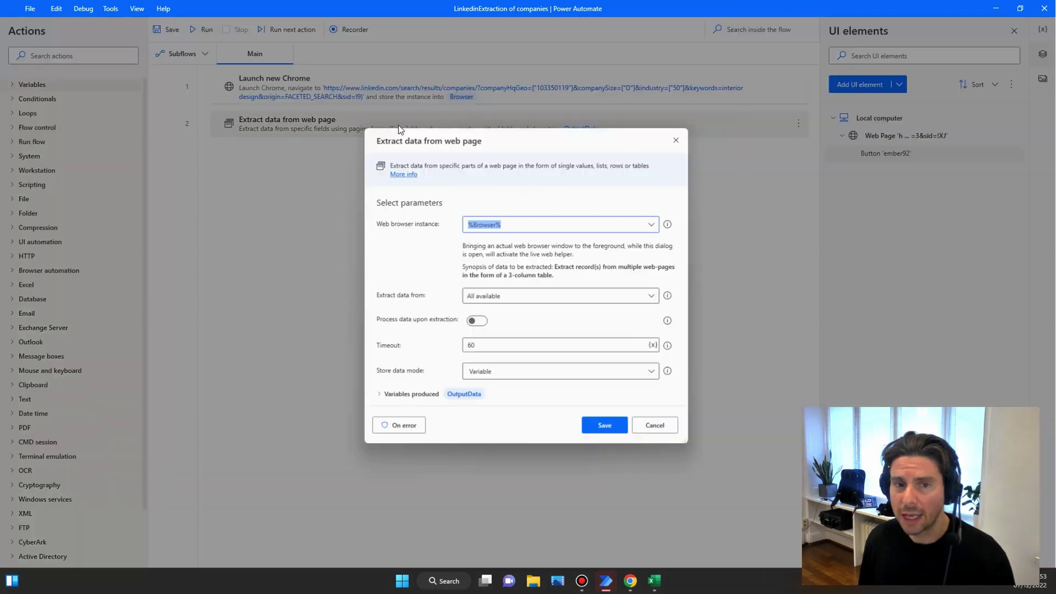
pyautogui.hotkey('alt', 'Tab')
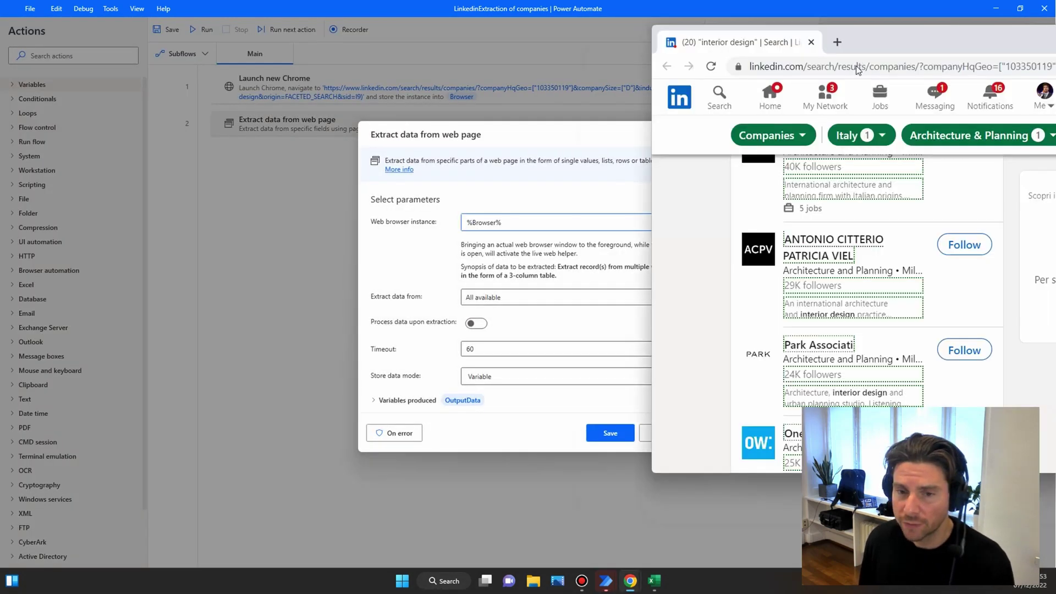
pyautogui.scroll(-10, 420, 301)
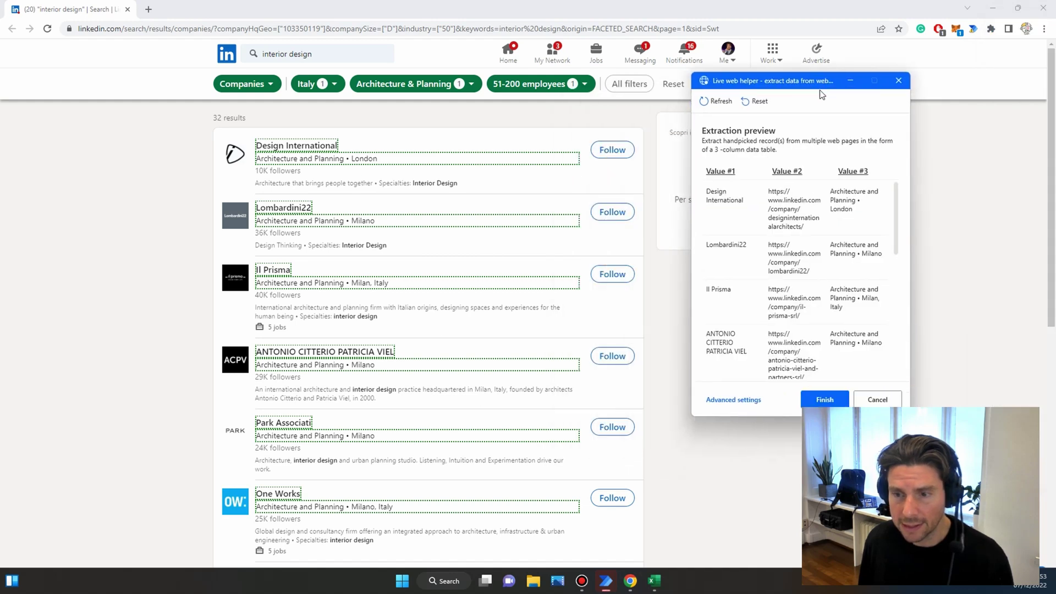
pyautogui.click(742, 399)
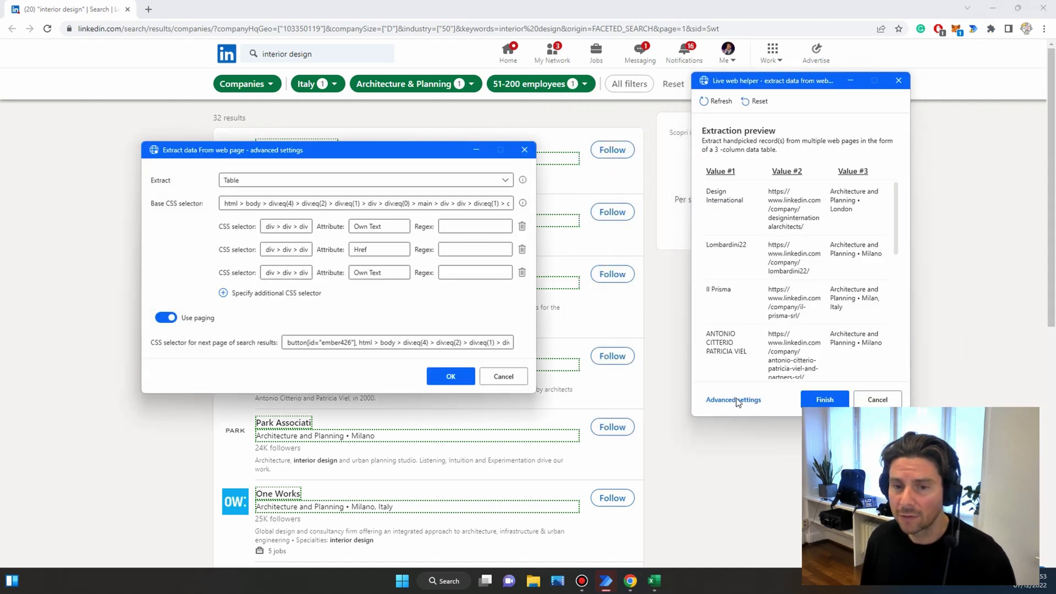
pyautogui.hotkey('ctrl', 'a')
pyautogui.hotkey('ctrl', 'v')
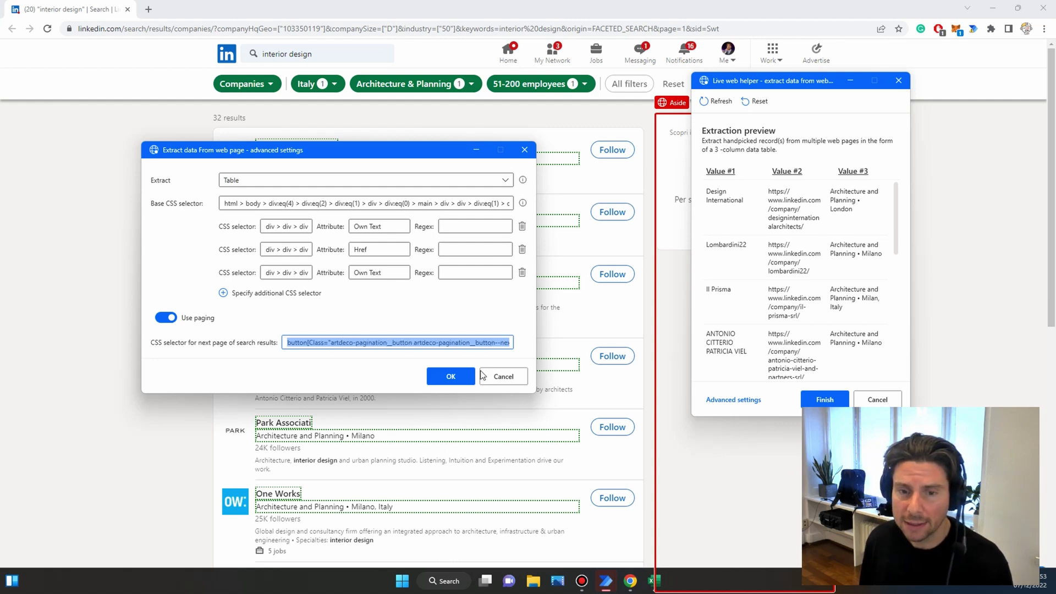
pyautogui.click(451, 379)
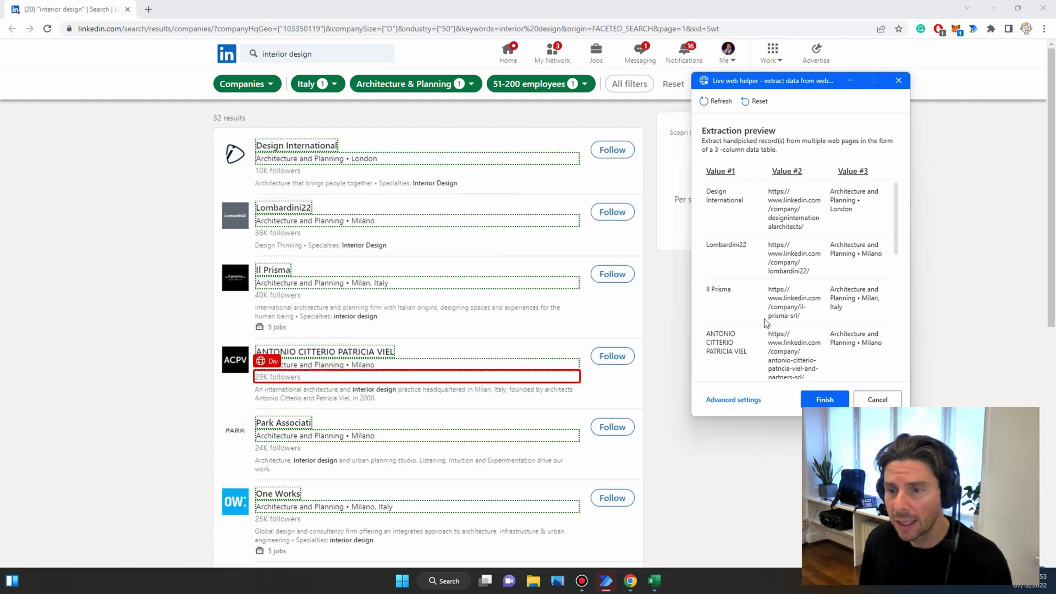
pyautogui.click(824, 399)
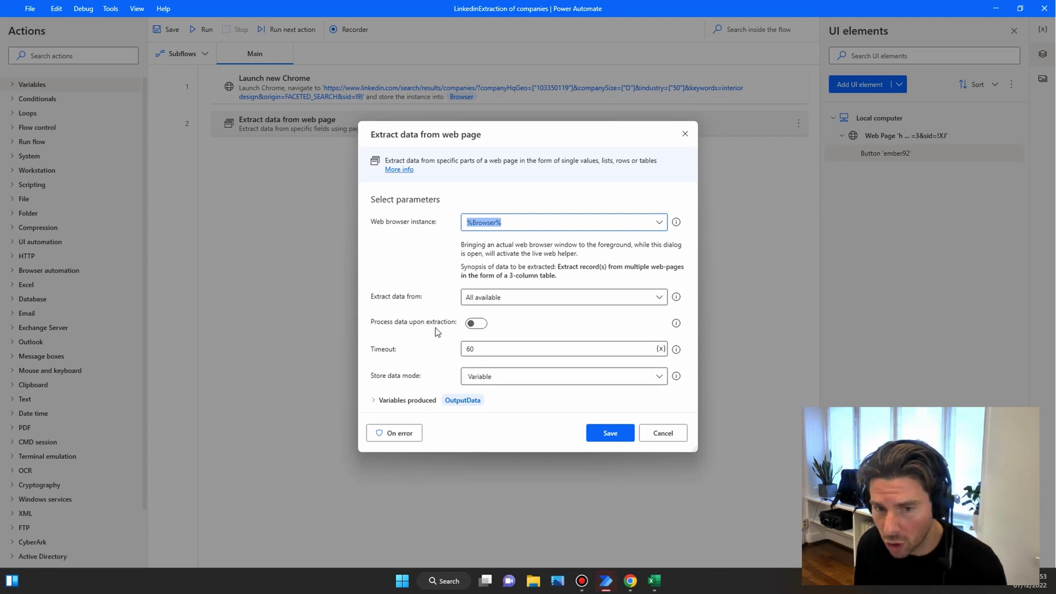
# - Enable processing data upon extraction and store the extracted data in an Excel spreadsheet
pyautogui.click(474, 325)
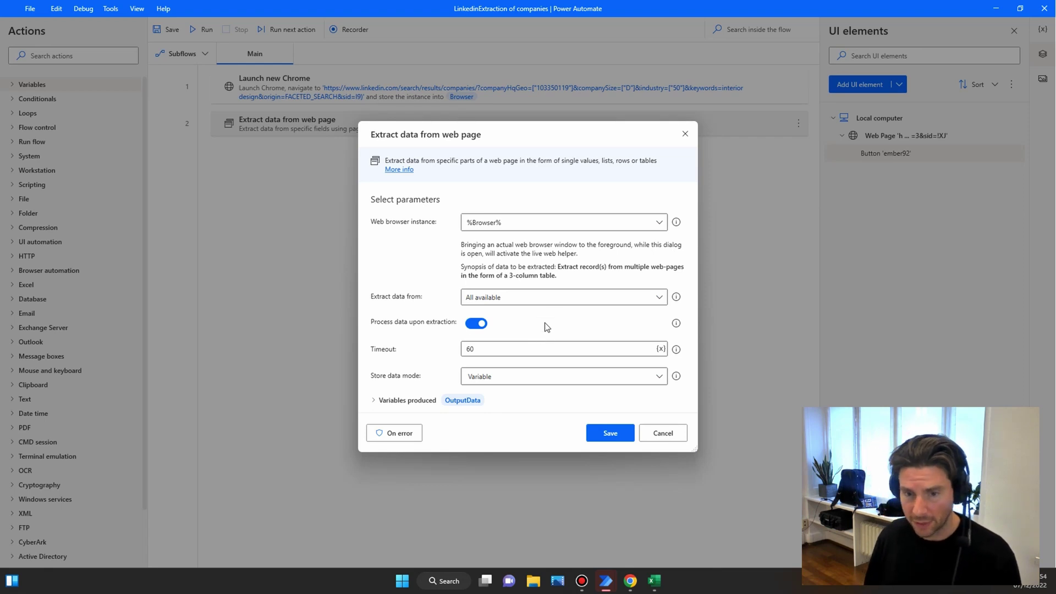
pyautogui.click(530, 379)
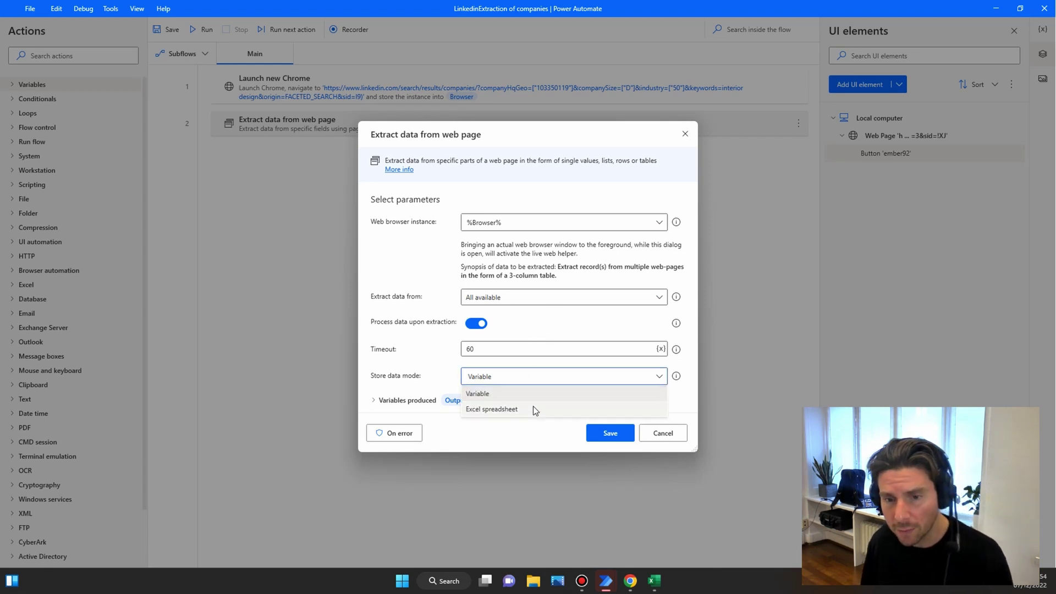
pyautogui.click(494, 409)
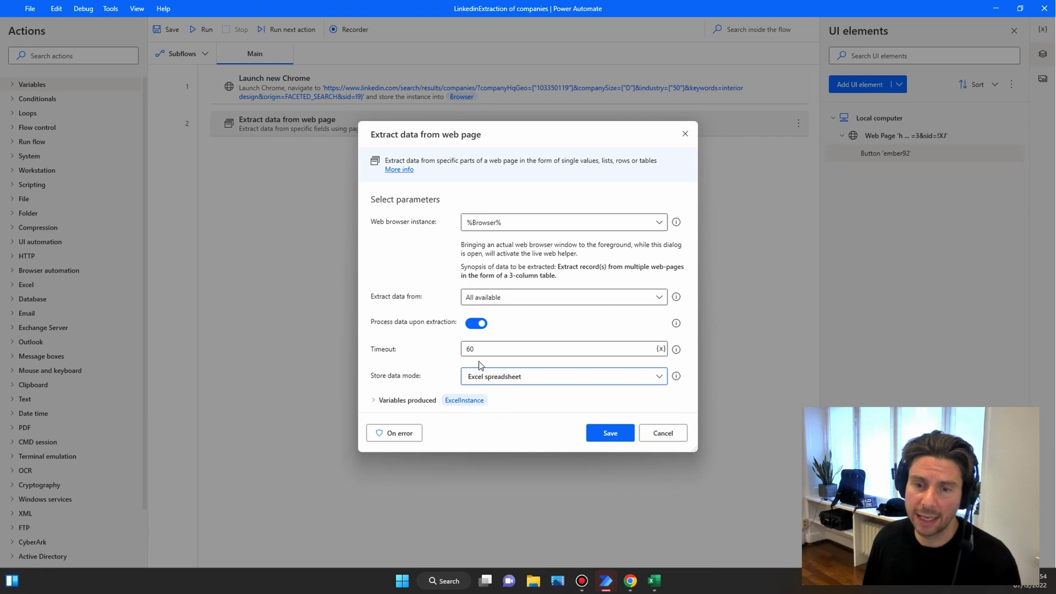
# - Limit the extraction to only the first 4 web pages, checking the page count on LinkedIn, and save the action
pyautogui.click(506, 302)
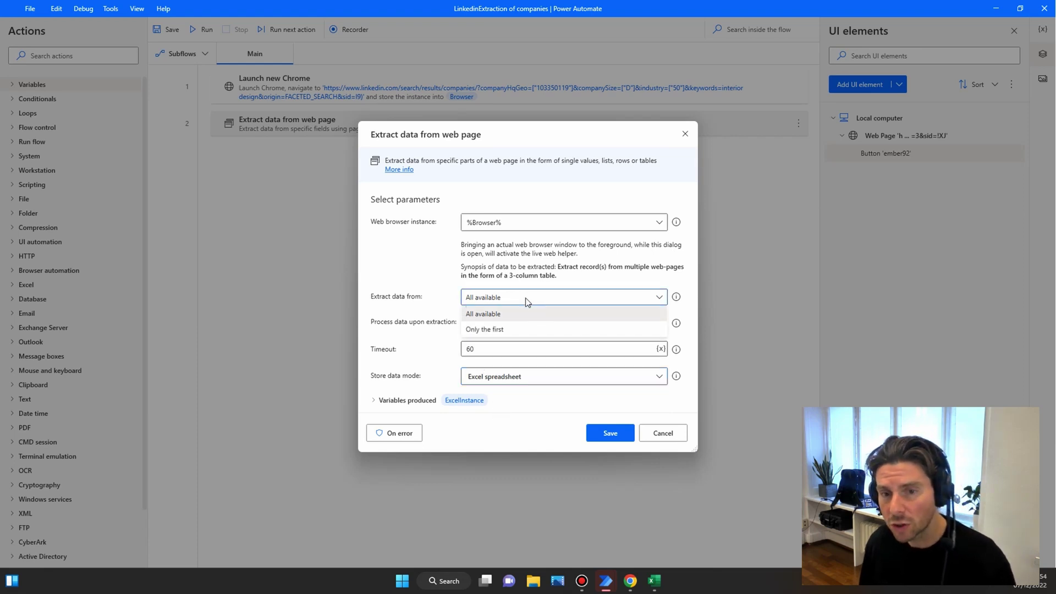
pyautogui.click(503, 330)
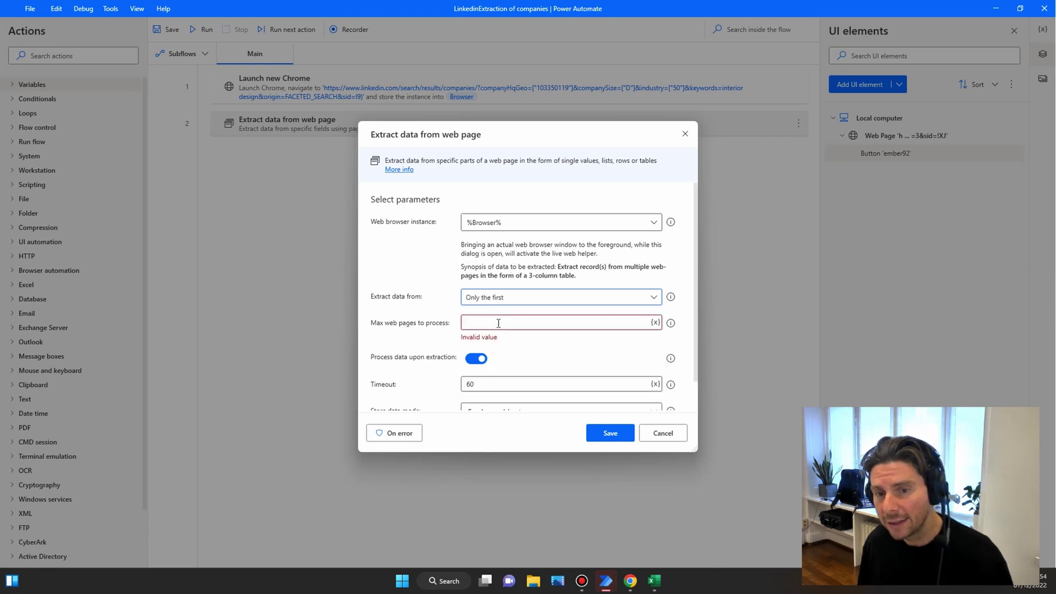
pyautogui.write('1')
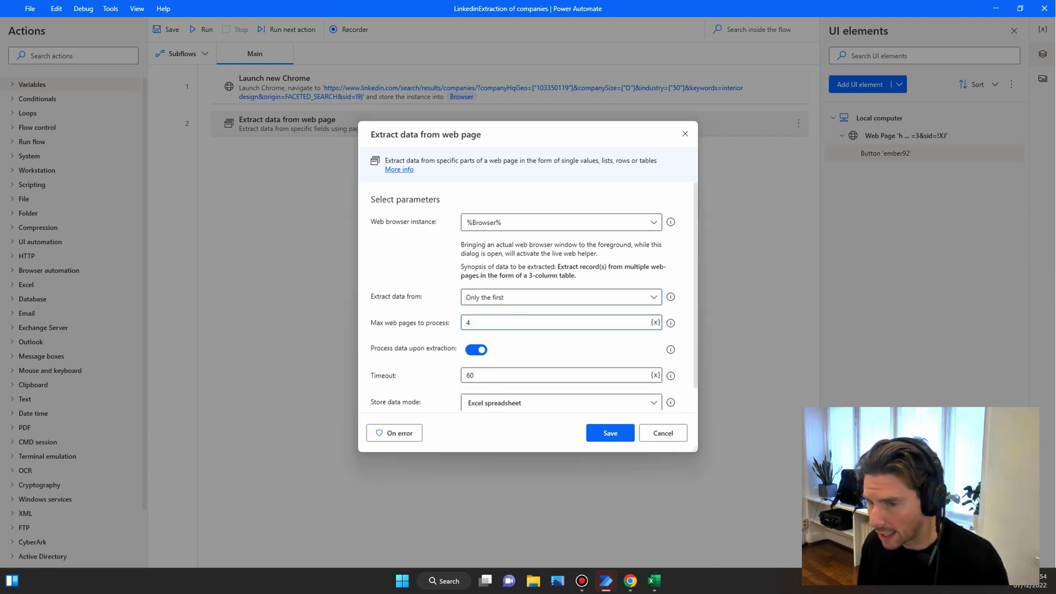
pyautogui.hotkey('alt', 'Tab')
pyautogui.doubleClick(573, 87)
pyautogui.scroll(-15, 422, 431)
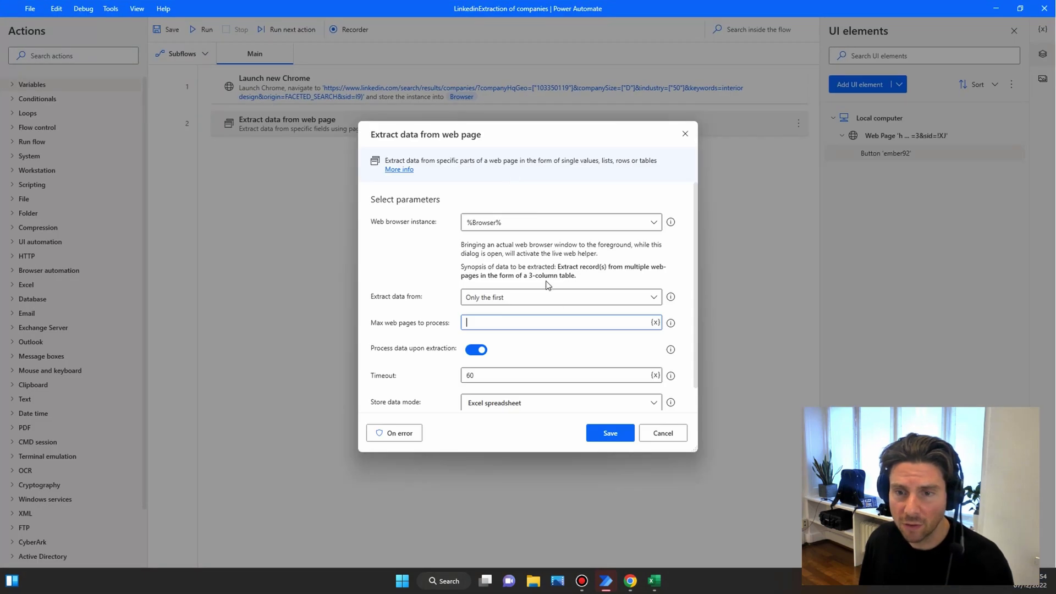
pyautogui.click(483, 323)
pyautogui.write('4')
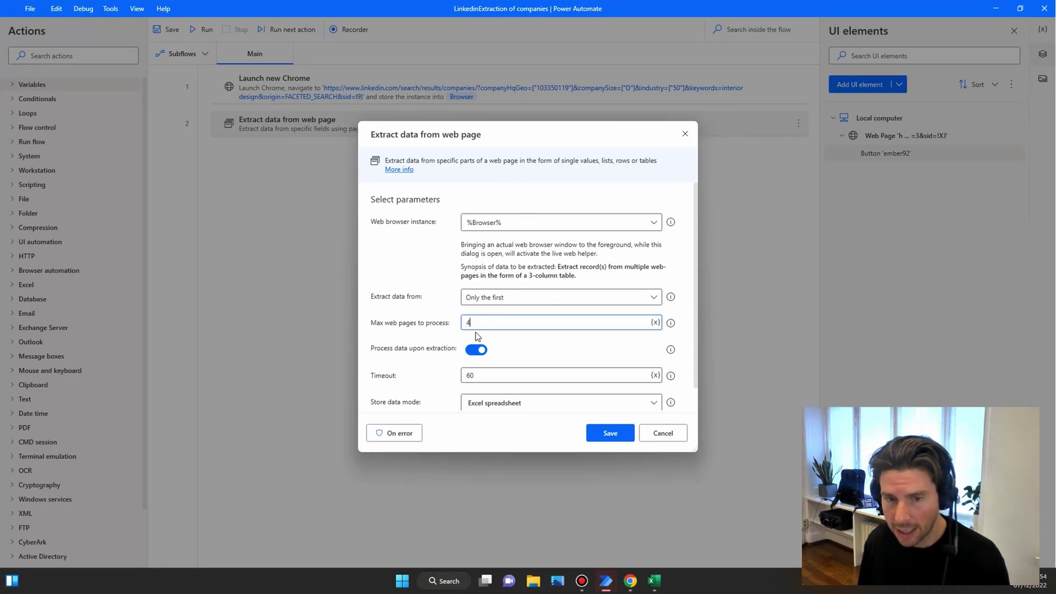
pyautogui.click(617, 434)
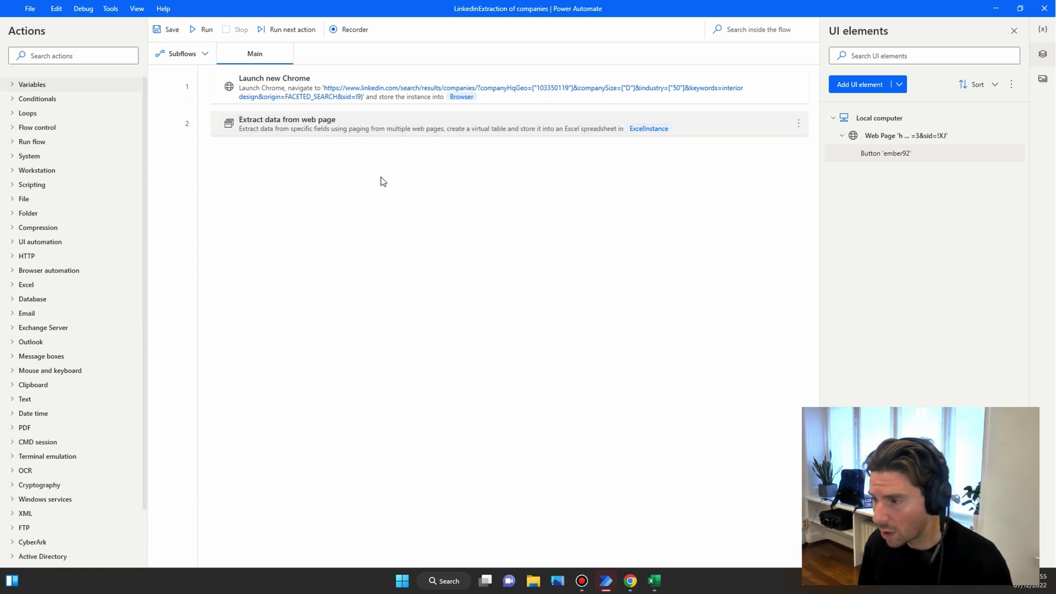
# - Switch to the LinkedIn results in Chrome and zoom the page out until all results and the pagination fit on screen
pyautogui.hotkey('alt', 'Tab')
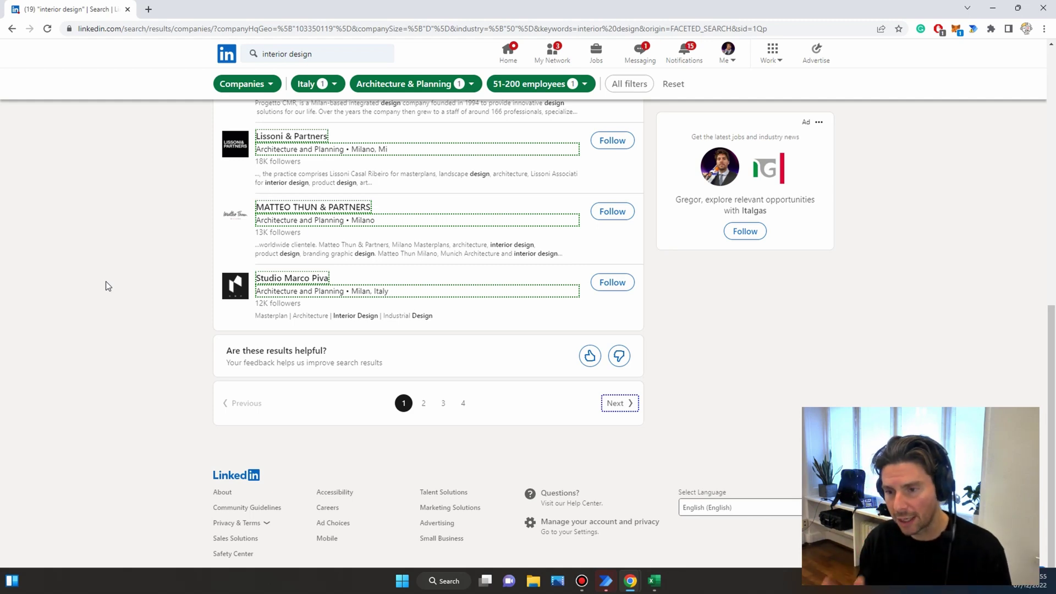
pyautogui.scroll(12, 105, 286)
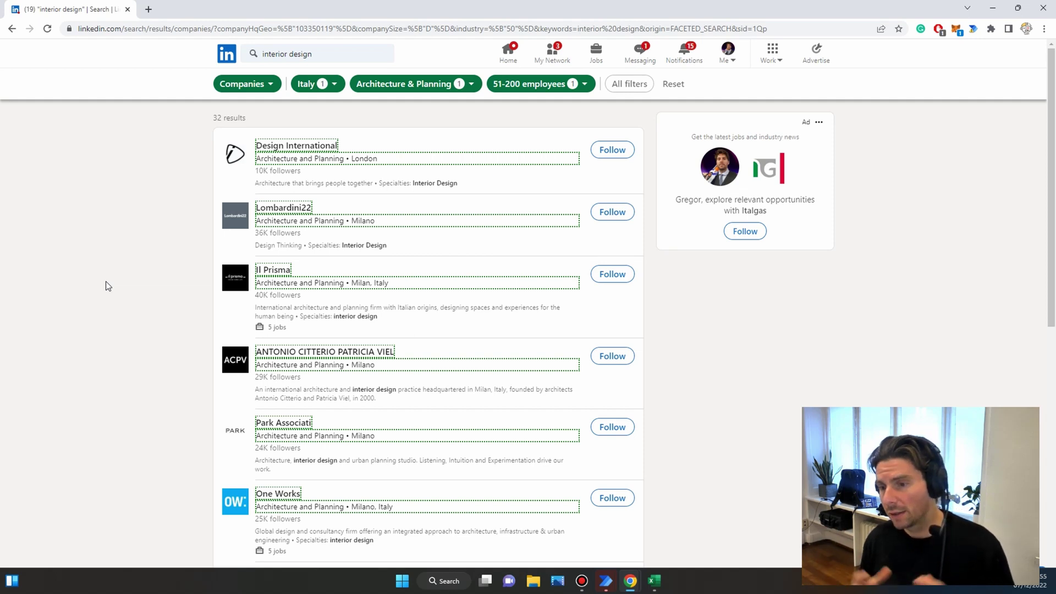
pyautogui.scroll(-12, 107, 282)
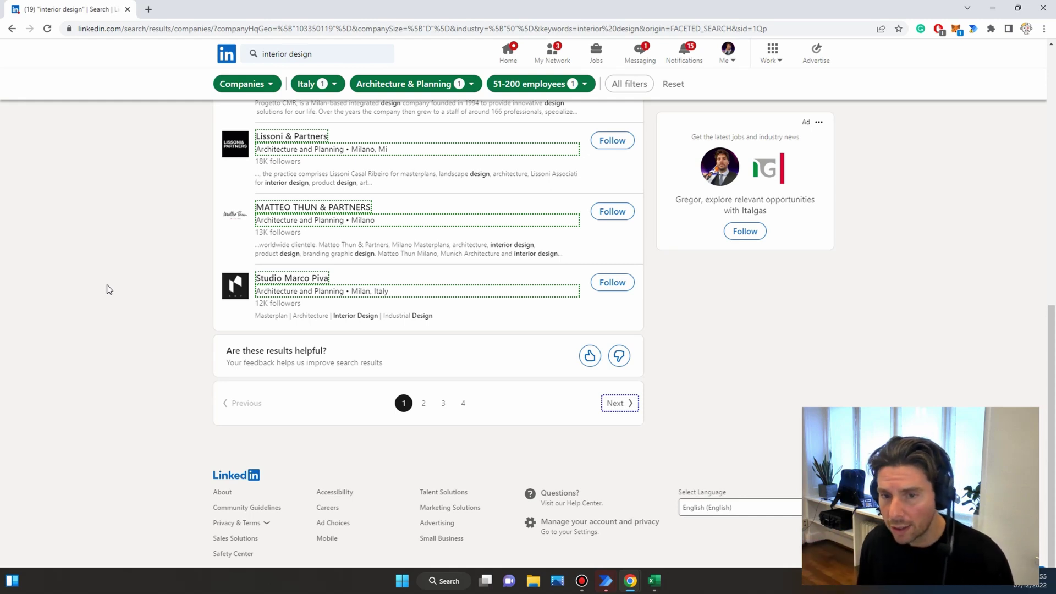
pyautogui.scroll(12, 107, 285)
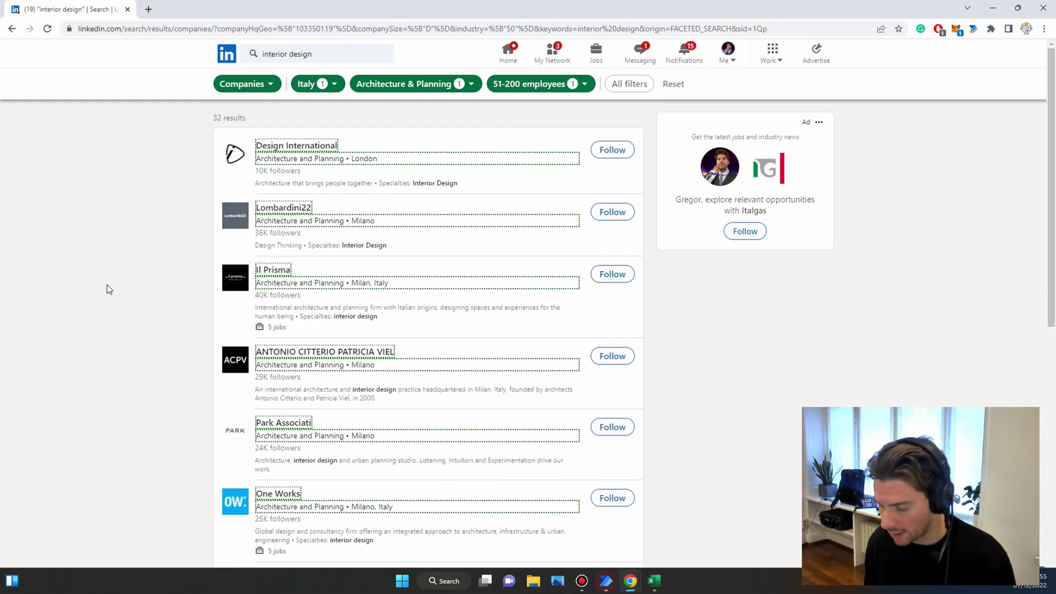
pyautogui.hotkey('ctrl', '-')
pyautogui.hotkey('ctrl', '-')
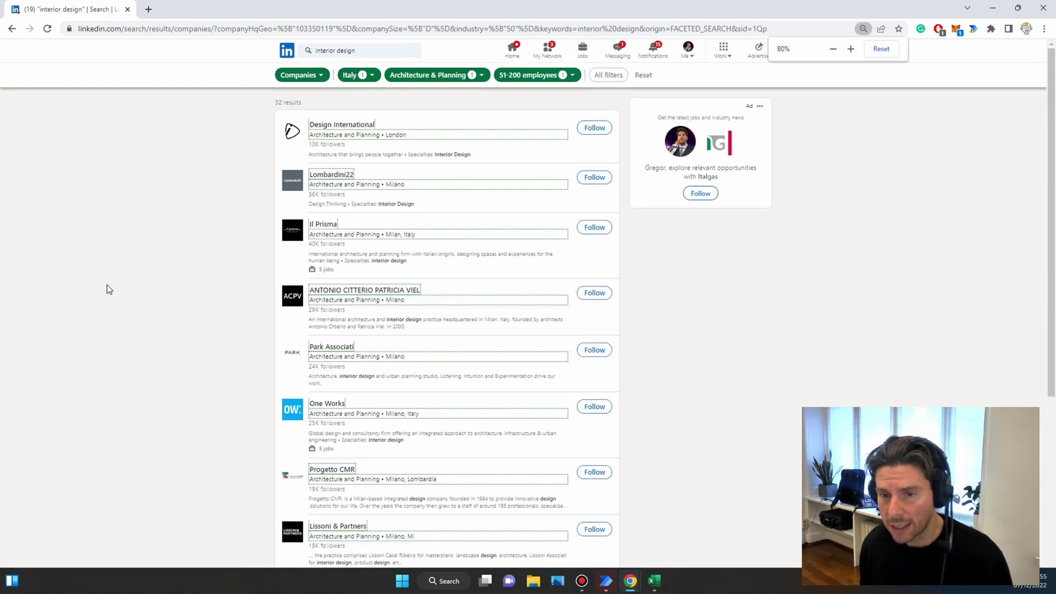
pyautogui.hotkey('ctrl', '-')
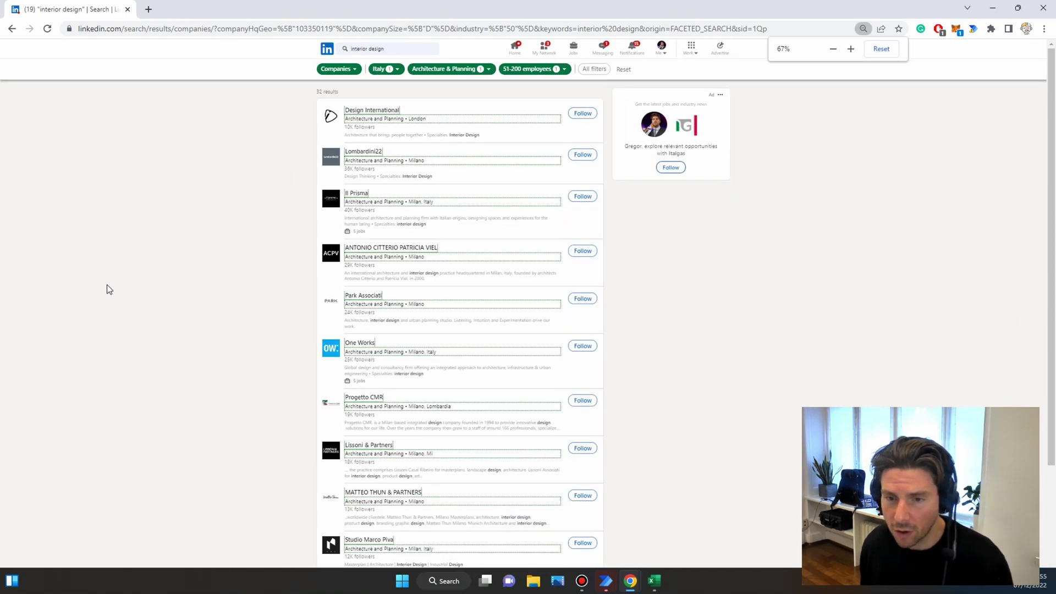
pyautogui.hotkey('ctrl', '-')
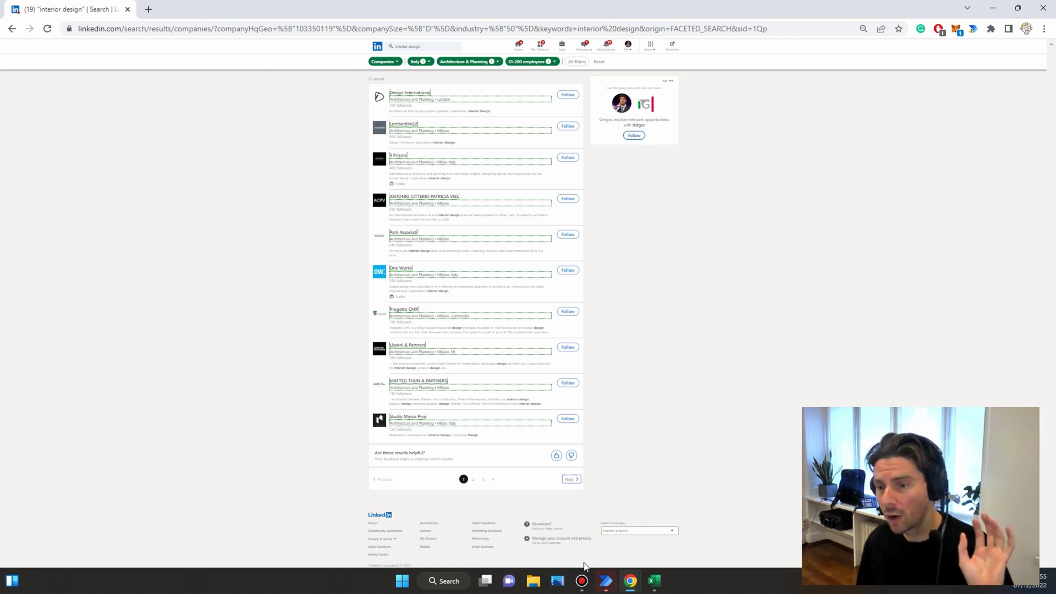
# - Switch to the LinkedinExtraction of companies flow in Power Automate and run it
pyautogui.moveTo(605, 580)
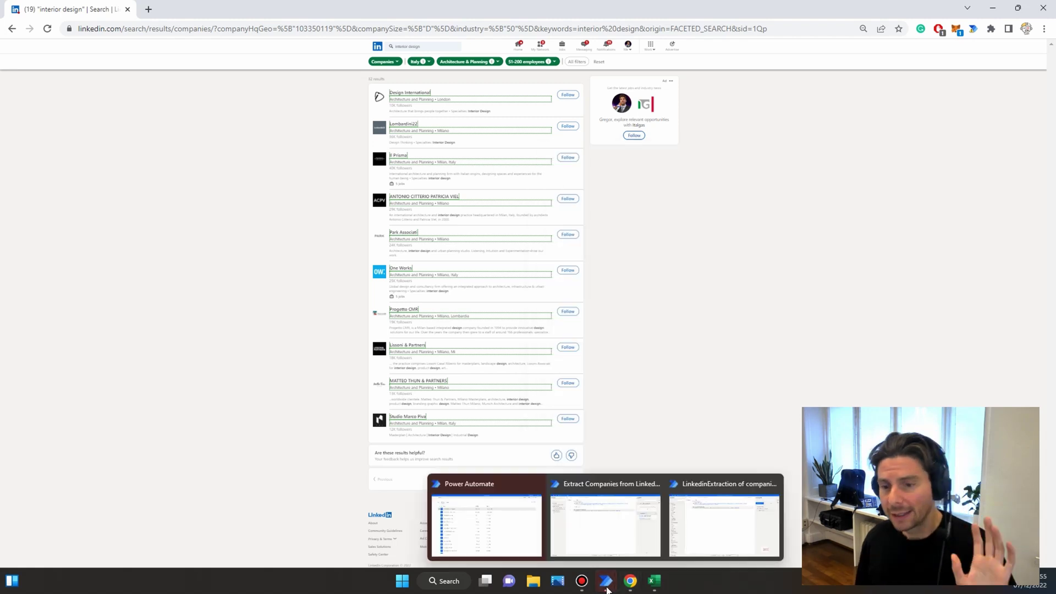
pyautogui.click(738, 522)
pyautogui.click(199, 30)
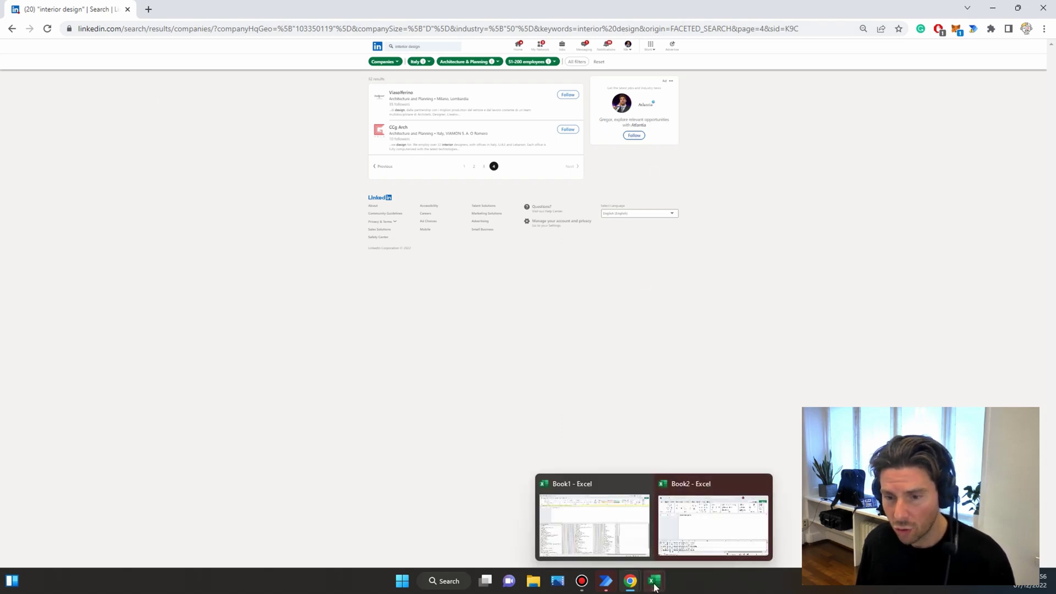
# - Switch to the extracted Book2 workbook in Excel, maximize it and autofit columns A and B
pyautogui.moveTo(606, 580)
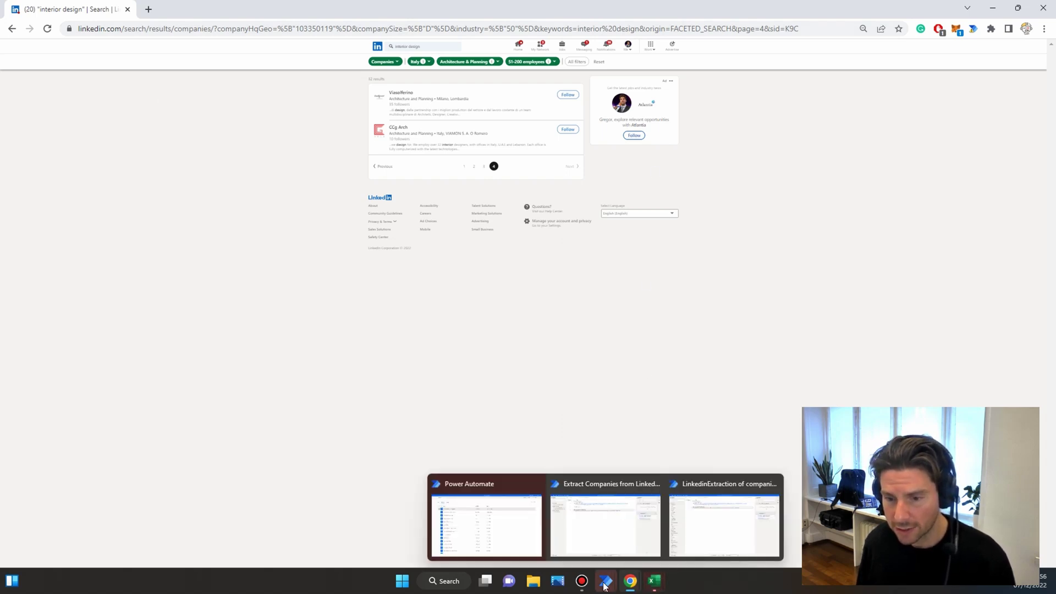
pyautogui.click(731, 529)
pyautogui.moveTo(662, 581)
pyautogui.click(701, 529)
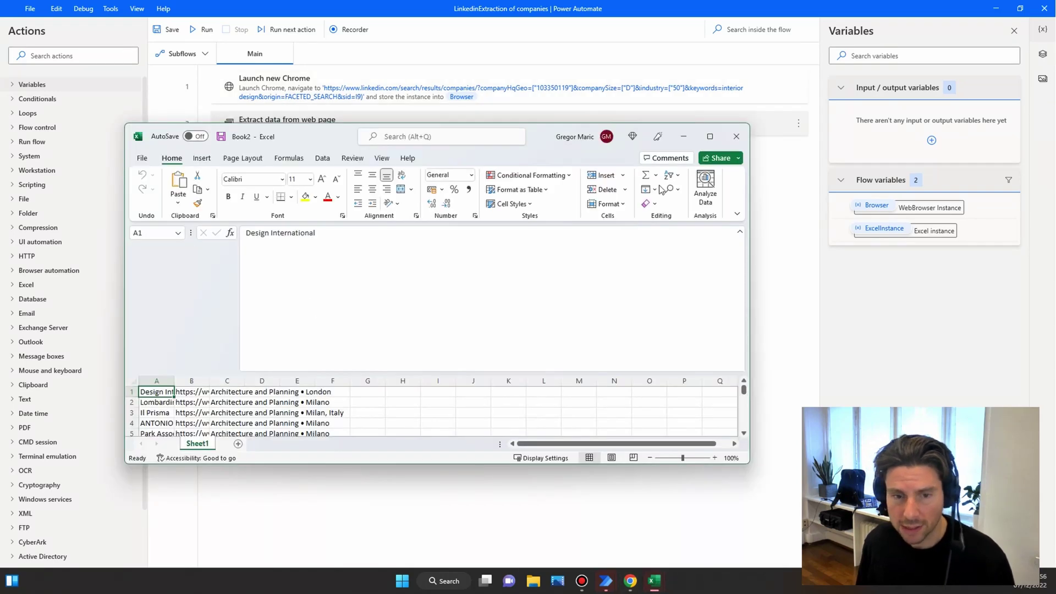
pyautogui.click(722, 132)
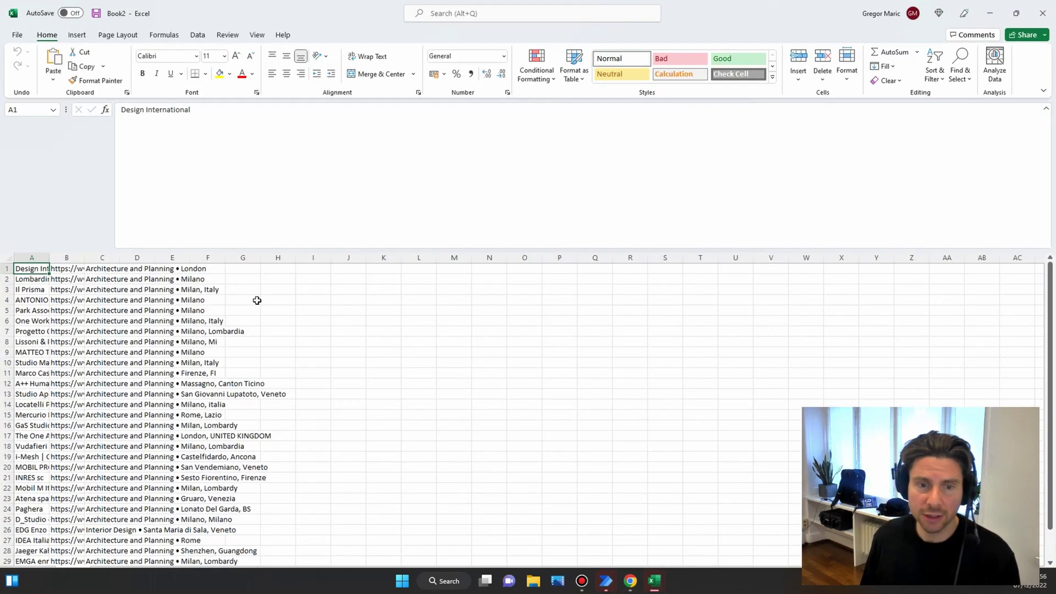
pyautogui.doubleClick(49, 273)
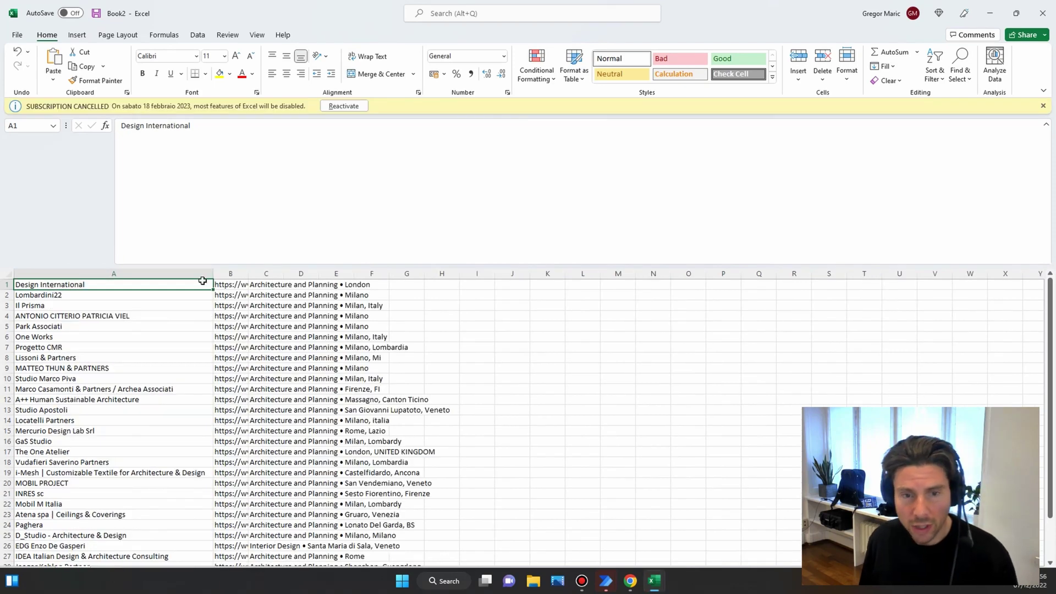
pyautogui.doubleClick(248, 273)
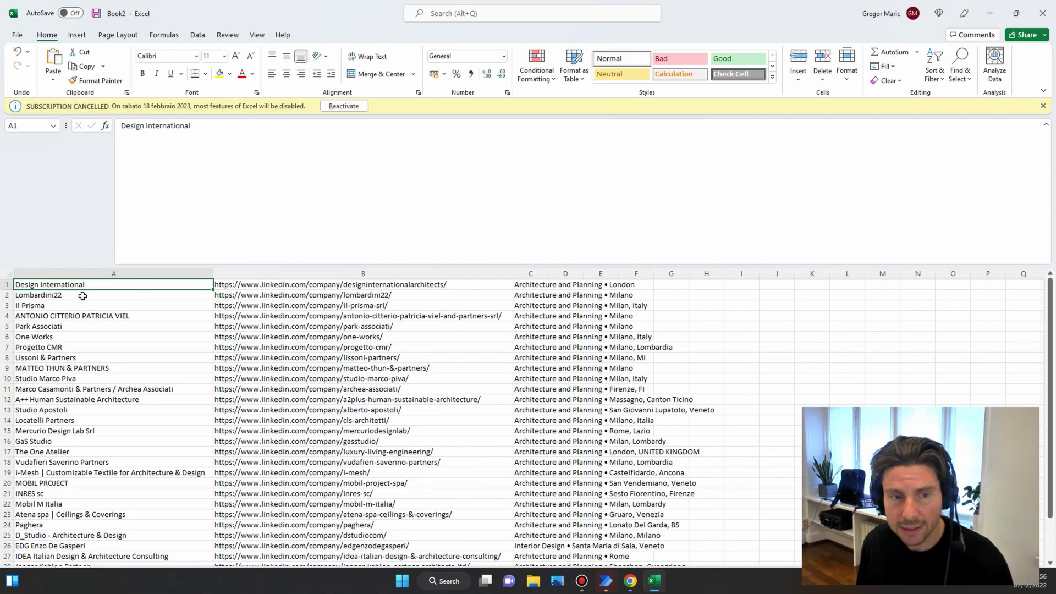
# - Check the company link and description columns in the extracted workbook, and minimize Excel to return to the Power Automate flow
pyautogui.click(311, 283)
pyautogui.click(560, 286)
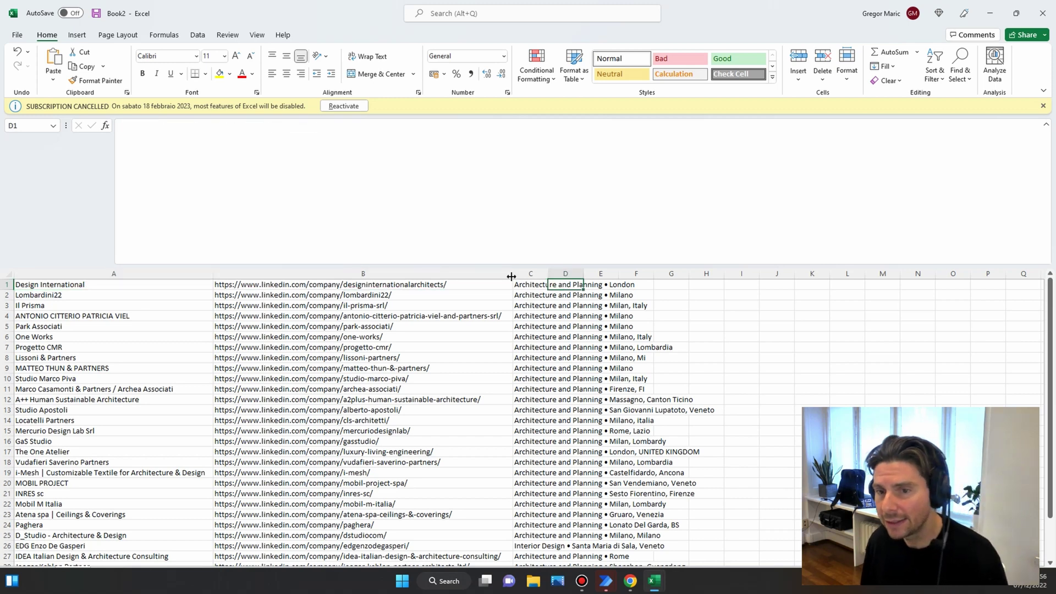
pyautogui.click(989, 13)
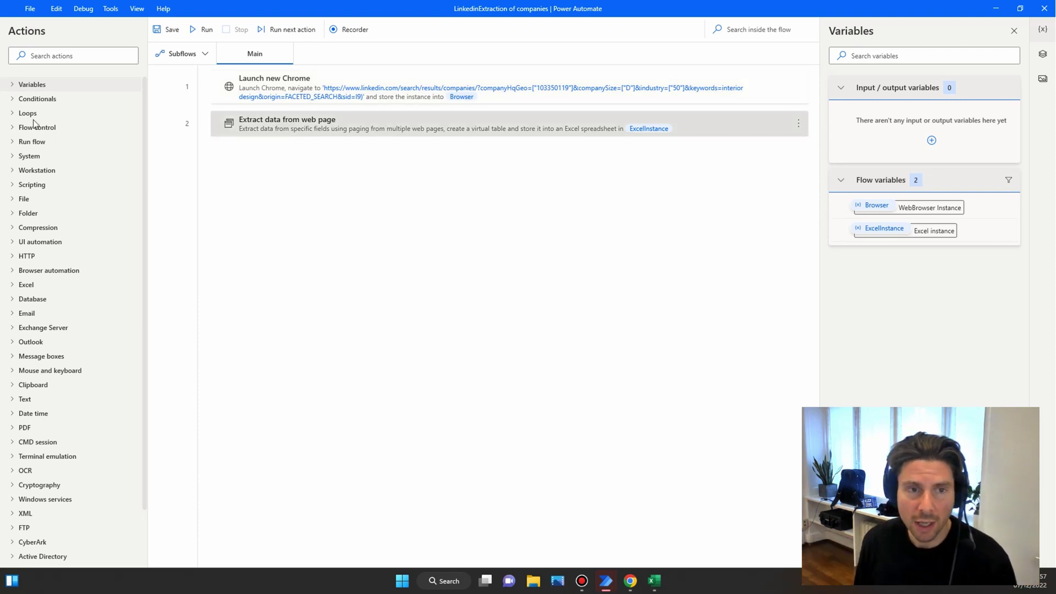
# - Find the Display input dialog action by searching for "dial" and insert it as the flow's first action, above Launch new Chrome
pyautogui.click(54, 57)
pyautogui.write('dial')
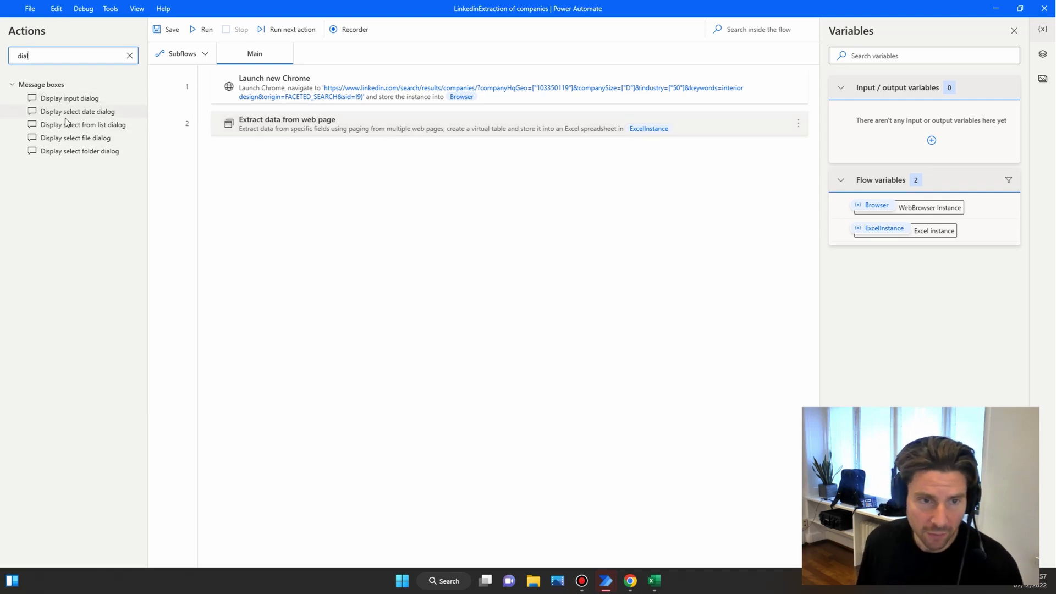
pyautogui.write('l')
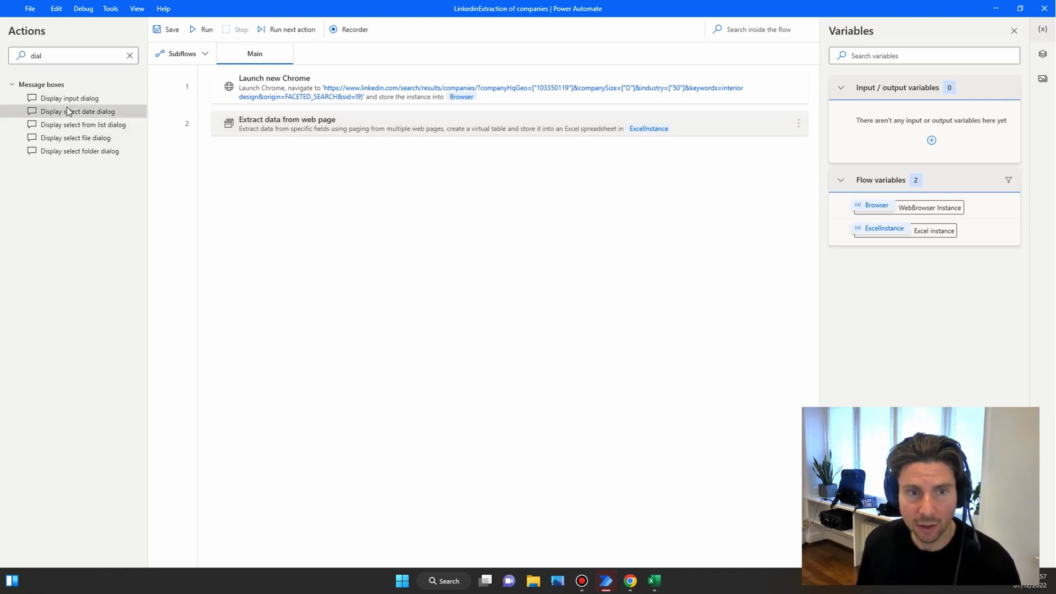
pyautogui.moveTo(66, 99); pyautogui.dragTo(292, 80)
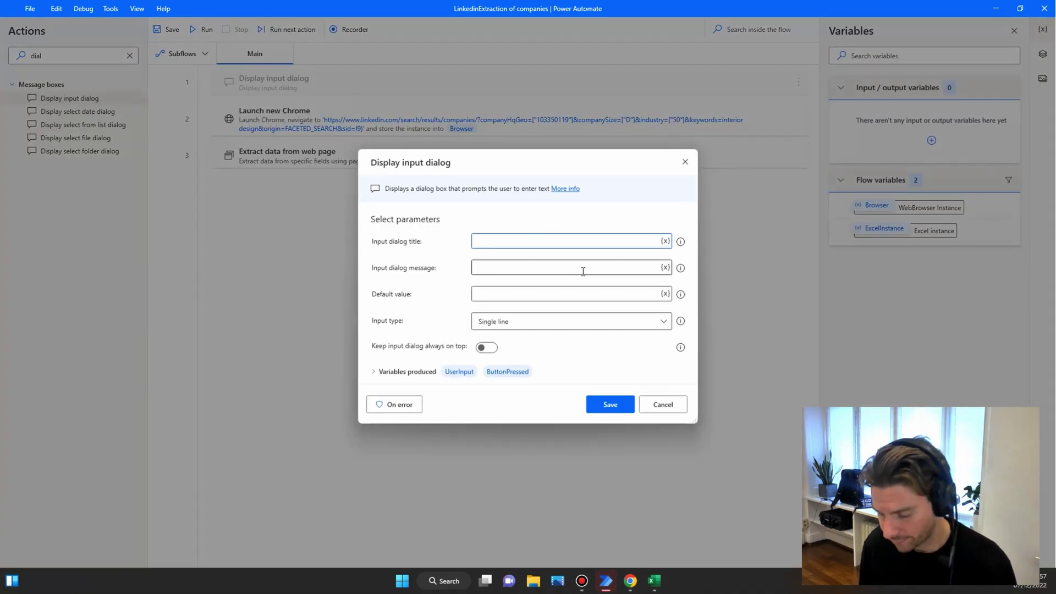
# - Title the input dialog "Test", with message "Insert The company to search" and default value "Consulting companies", and save the action
pyautogui.write('Test')
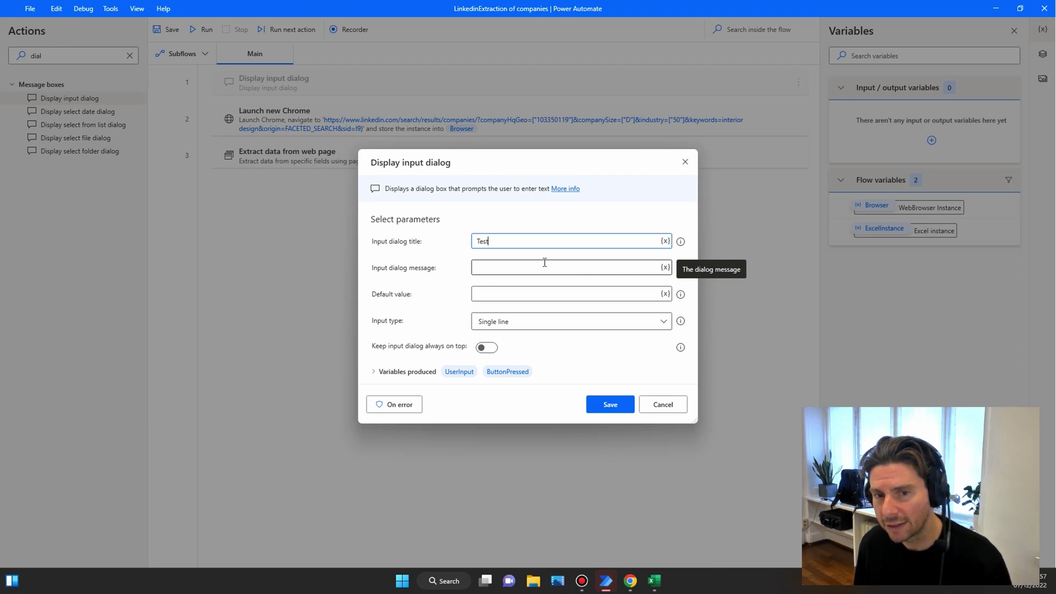
pyautogui.click(503, 267)
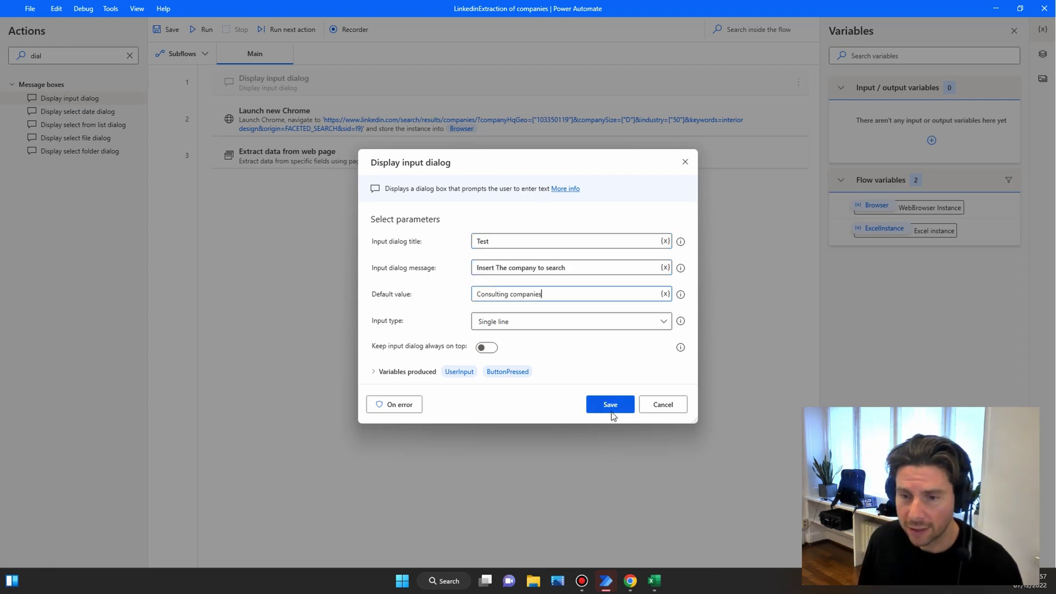
pyautogui.click(611, 407)
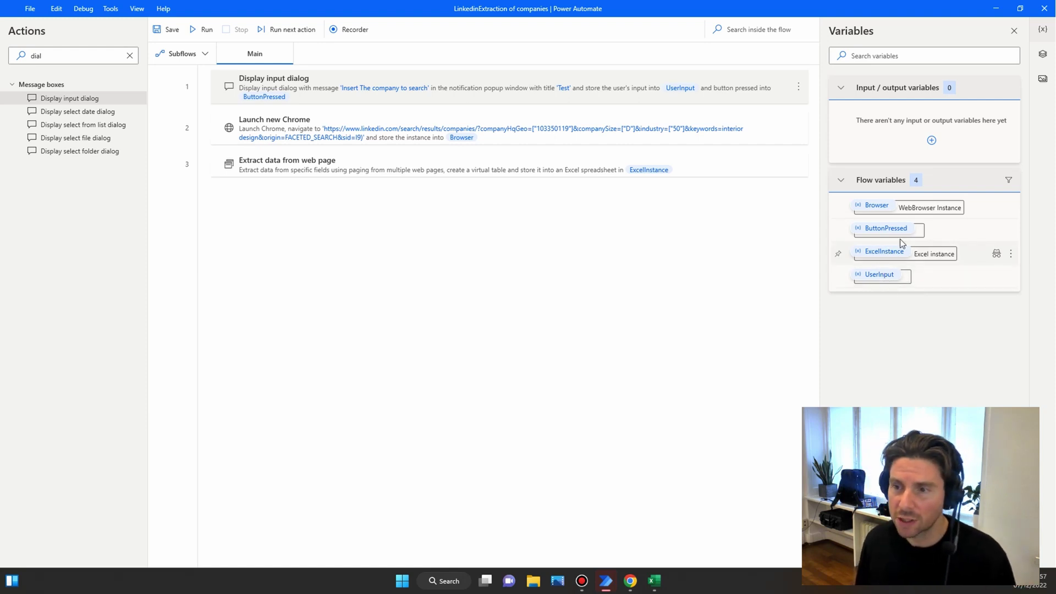
# - In the Launch new Chrome action, replace the "interior design" keyword in the initial URL with the UserInput variable and save
pyautogui.click(311, 132)
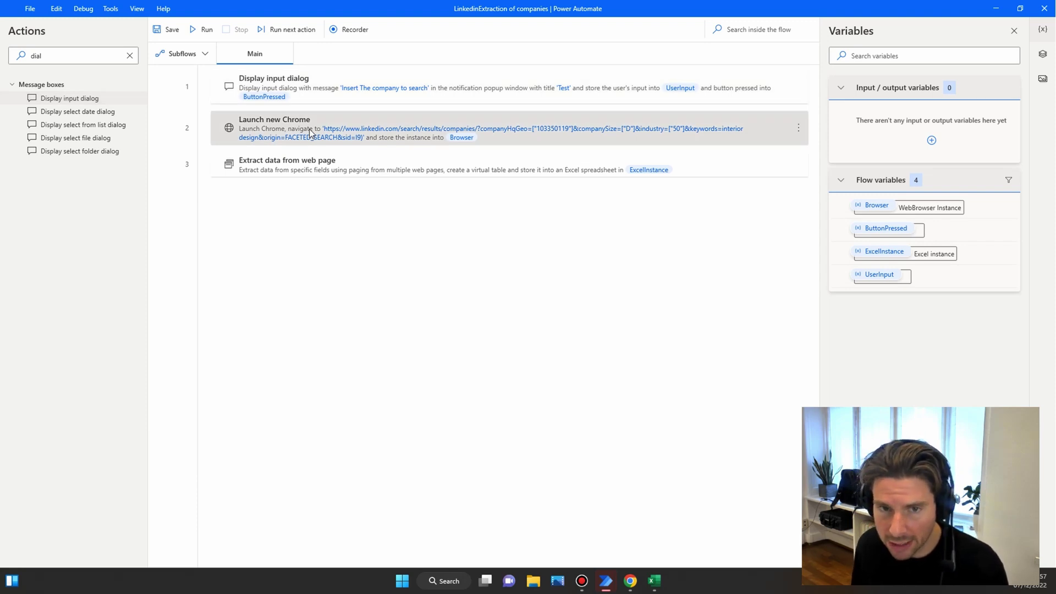
pyautogui.doubleClick(310, 132)
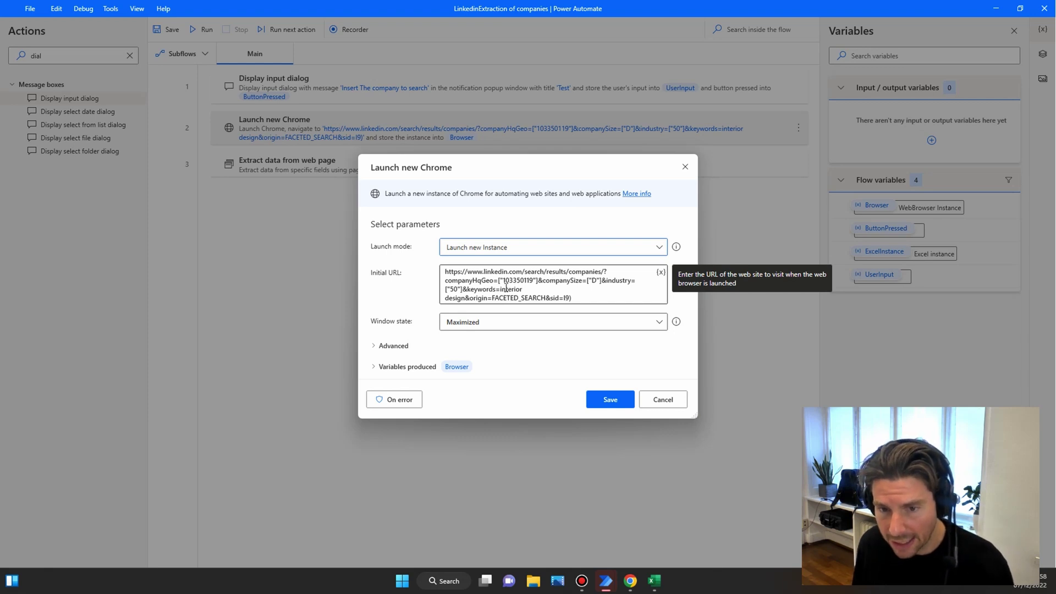
pyautogui.moveTo(501, 290); pyautogui.dragTo(467, 297)
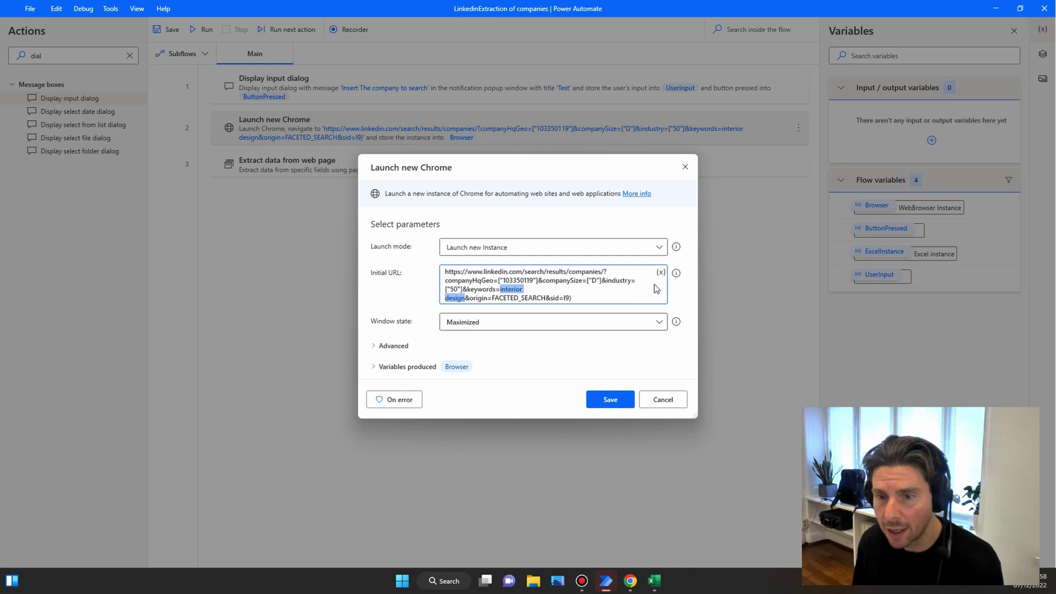
pyautogui.press('Delete')
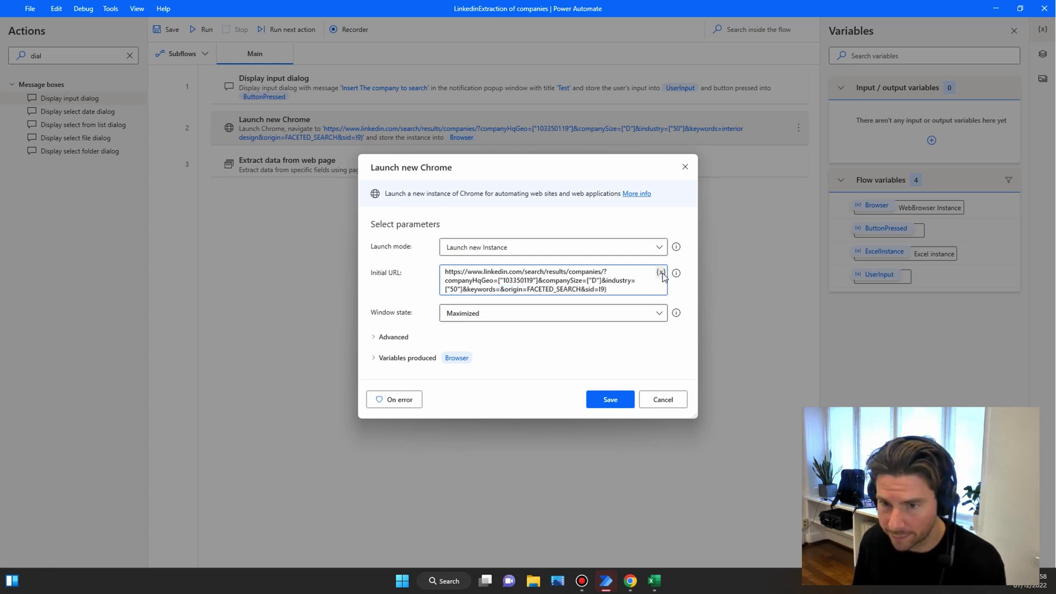
pyautogui.click(661, 272)
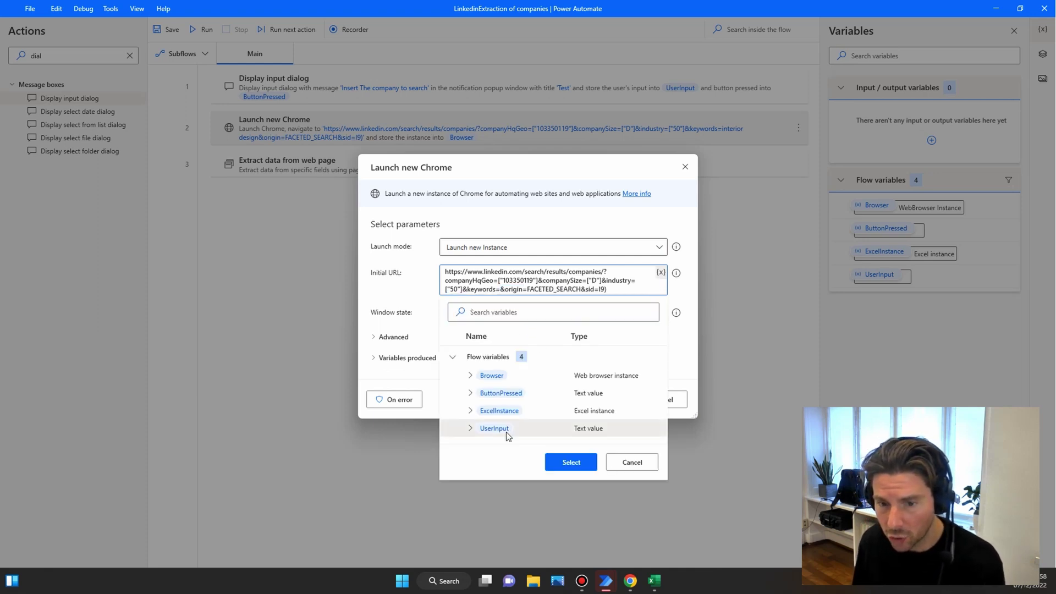
pyautogui.click(581, 465)
pyautogui.click(619, 400)
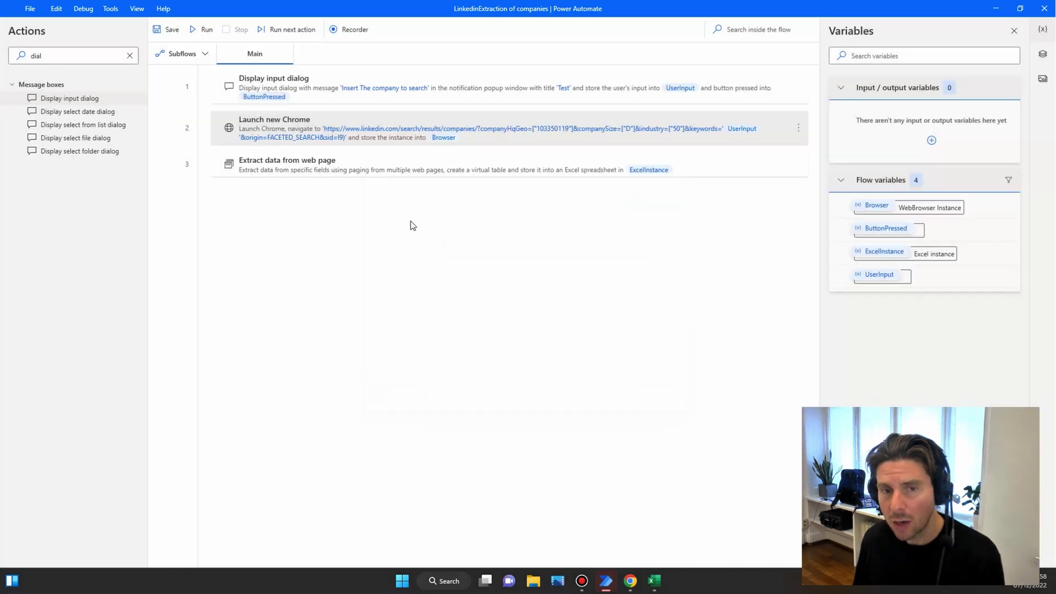
# - Run the flow and submit "car" as the company to search in the input prompt
pyautogui.click(203, 29)
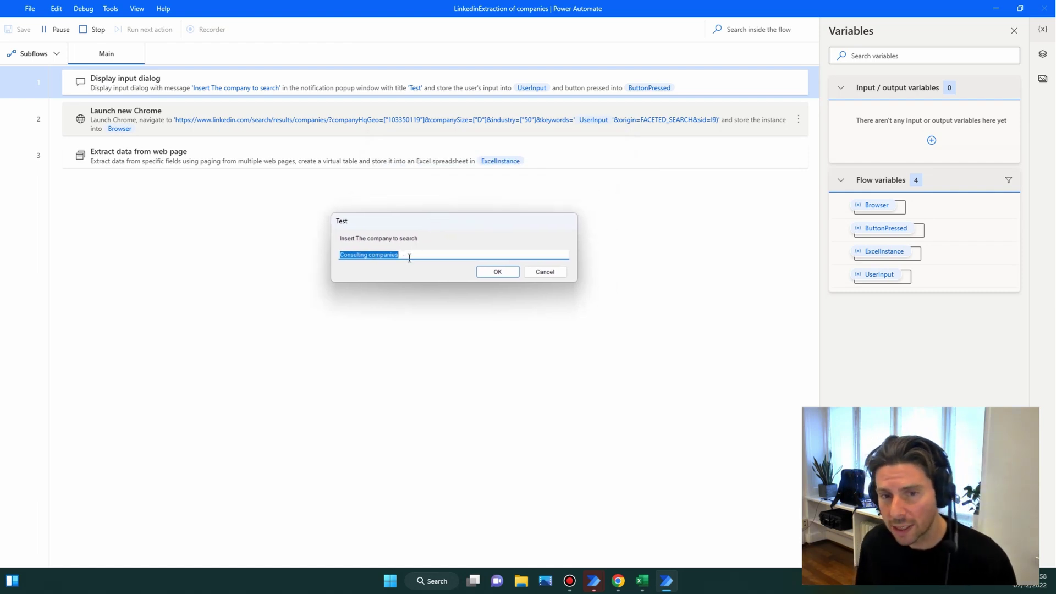
pyautogui.moveTo(435, 252); pyautogui.dragTo(343, 250)
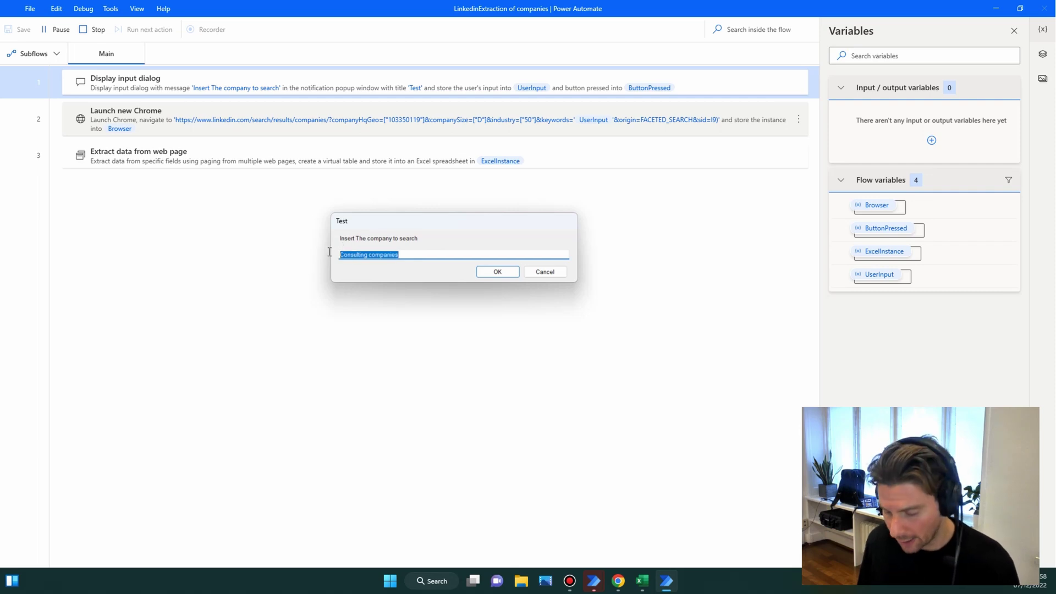
pyautogui.write('car')
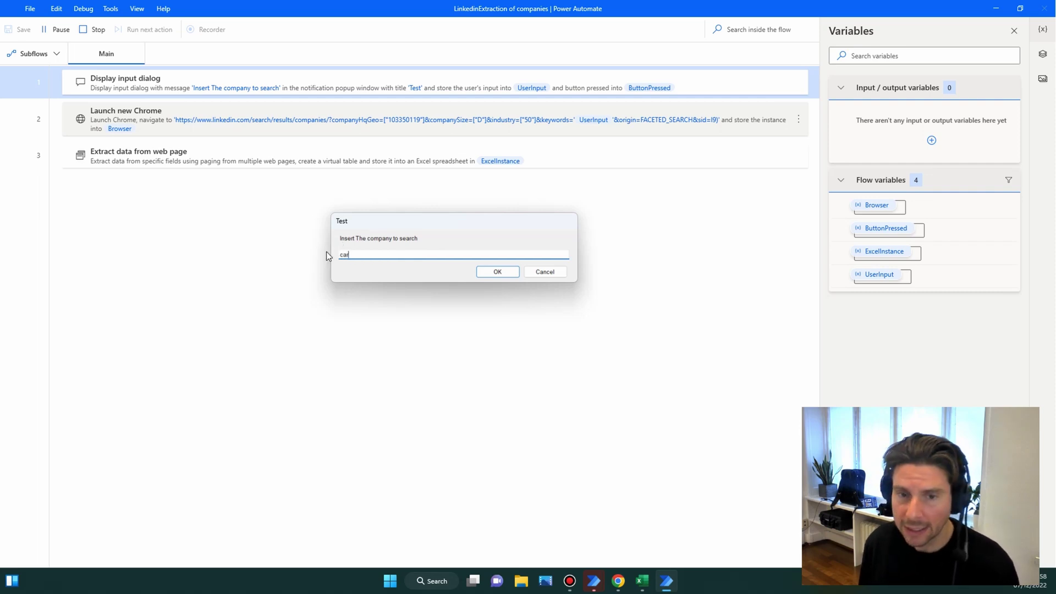
pyautogui.click(504, 272)
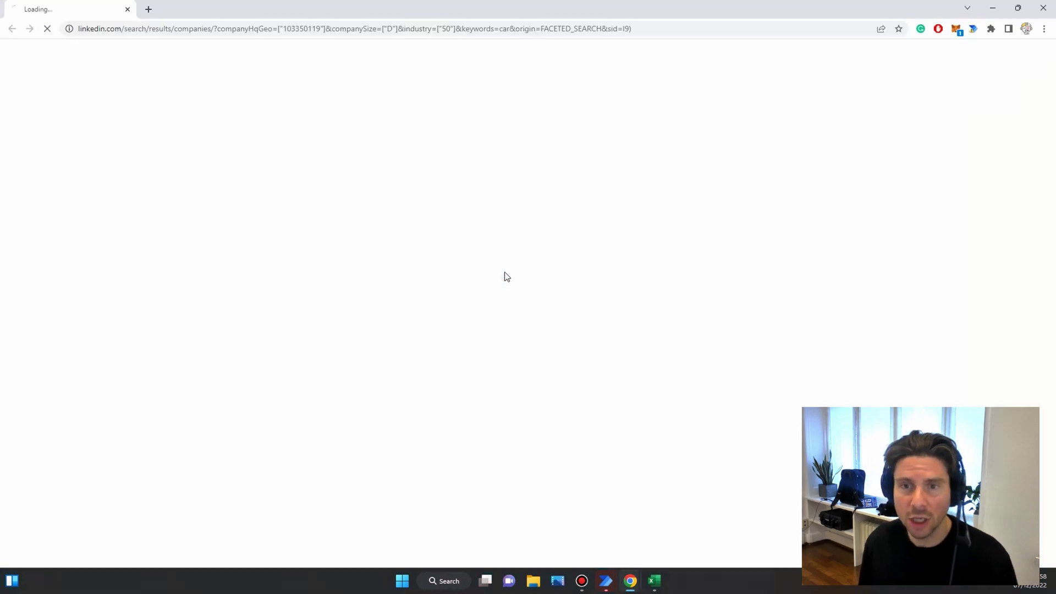